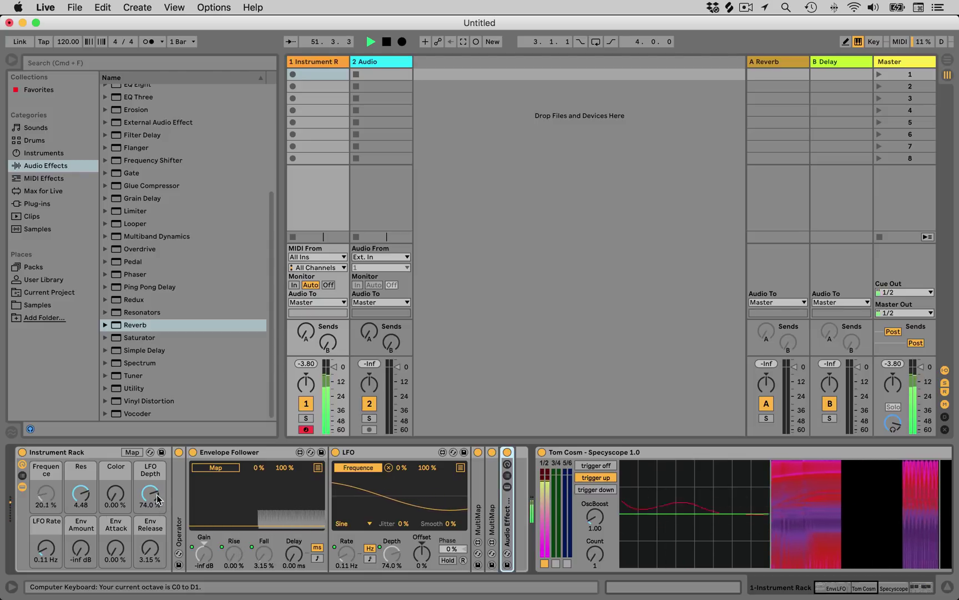
# - Set the Instrument Rack macros to LFO Depth 85.8 %, LFO Rate 0.09 Hz, Color 91 % and Res 1.16
pyautogui.moveTo(155, 495); pyautogui.dragTo(155, 487)
pyautogui.moveTo(47, 549)
pyautogui.mouseDown()
pyautogui.moveTo(46, 524)
pyautogui.moveTo(46, 551)
pyautogui.mouseUp()
pyautogui.moveTo(116, 493); pyautogui.dragTo(116, 433)
pyautogui.moveTo(82, 494); pyautogui.dragTo(81, 515)
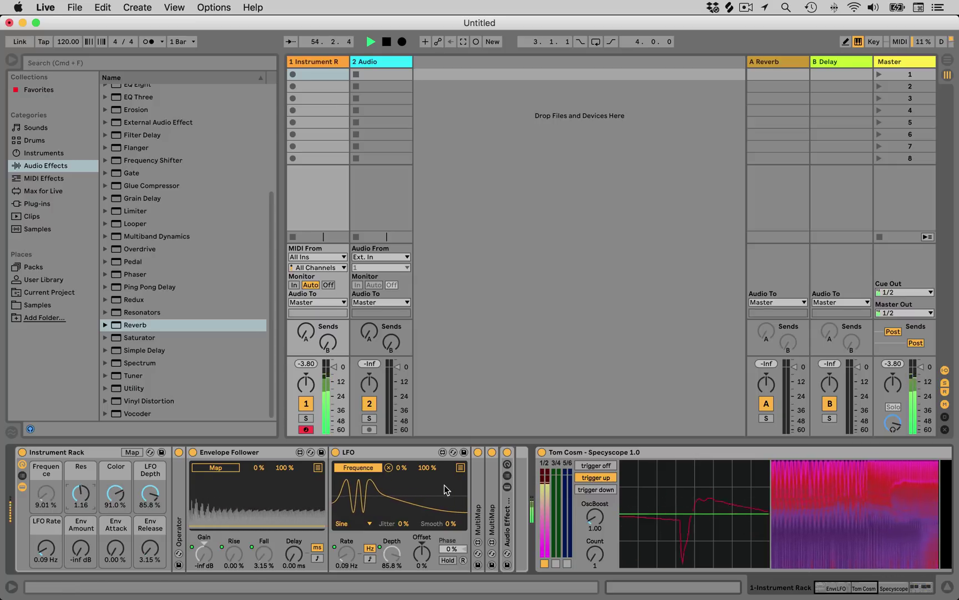
# - Unfold the collapsed Audio Effect Rack after the LFO and raise the Instrument Rack's Res macro to 7.03
pyautogui.doubleClick(503, 519)
pyautogui.moveTo(837, 589)
pyautogui.mouseDown()
pyautogui.moveTo(870, 587)
pyautogui.moveTo(830, 586)
pyautogui.mouseUp()
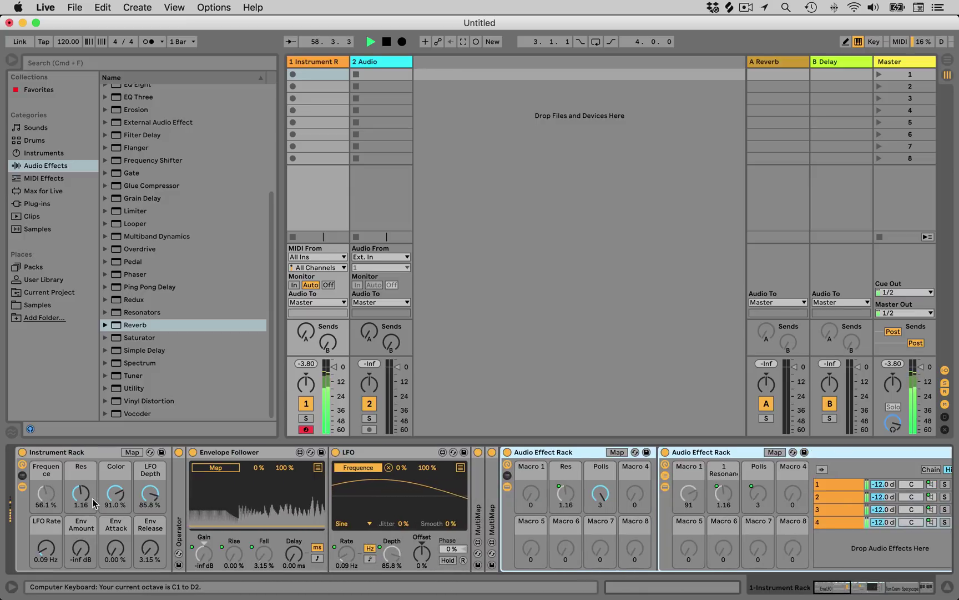
pyautogui.moveTo(82, 494); pyautogui.dragTo(82, 469)
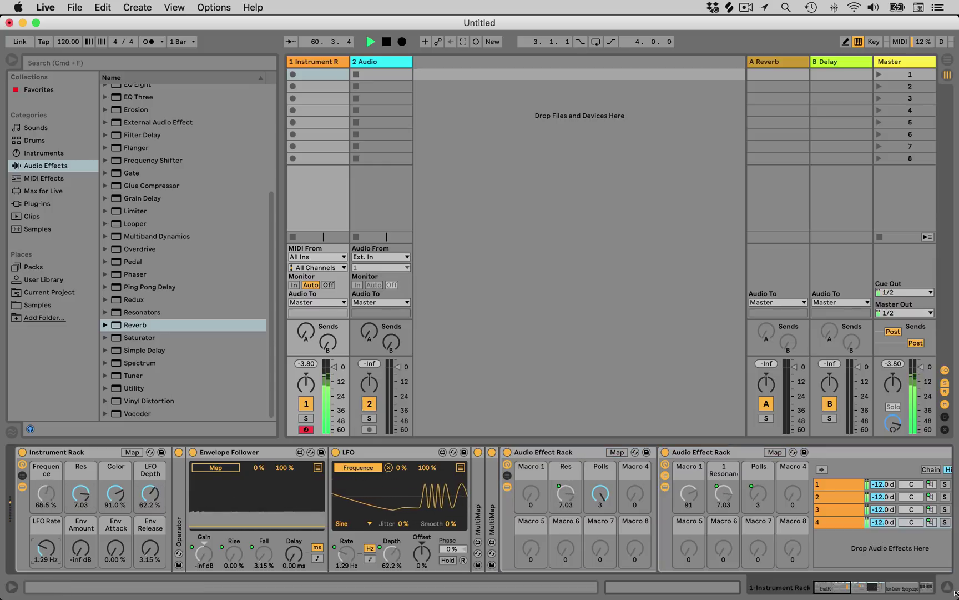
# - Shift the computer keyboard's octave down to C-1 and adjust the Instrument Rack's LFO Depth and LFO Rate macros
pyautogui.moveTo(832, 587)
pyautogui.mouseDown()
pyautogui.moveTo(870, 593)
pyautogui.moveTo(826, 588)
pyautogui.mouseUp()
pyautogui.press('z')
pyautogui.press('z')
pyautogui.moveTo(149, 501); pyautogui.dragTo(149, 482)
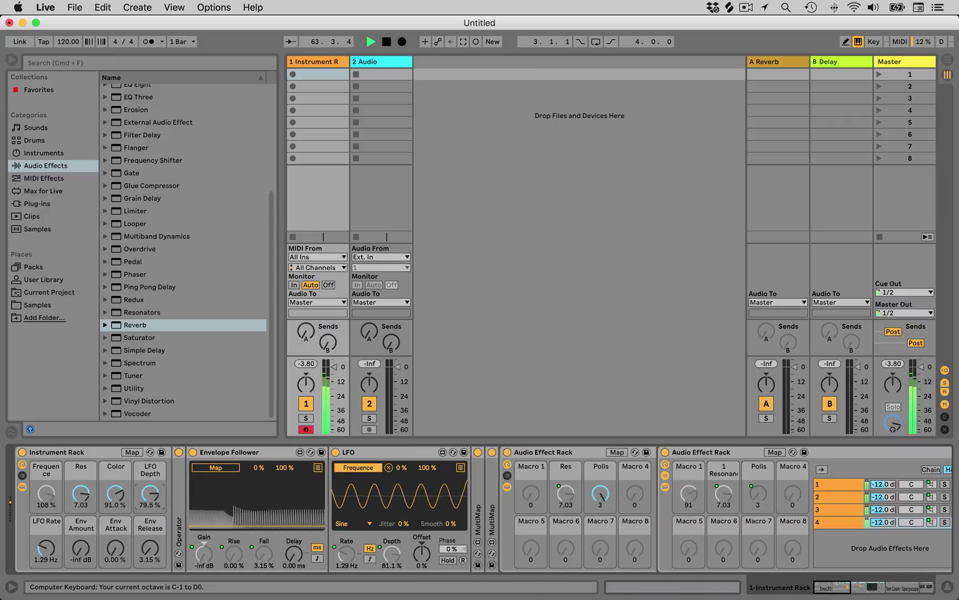
pyautogui.moveTo(47, 549); pyautogui.dragTo(46, 565)
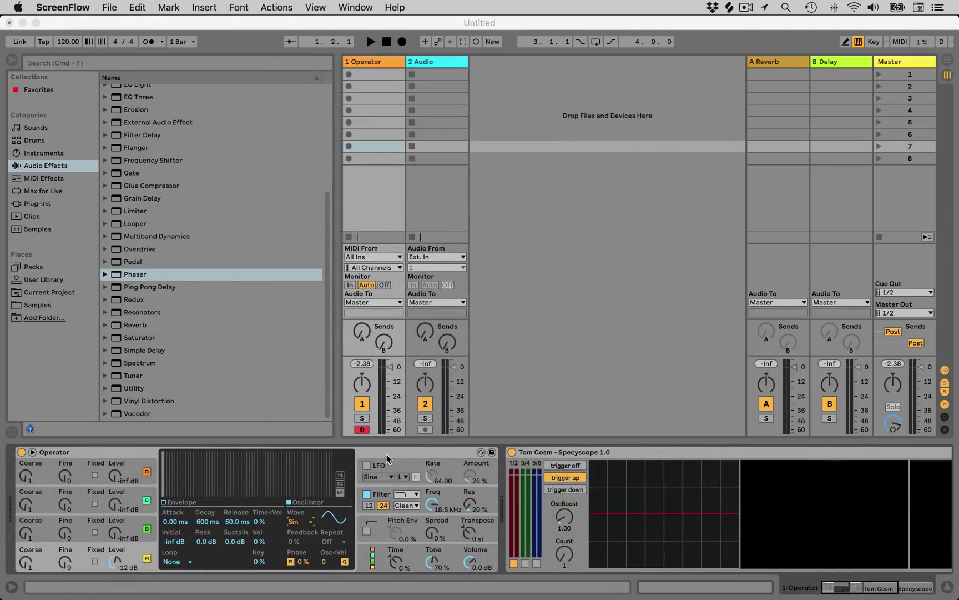
# - Play several test notes on the Operator track and examine the sine wave's waveform and spectrum in Specyscope
pyautogui.click(387, 458)
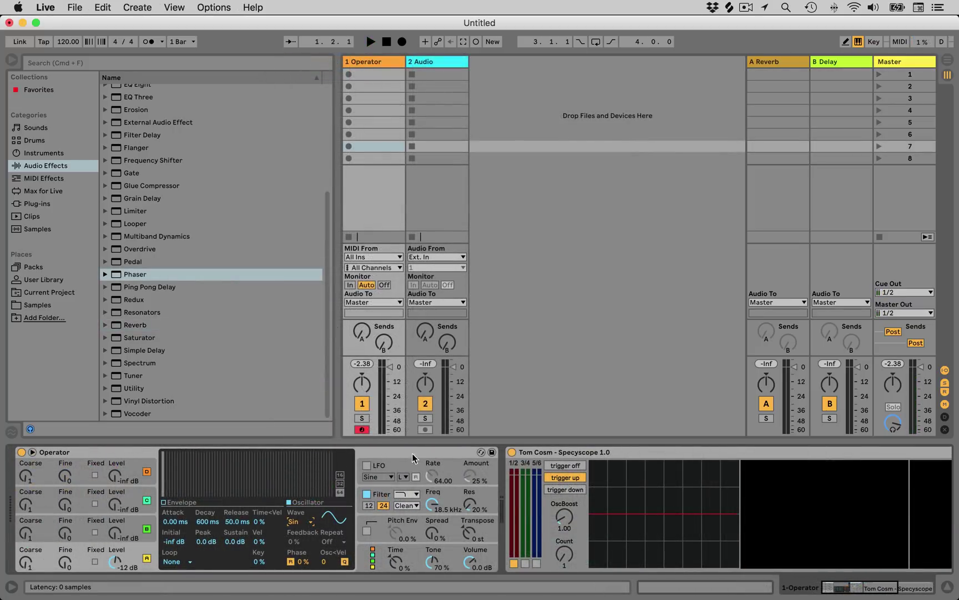
pyautogui.press('a')
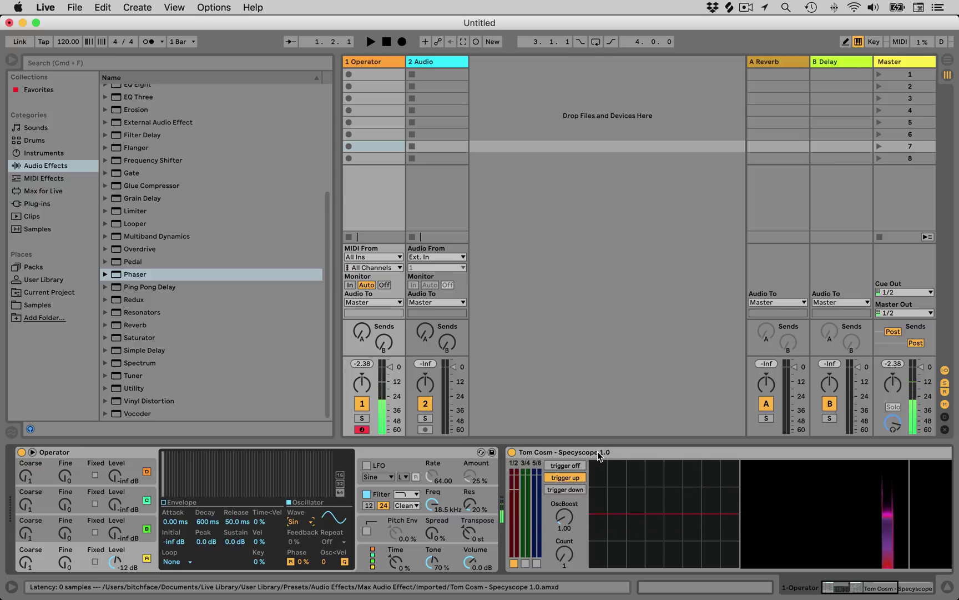
pyautogui.press('a')
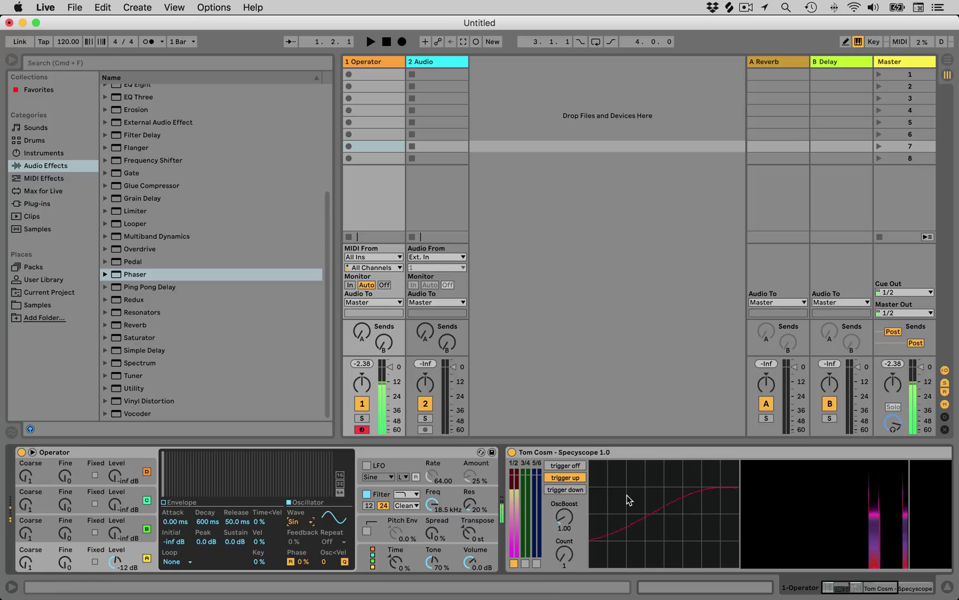
pyautogui.click(561, 454)
pyautogui.press('a')
pyautogui.press('a')
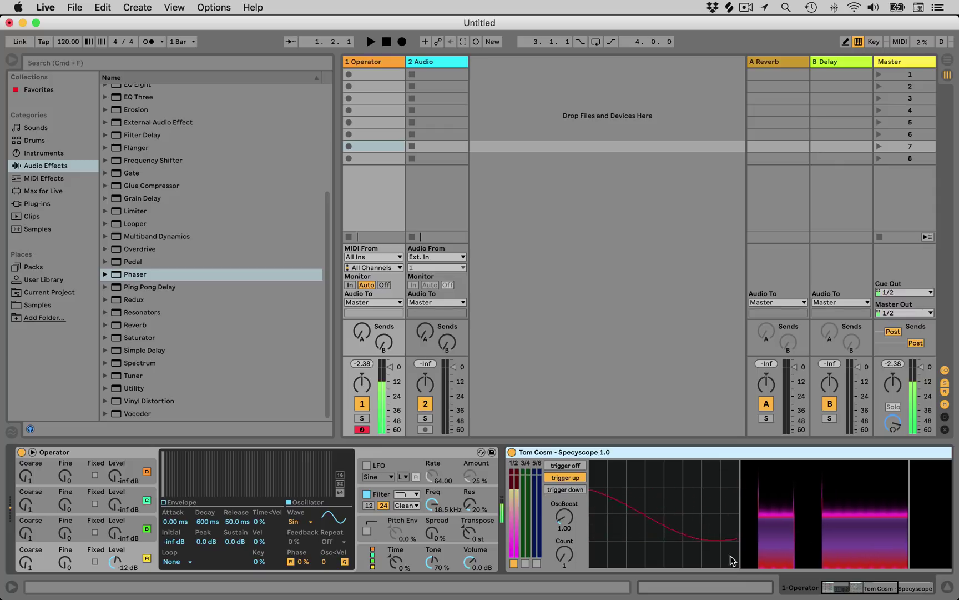
# - Change the Operator oscillator's waveform to Saw D and play a test note
pyautogui.click(300, 522)
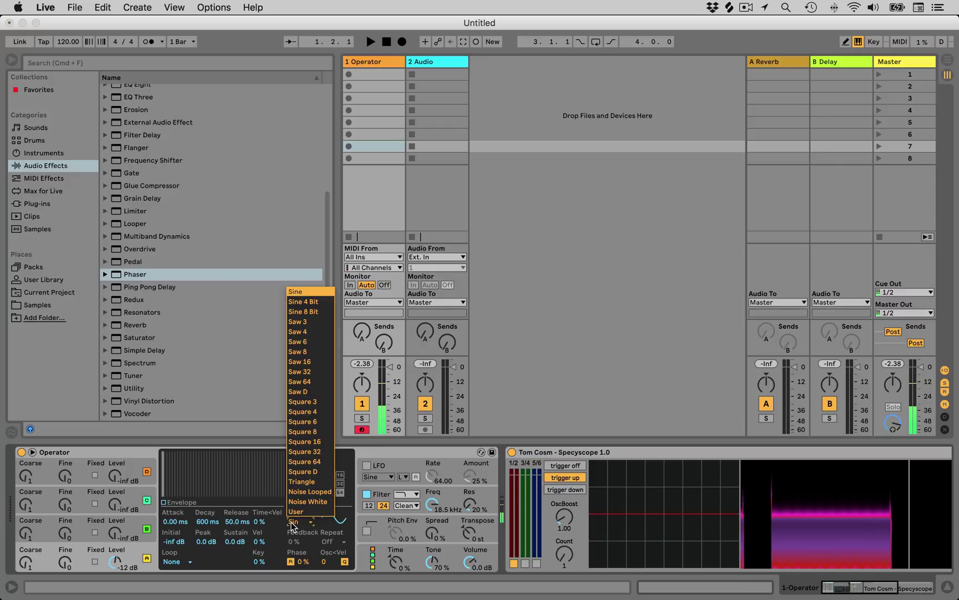
pyautogui.click(305, 392)
pyautogui.press('a')
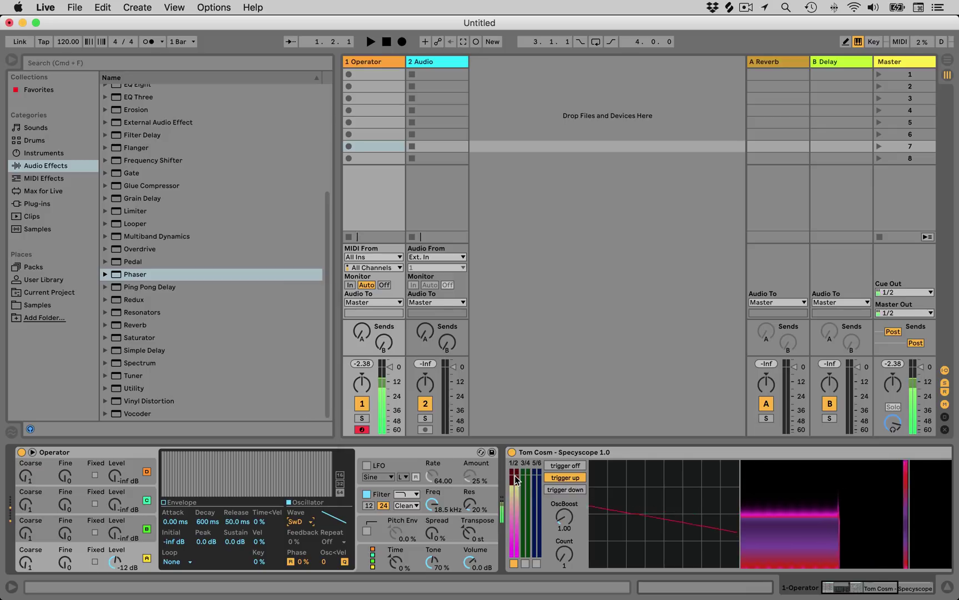
# - Insert a Phaser between Operator and Specyscope and fold the Operator device
pyautogui.moveTo(179, 278); pyautogui.dragTo(507, 511)
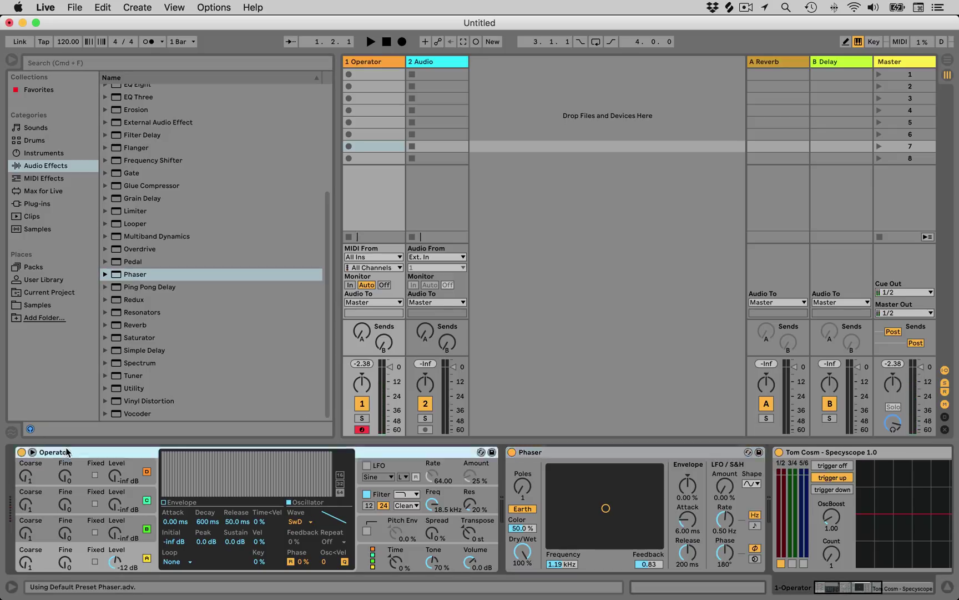
pyautogui.doubleClick(65, 450)
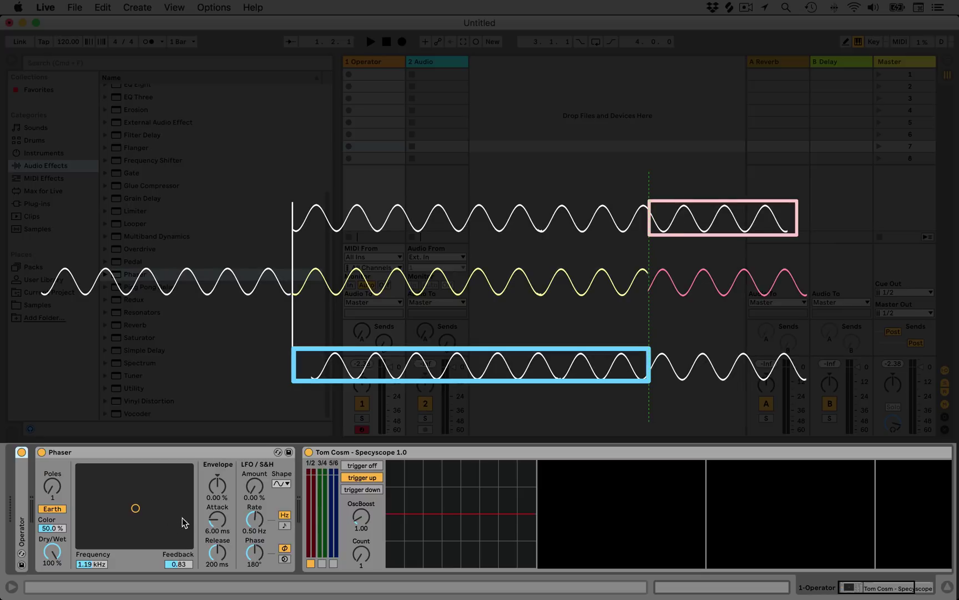
# - Sweep the Phaser's frequency and bring it to 2.29 kHz while playing a test note
pyautogui.moveTo(100, 565)
pyautogui.mouseDown()
pyautogui.moveTo(101, 586)
pyautogui.moveTo(101, 514)
pyautogui.moveTo(100, 569)
pyautogui.mouseUp()
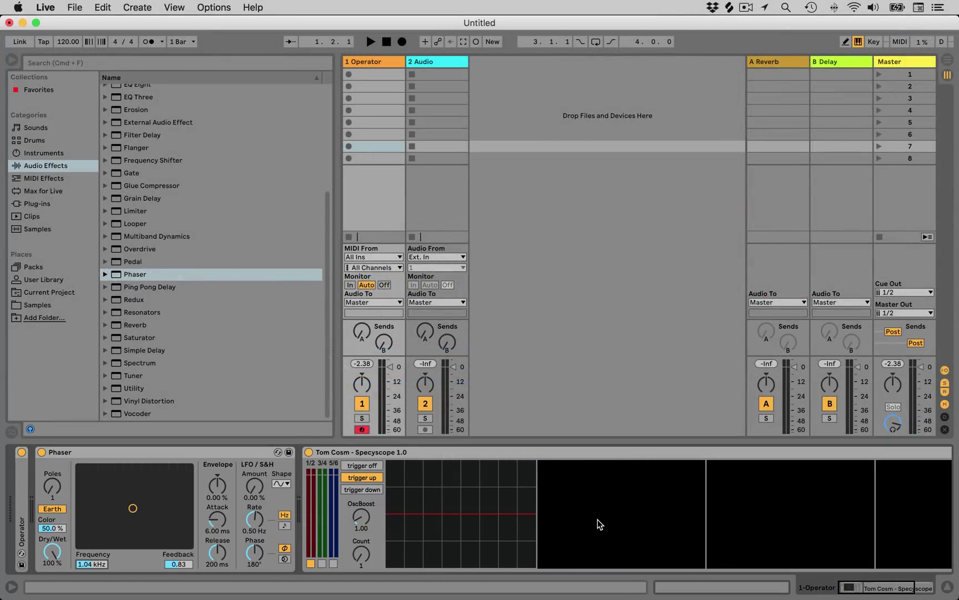
pyautogui.moveTo(97, 564)
pyautogui.mouseDown()
pyautogui.moveTo(97, 552)
pyautogui.moveTo(97, 585)
pyautogui.moveTo(98, 548)
pyautogui.mouseUp()
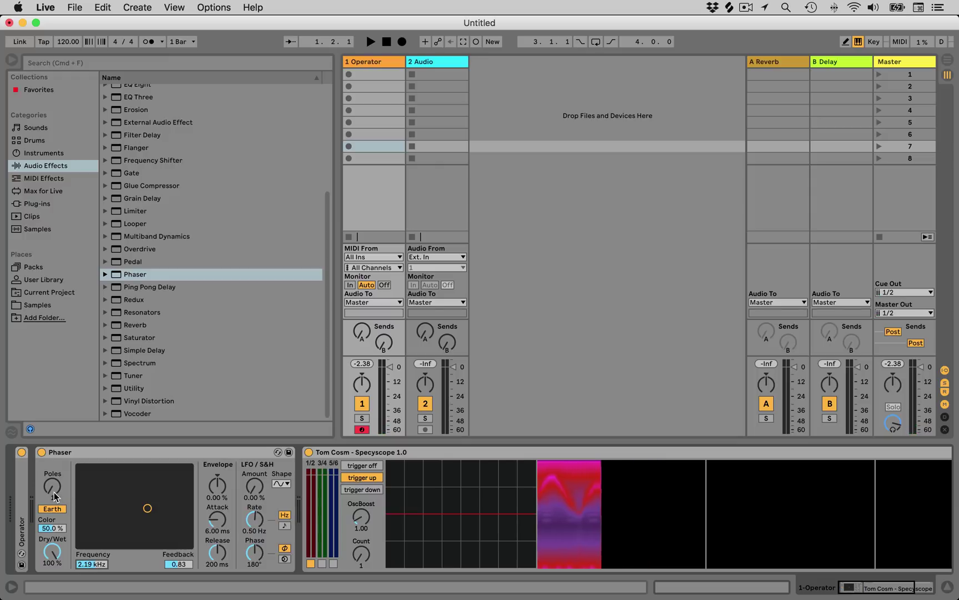
pyautogui.press('a')
pyautogui.press('Up')
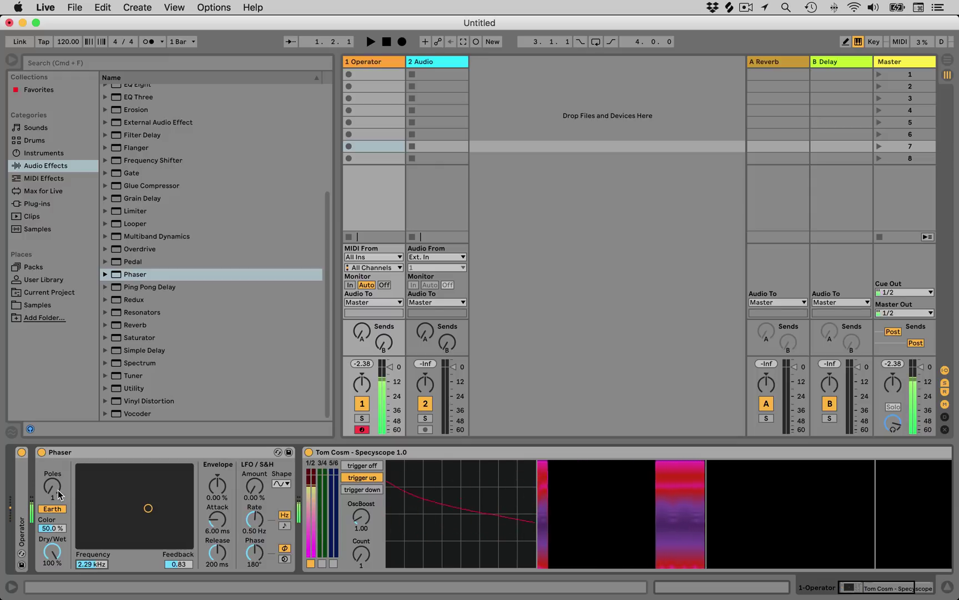
# - Raise the Phaser's Poles to 4 while playing test notes
pyautogui.moveTo(49, 496); pyautogui.dragTo(50, 489)
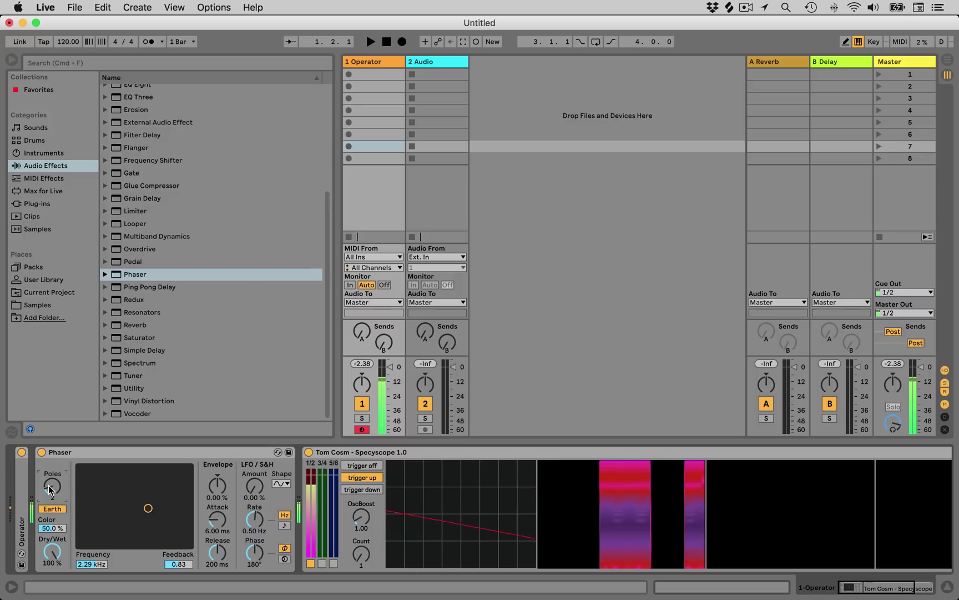
pyautogui.press('Up')
pyautogui.press('Up')
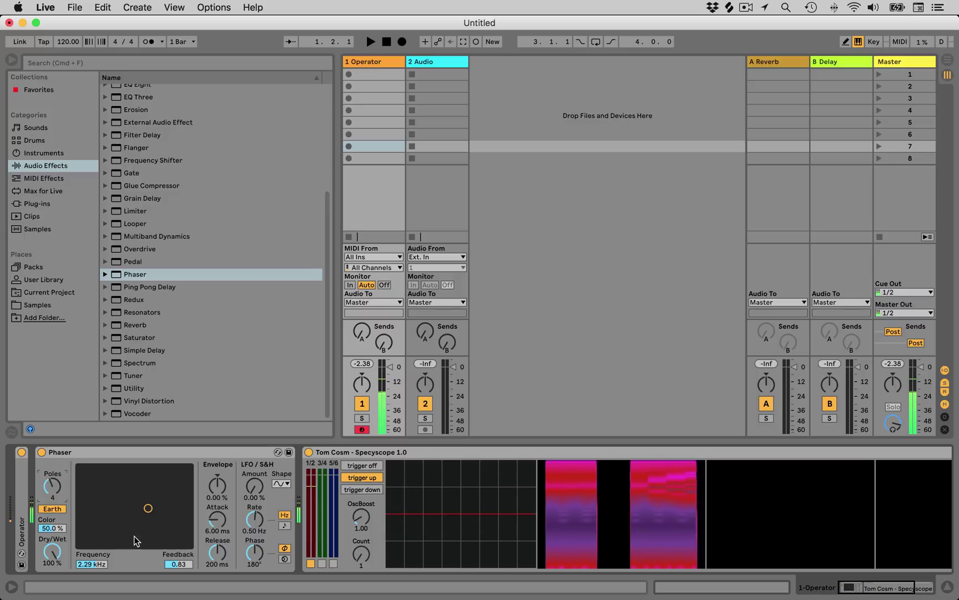
pyautogui.press('a')
# - Set the Phaser's frequency to 1.76 kHz and feedback to 0.89, and reset its color to 50 %
pyautogui.moveTo(94, 562)
pyautogui.mouseDown()
pyautogui.moveTo(93, 596)
pyautogui.moveTo(94, 569)
pyautogui.mouseUp()
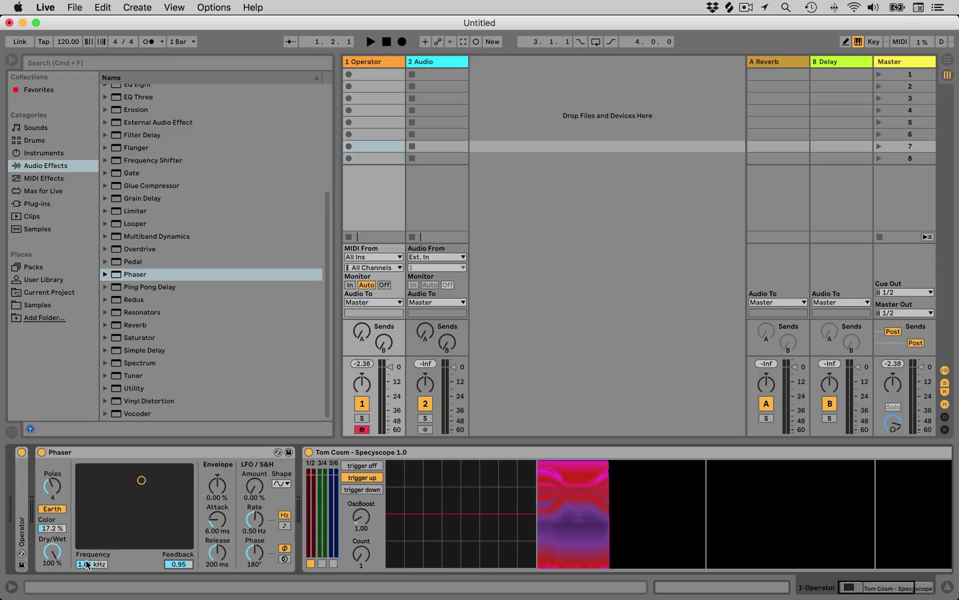
pyautogui.doubleClick(59, 530)
pyautogui.moveTo(98, 564)
pyautogui.mouseDown()
pyautogui.moveTo(98, 591)
pyautogui.moveTo(98, 562)
pyautogui.mouseUp()
pyautogui.moveTo(181, 564); pyautogui.dragTo(182, 570)
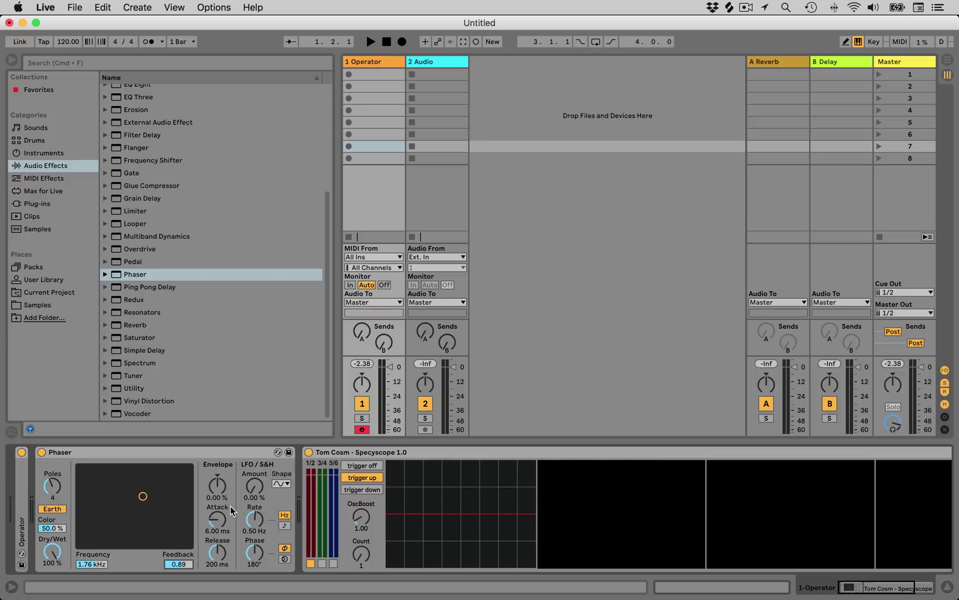
# - Delete the Phaser from the Operator track
pyautogui.click(189, 454)
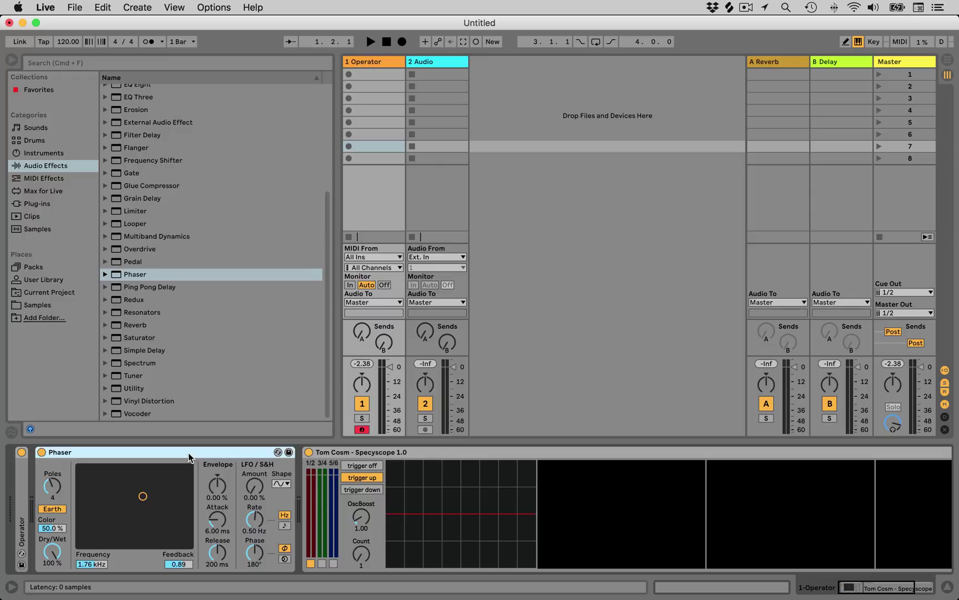
pyautogui.press('Delete')
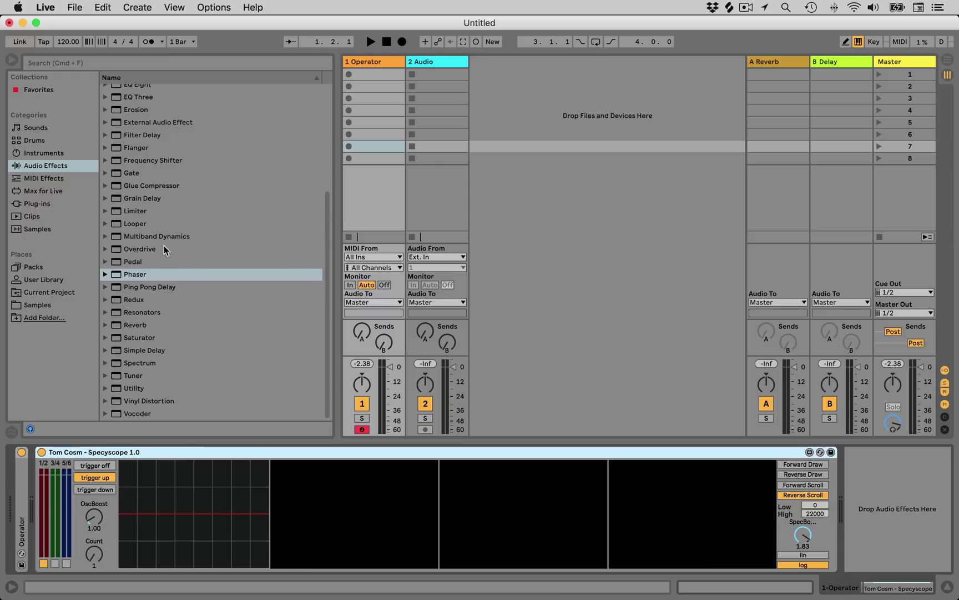
# - Add a default Phaser to the 2 Audio track and delete the older four-pole Phaser there
pyautogui.moveTo(130, 274); pyautogui.dragTo(355, 141)
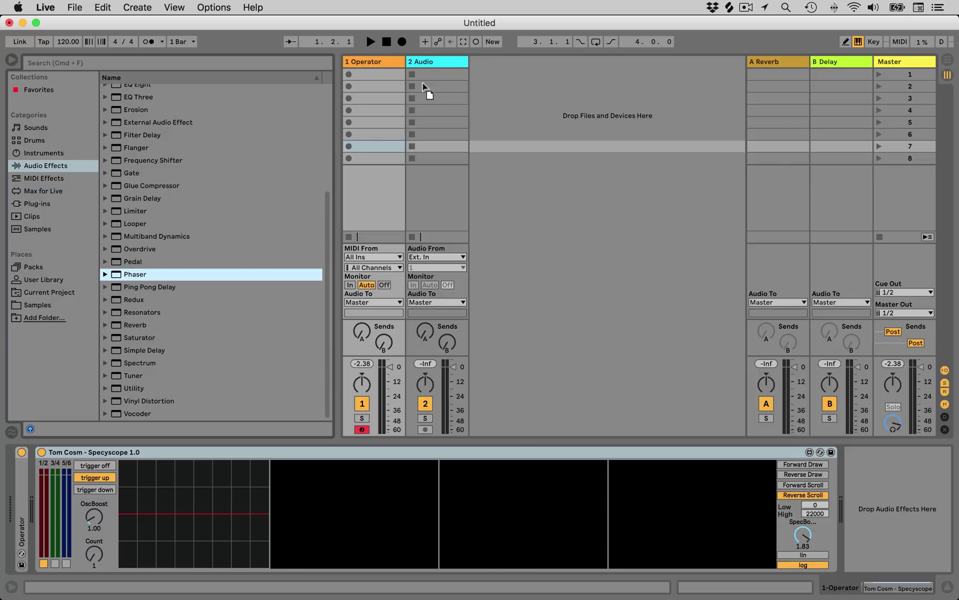
pyautogui.moveTo(432, 83); pyautogui.dragTo(432, 61)
pyautogui.click(191, 454)
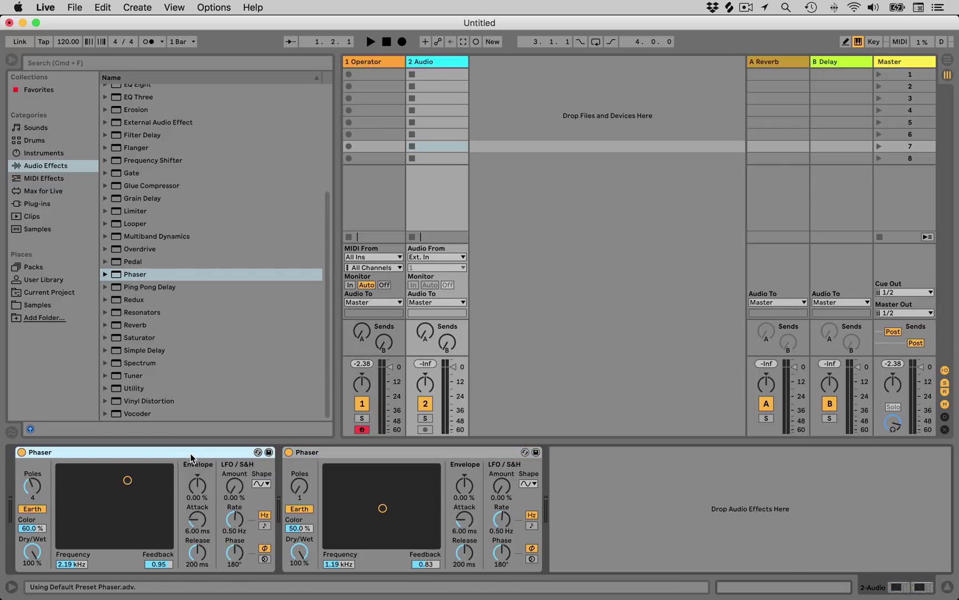
pyautogui.press('Delete')
# - Return to the Operator track, unfold the Operator device and insert an EQ Eight between Operator and Specyscope
pyautogui.click(375, 65)
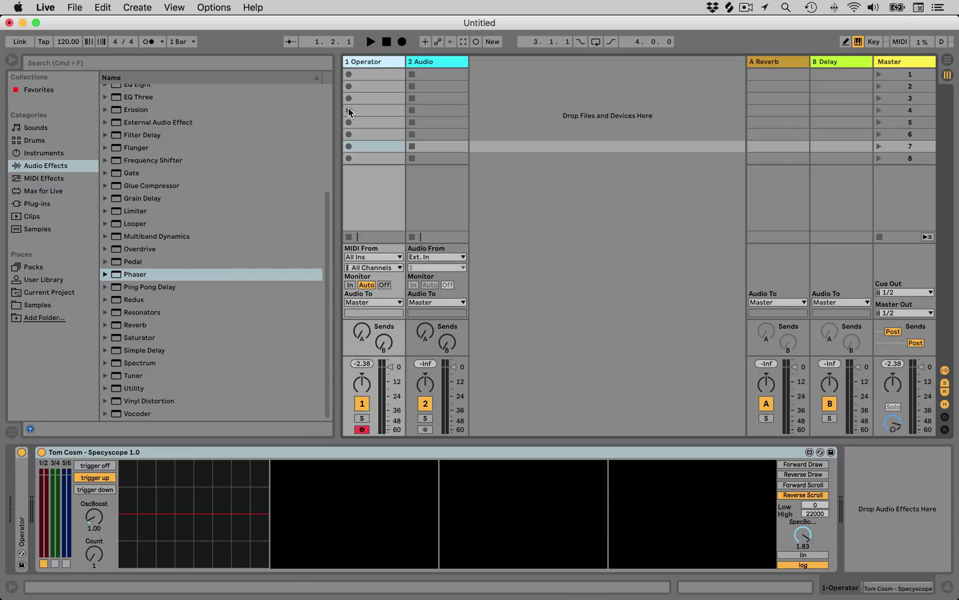
pyautogui.doubleClick(23, 536)
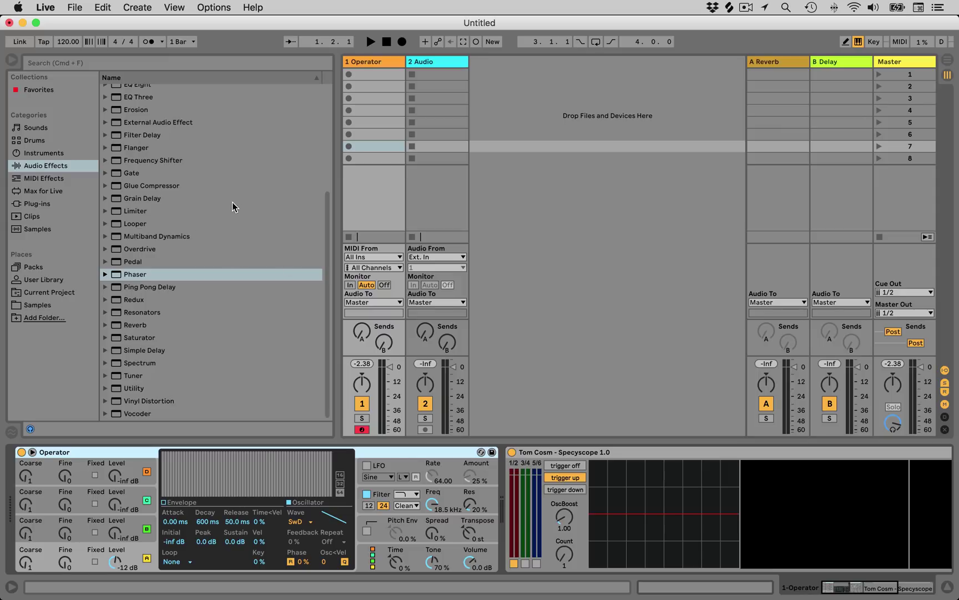
pyautogui.scroll(6, 209, 214)
pyautogui.moveTo(145, 237); pyautogui.dragTo(524, 510)
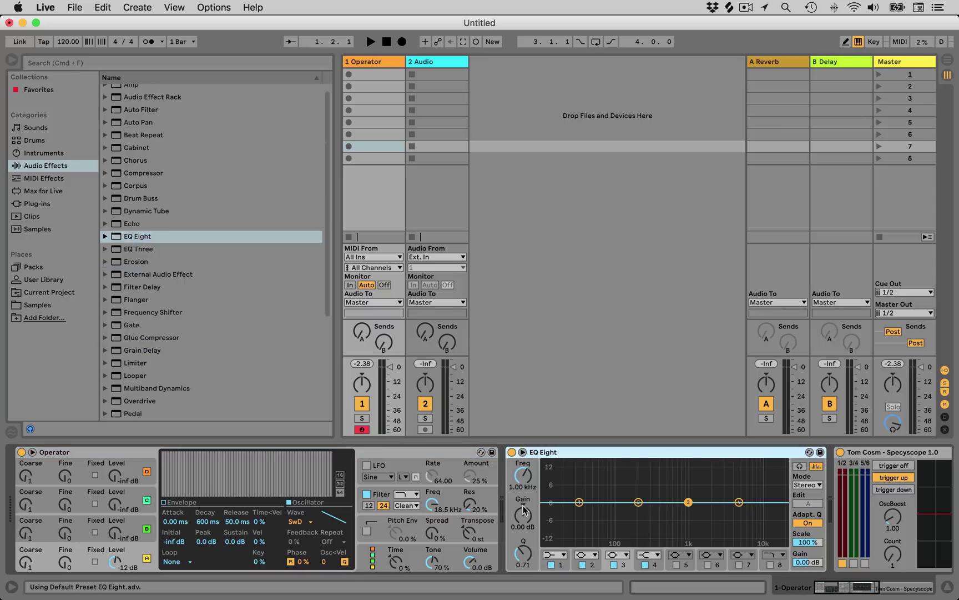
# - Leave only band 1 active in the EQ Eight and set it to the steepest low-pass shape
pyautogui.click(562, 554)
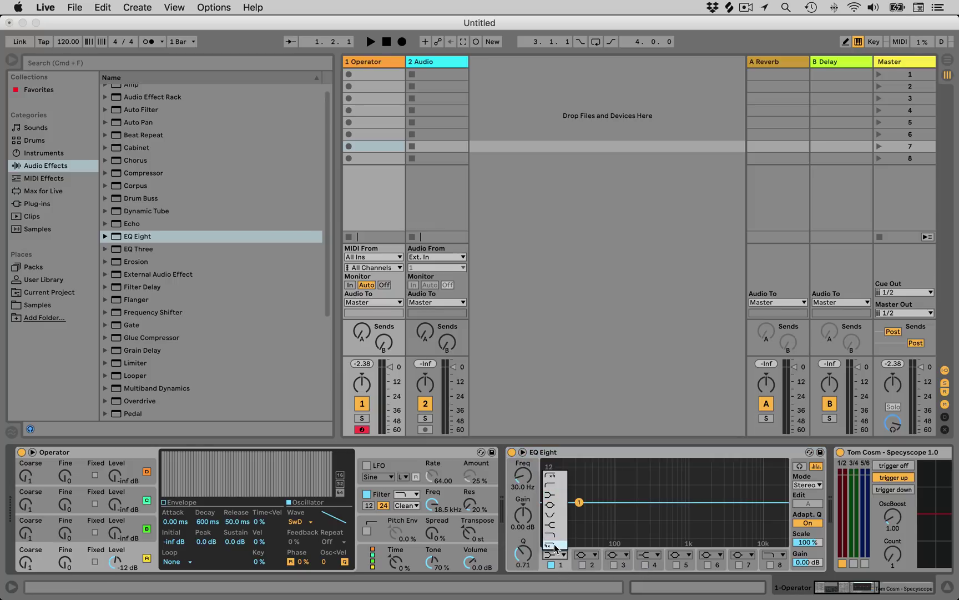
pyautogui.click(554, 546)
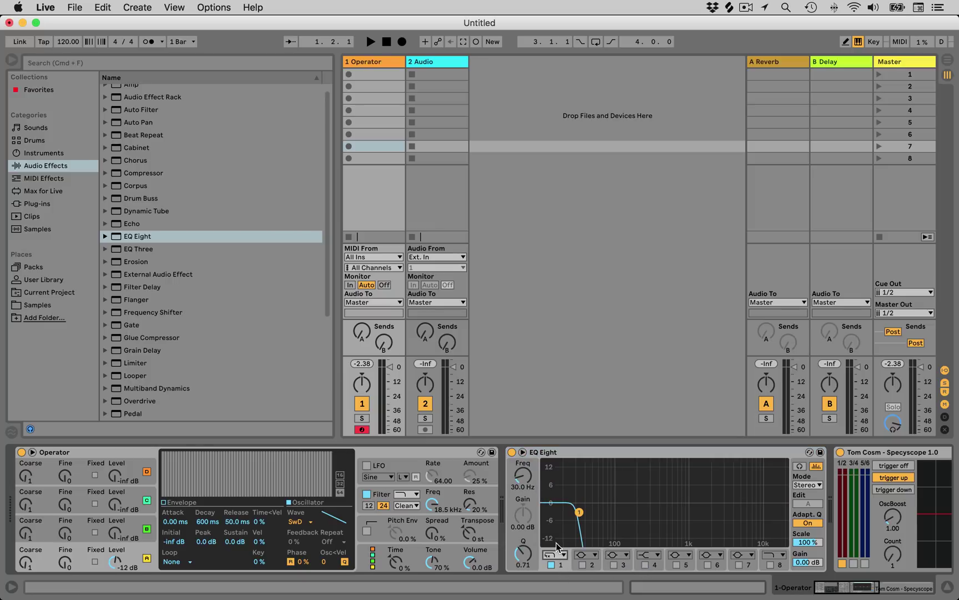
# - Group the EQ Eight into an Audio Effect Rack, show its chain list and name the chain LOW
pyautogui.rightClick(551, 455)
pyautogui.click(581, 359)
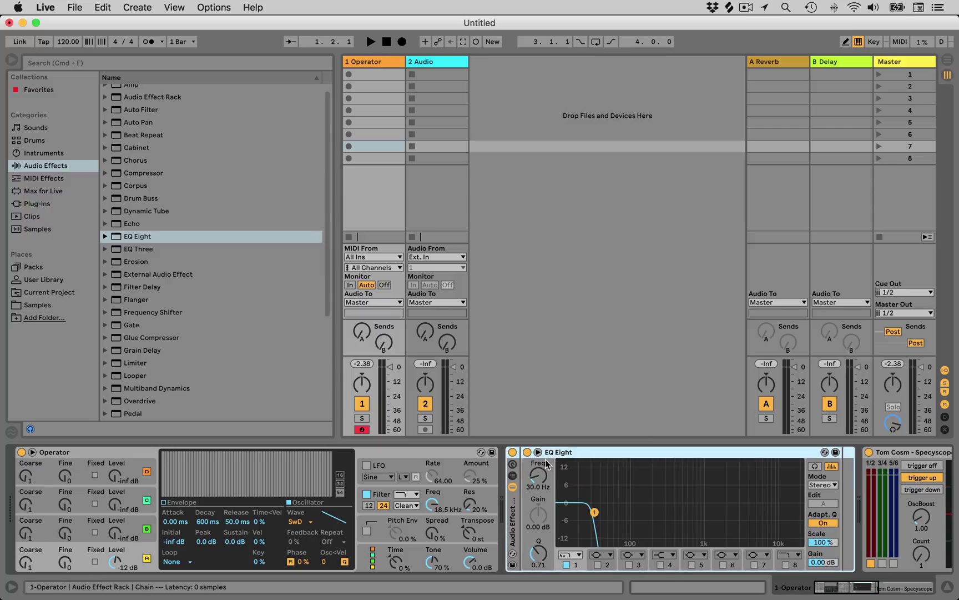
pyautogui.click(513, 476)
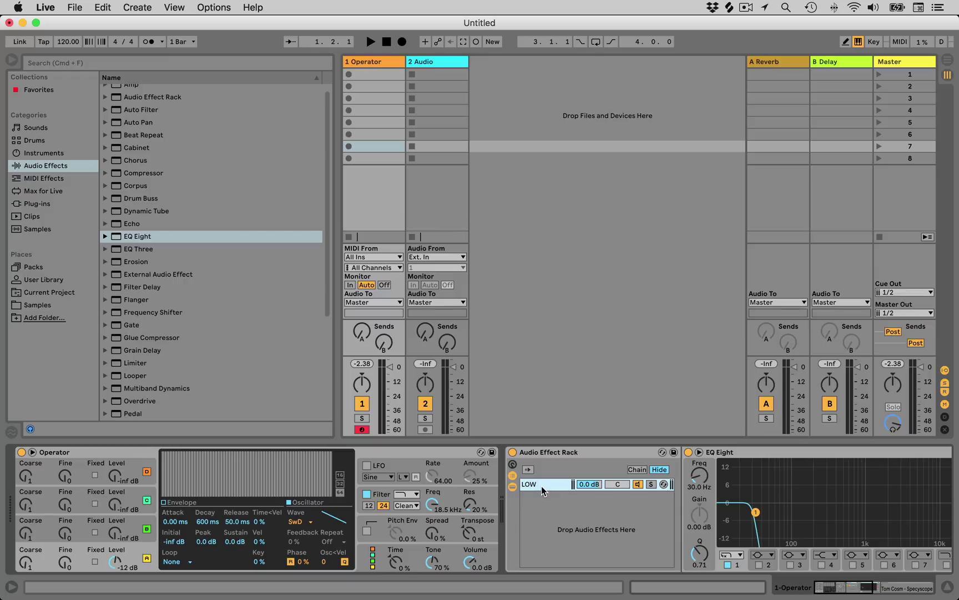
# - Duplicate the LOW chain, rename the copy HIGH and set its EQ Eight band 1 to the steepest high-pass shape
pyautogui.press('super+d')
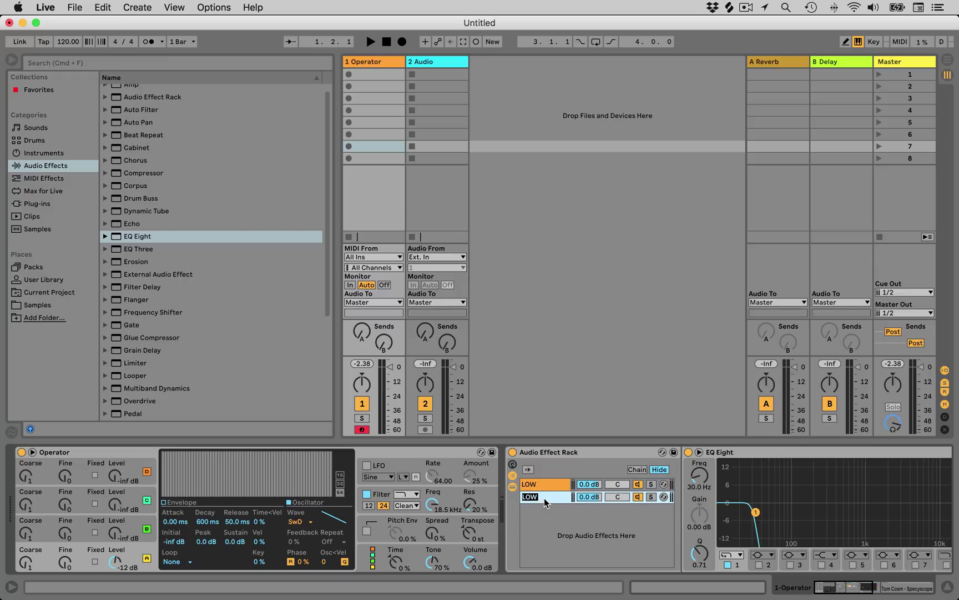
pyautogui.write('HIGH')
pyautogui.press('Return')
pyautogui.click(731, 553)
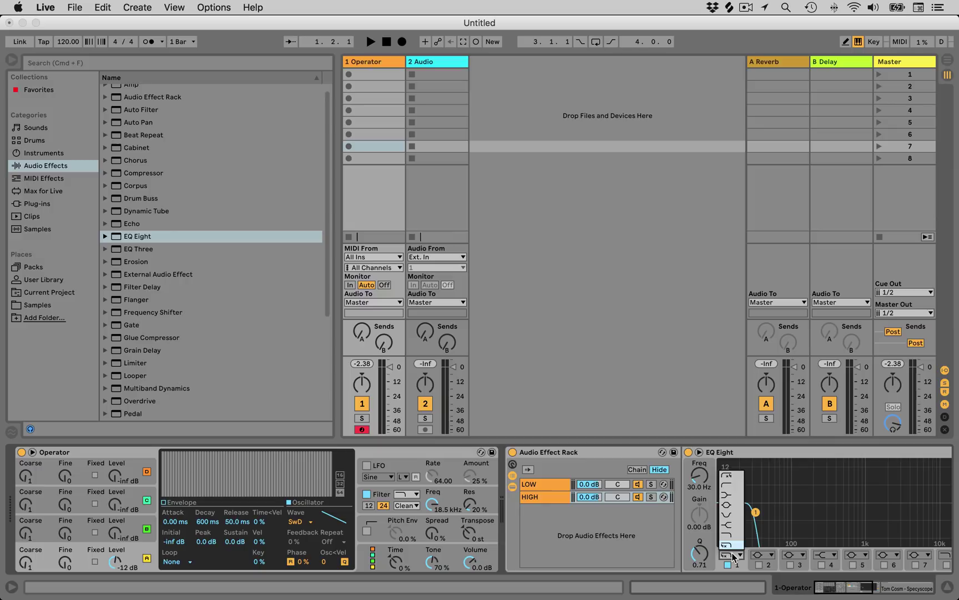
pyautogui.click(728, 477)
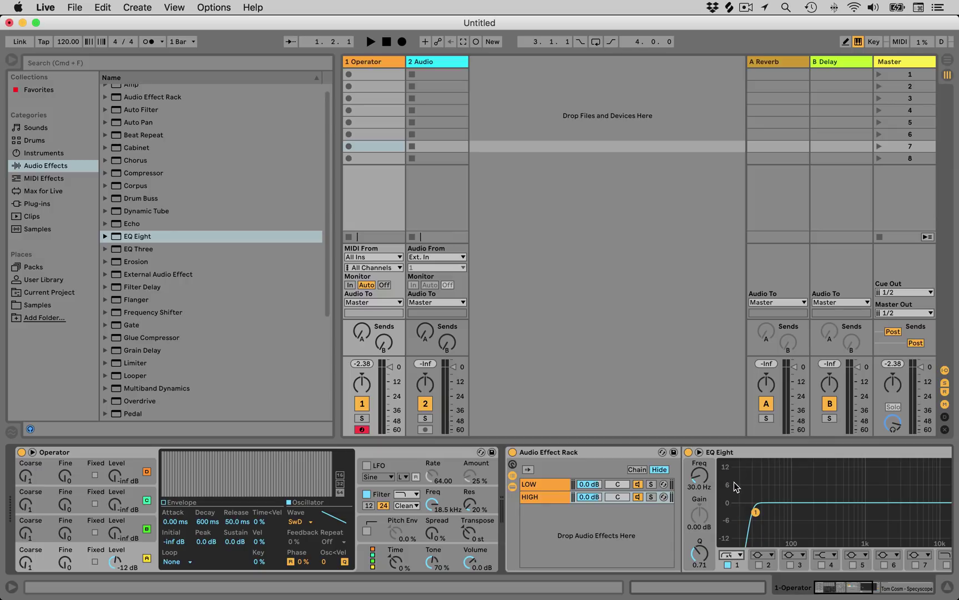
# - Compare the EQs of the LOW and HIGH chains and show the Audio Effect Rack's macro controls
pyautogui.click(551, 499)
pyautogui.click(546, 482)
pyautogui.click(549, 498)
pyautogui.click(512, 465)
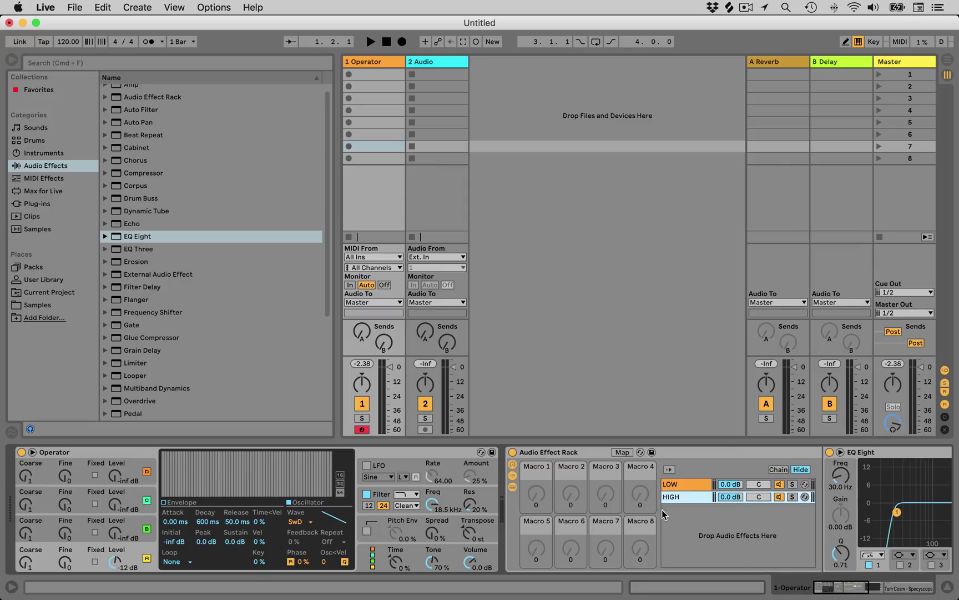
# - Map the band 1 frequency of the EQ Eights in both the HIGH and LOW chains to the rack's Macro 1
pyautogui.click(857, 580)
pyautogui.click(522, 452)
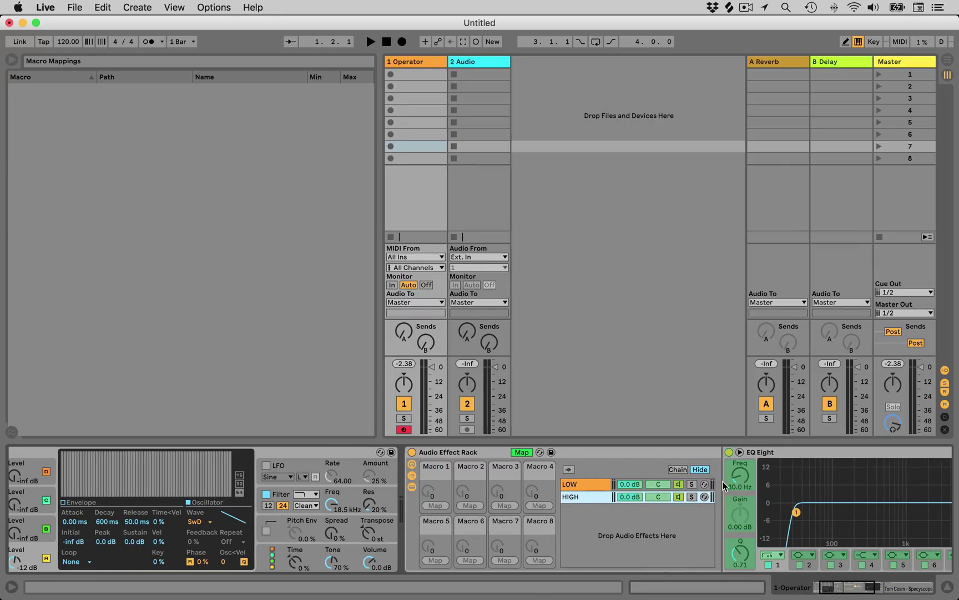
pyautogui.click(739, 477)
pyautogui.click(435, 506)
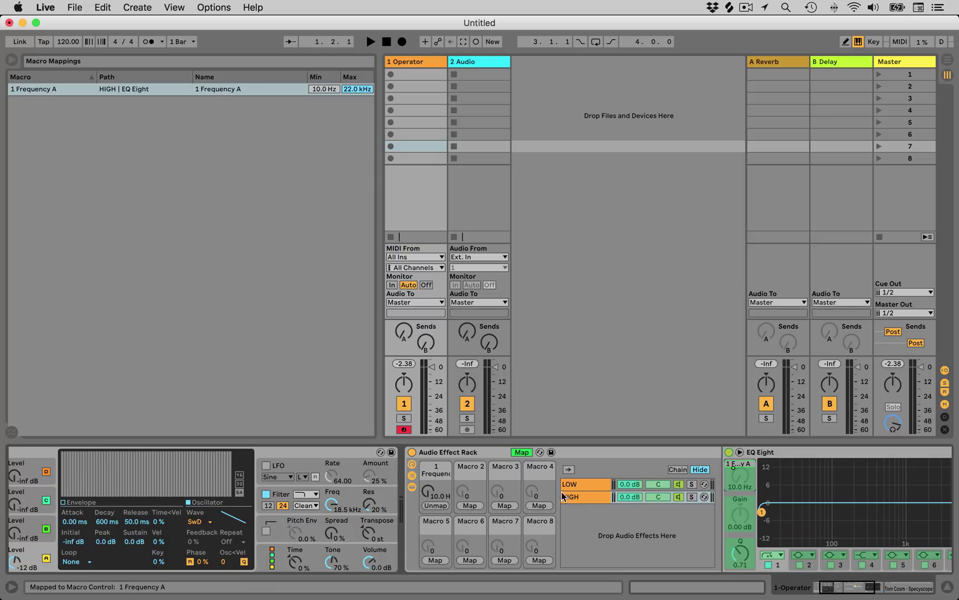
pyautogui.click(592, 486)
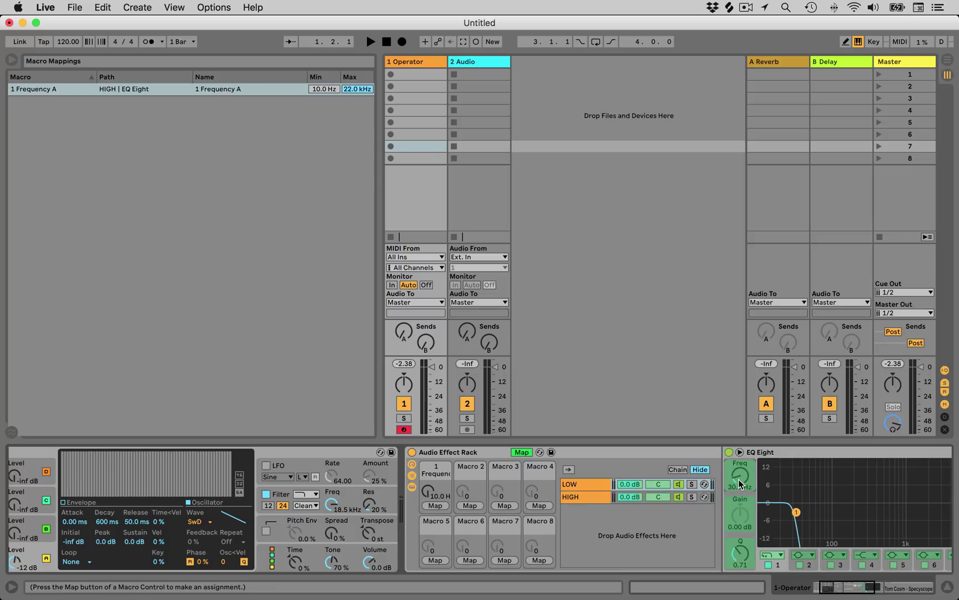
pyautogui.click(435, 505)
pyautogui.click(522, 452)
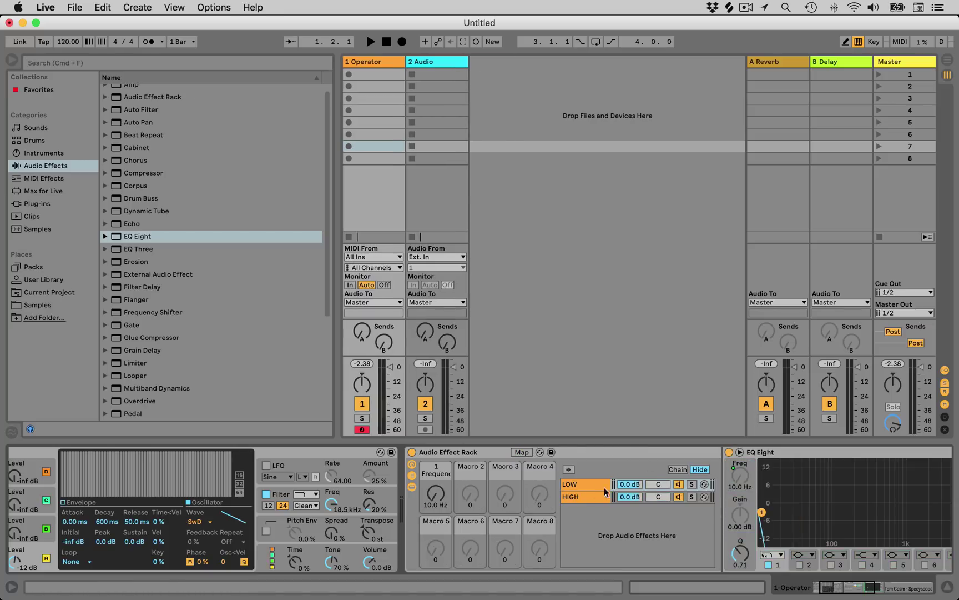
# - Sweep the frequency macro and check how the EQ Eight curves in the HIGH and LOW chains follow it
pyautogui.click(581, 496)
pyautogui.click(859, 589)
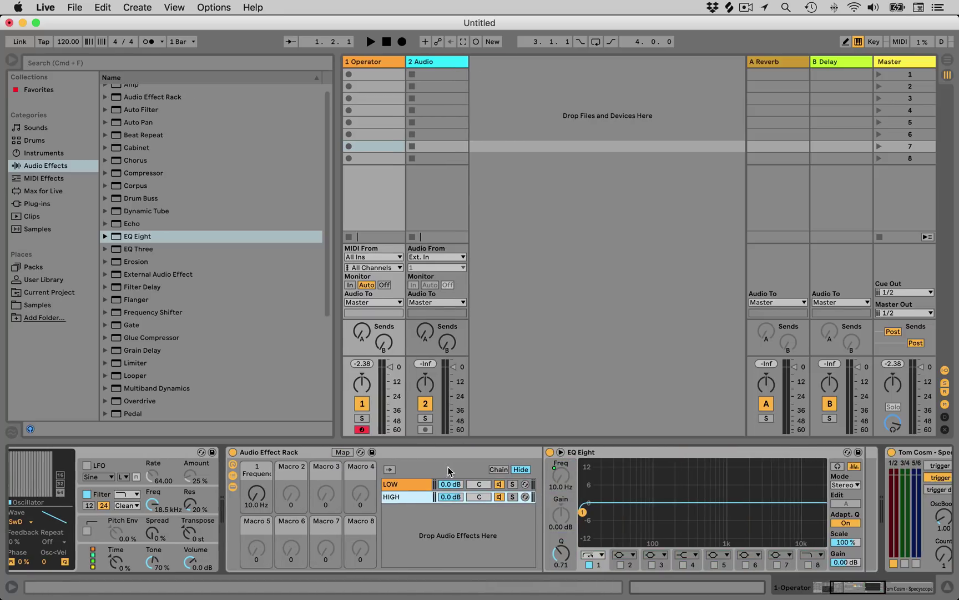
pyautogui.moveTo(253, 499); pyautogui.dragTo(254, 493)
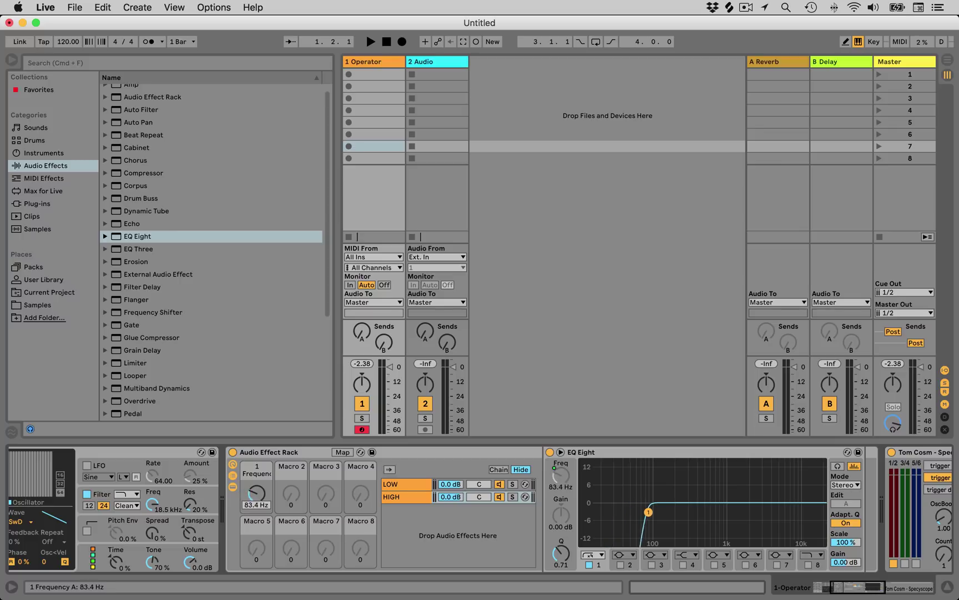
pyautogui.click(423, 484)
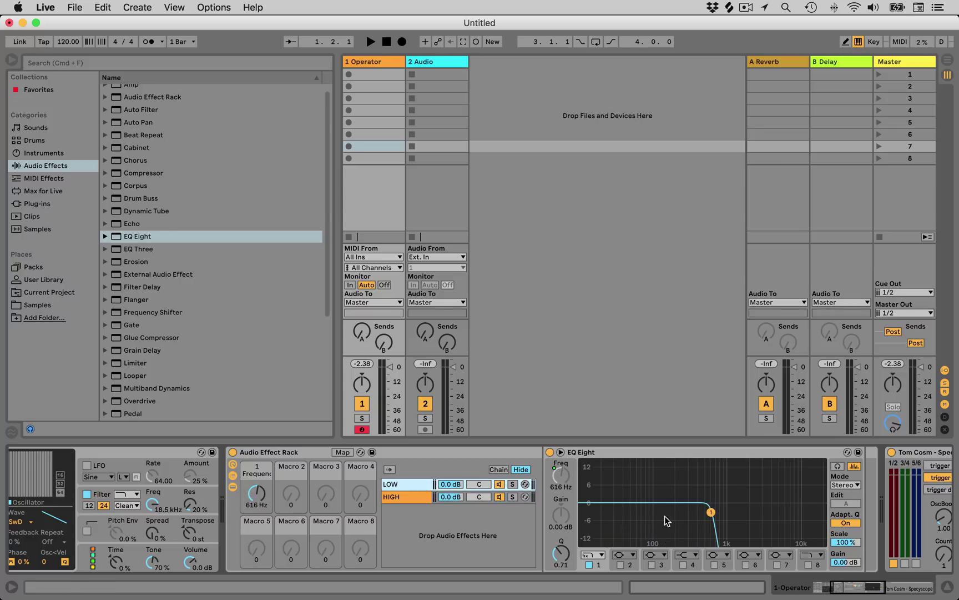
pyautogui.moveTo(253, 490); pyautogui.dragTo(253, 521)
pyautogui.click(404, 496)
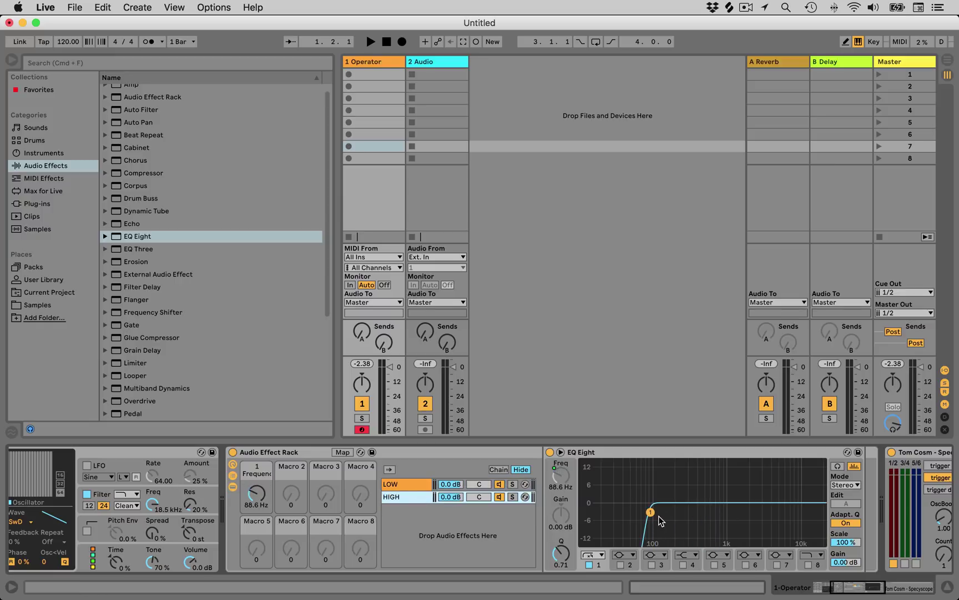
pyautogui.click(396, 495)
pyautogui.click(393, 485)
pyautogui.click(396, 493)
# - Add a Utility after the EQ Eight in the HIGH chain and invert the phase of its left and right inputs
pyautogui.click(395, 494)
pyautogui.scroll(-2, 237, 323)
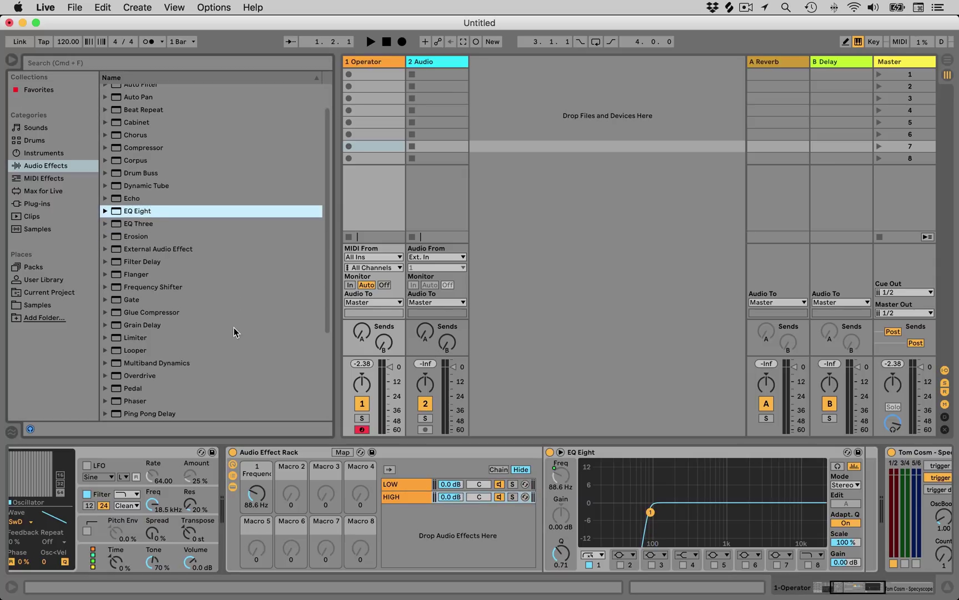
pyautogui.scroll(-5, 234, 332)
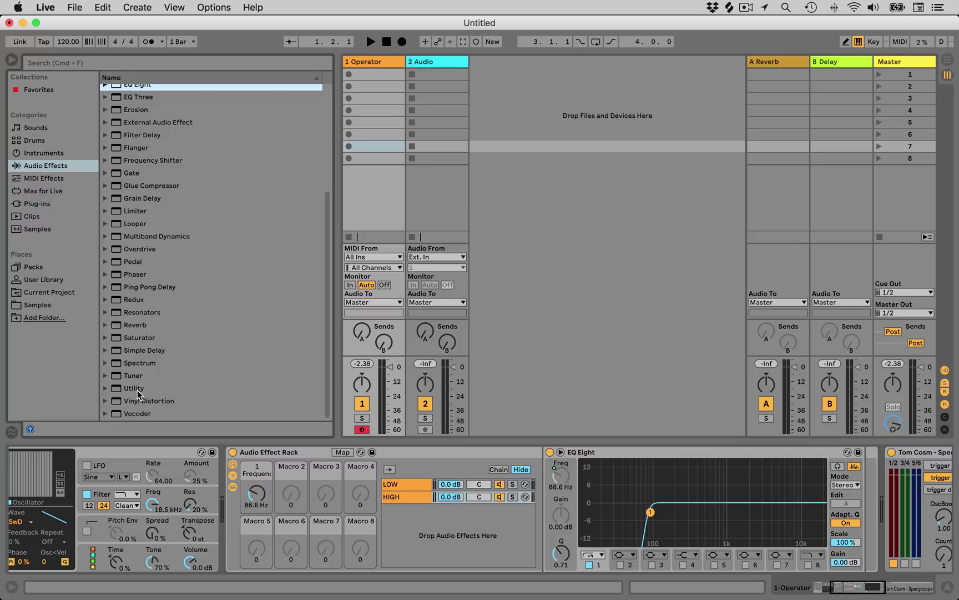
pyautogui.click(138, 389)
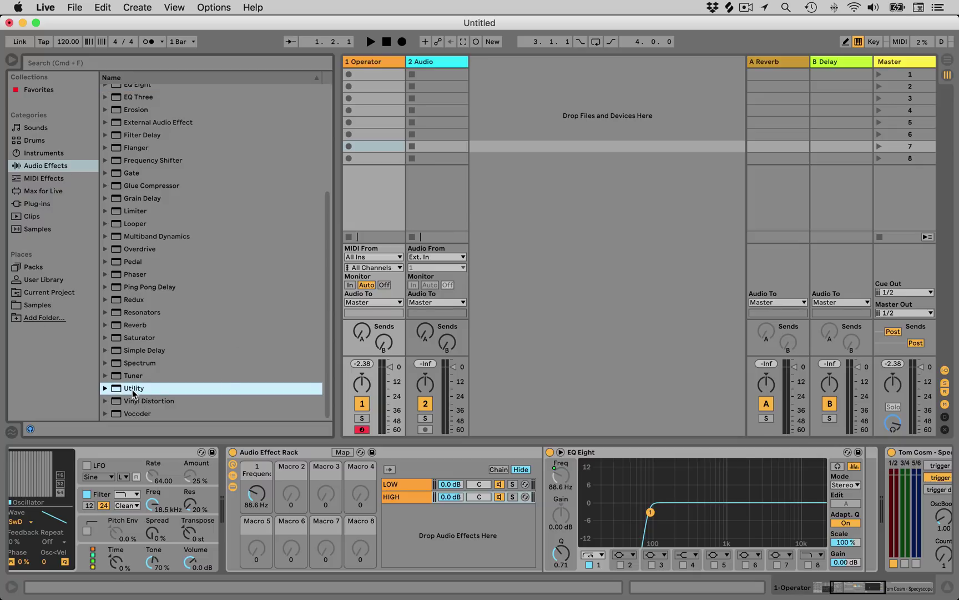
pyautogui.moveTo(153, 392); pyautogui.dragTo(863, 495)
pyautogui.moveTo(847, 586); pyautogui.dragTo(853, 587)
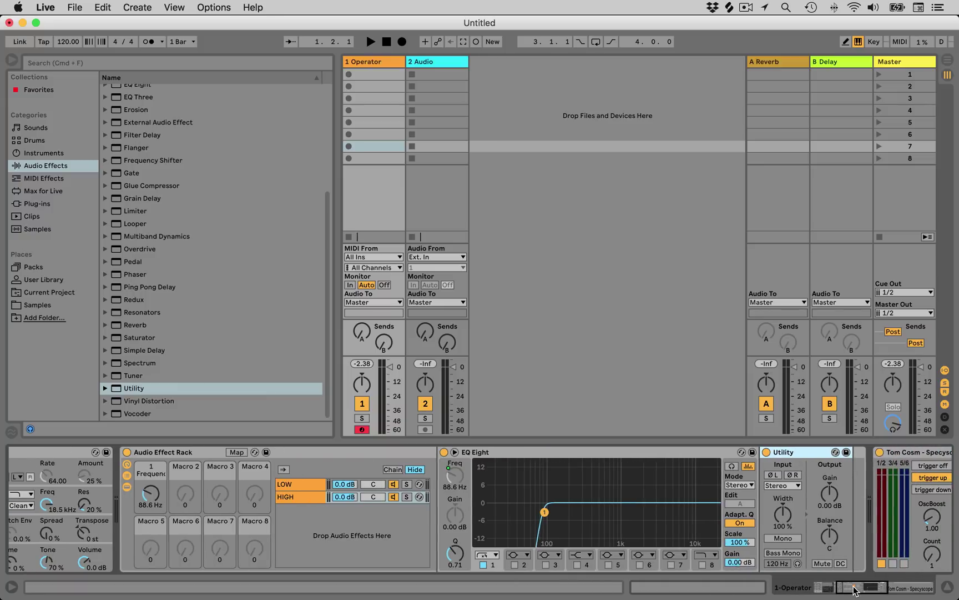
pyautogui.click(774, 475)
pyautogui.click(792, 475)
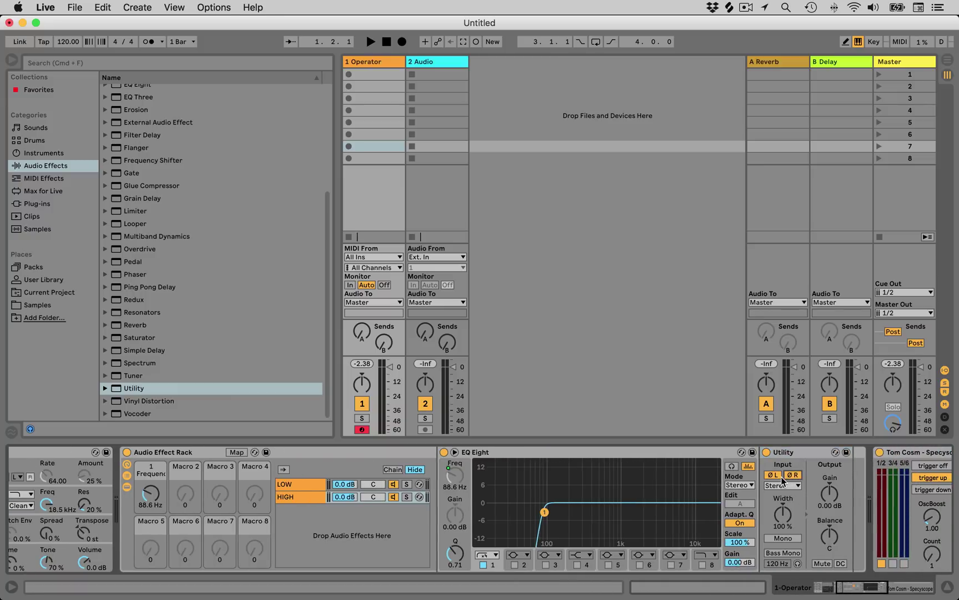
# - Fold the EQ Eight and sweep the rack's frequency macro, leaving it at 220 Hz
pyautogui.click(303, 486)
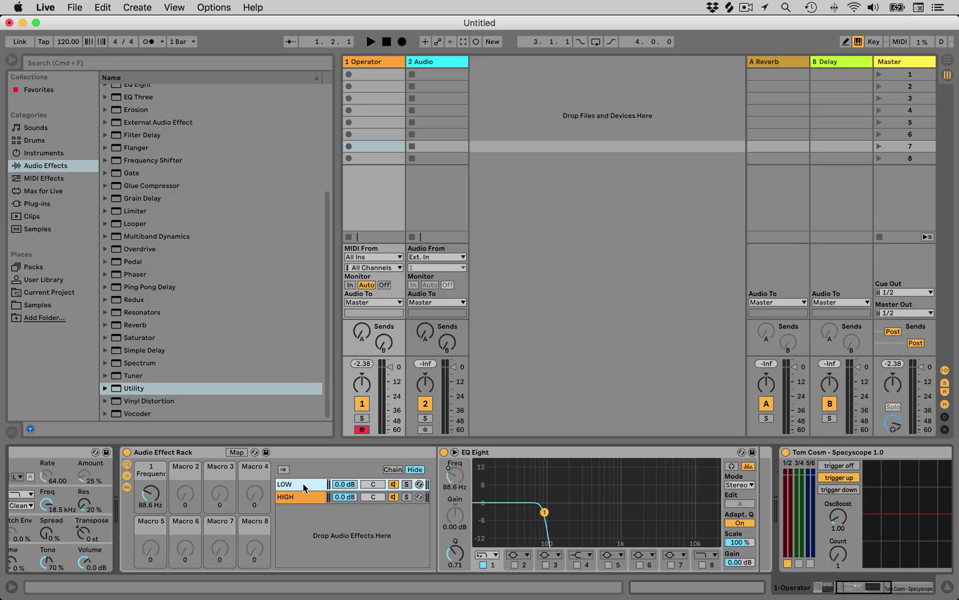
pyautogui.moveTo(149, 493); pyautogui.dragTo(150, 473)
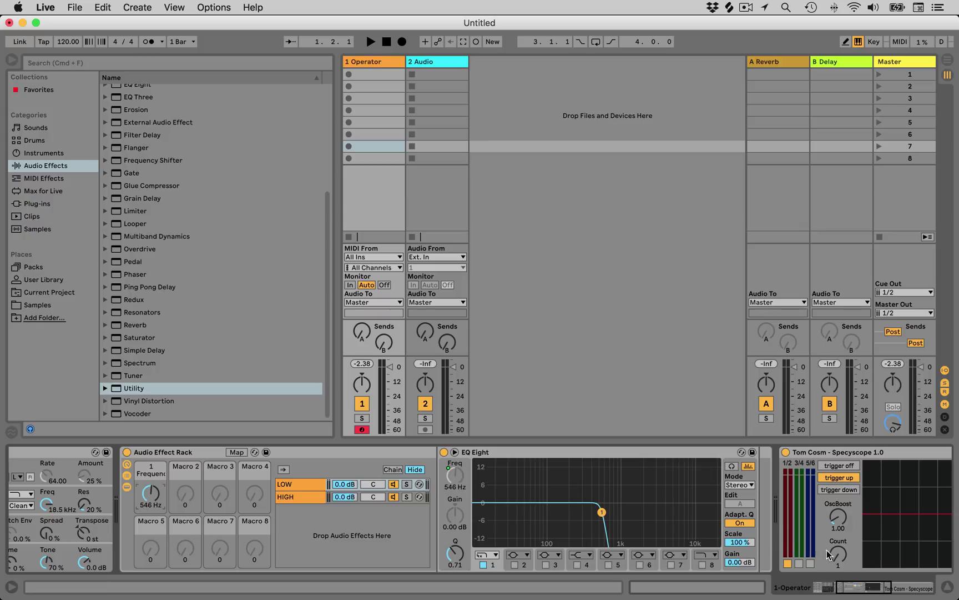
pyautogui.click(444, 472)
pyautogui.doubleClick(544, 451)
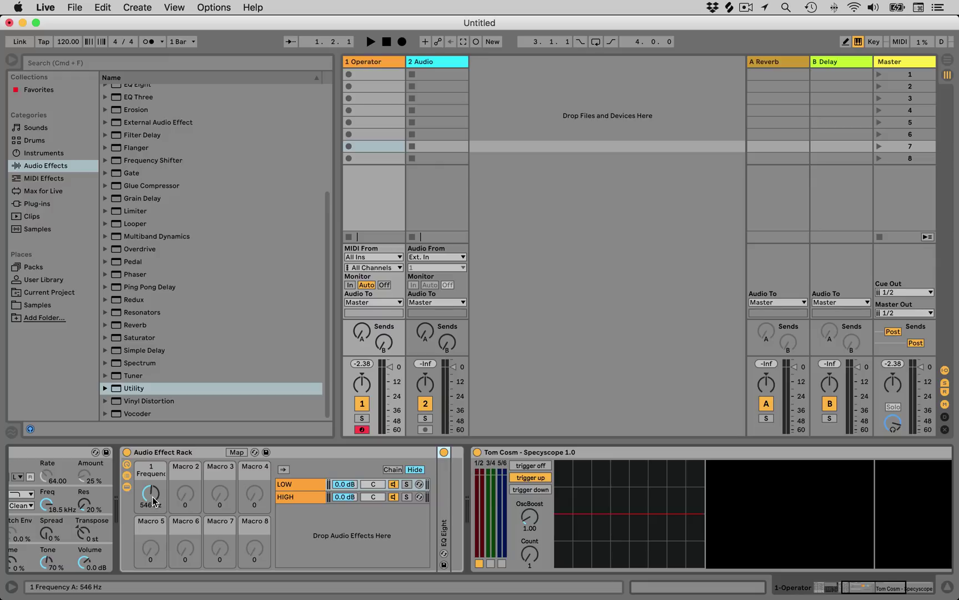
pyautogui.moveTo(153, 501)
pyautogui.mouseDown()
pyautogui.moveTo(153, 527)
pyautogui.moveTo(154, 460)
pyautogui.moveTo(153, 511)
pyautogui.mouseUp()
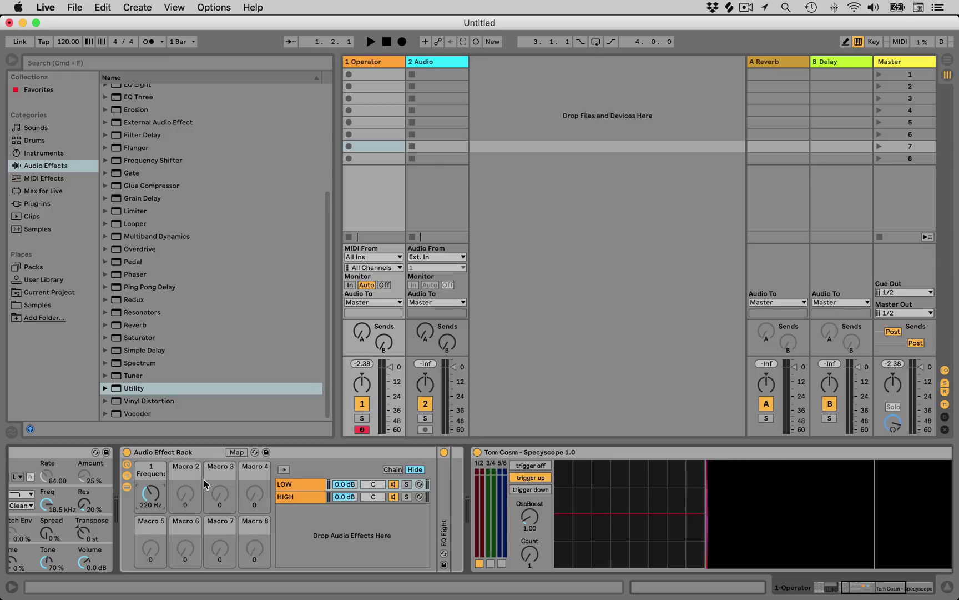
# - Rename the Audio Effect Rack as POLL and group it inside a new Audio Effect Rack
pyautogui.click(179, 457)
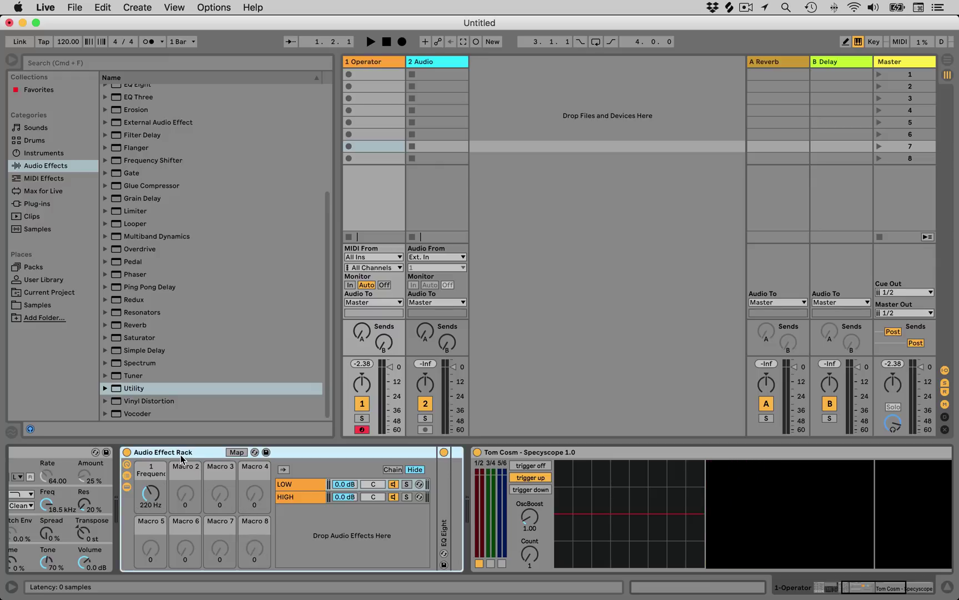
pyautogui.press('super+r')
pyautogui.write('POLL')
pyautogui.rightClick(180, 455)
pyautogui.click(208, 541)
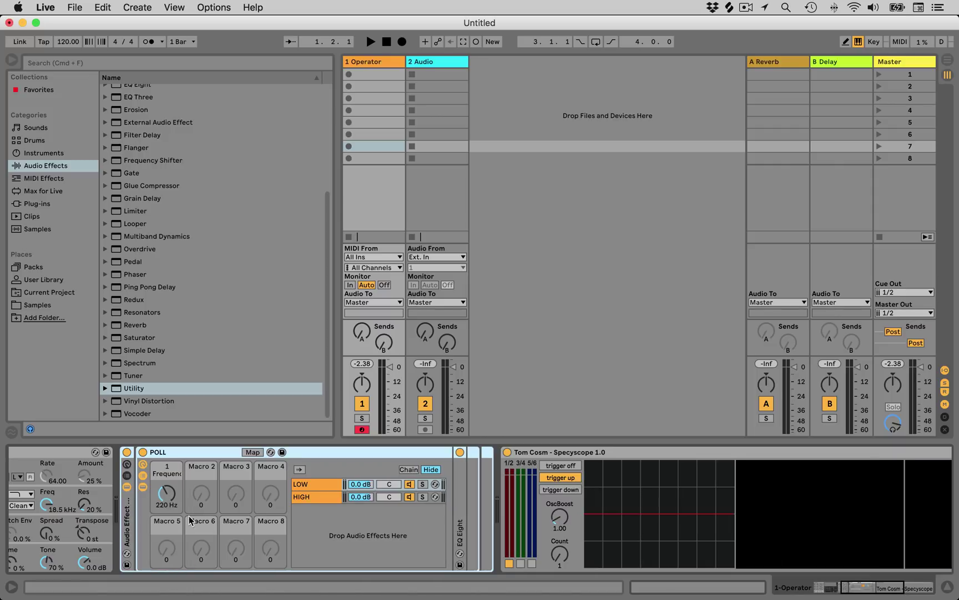
# - Name the outer rack's chain 1 and duplicate it into three more chains named 2, 3 and 4
pyautogui.click(127, 475)
pyautogui.click(173, 483)
pyautogui.press('super+r')
pyautogui.write('1')
pyautogui.press('Return')
pyautogui.press('super+d')
pyautogui.press('super+r')
pyautogui.press('super+d')
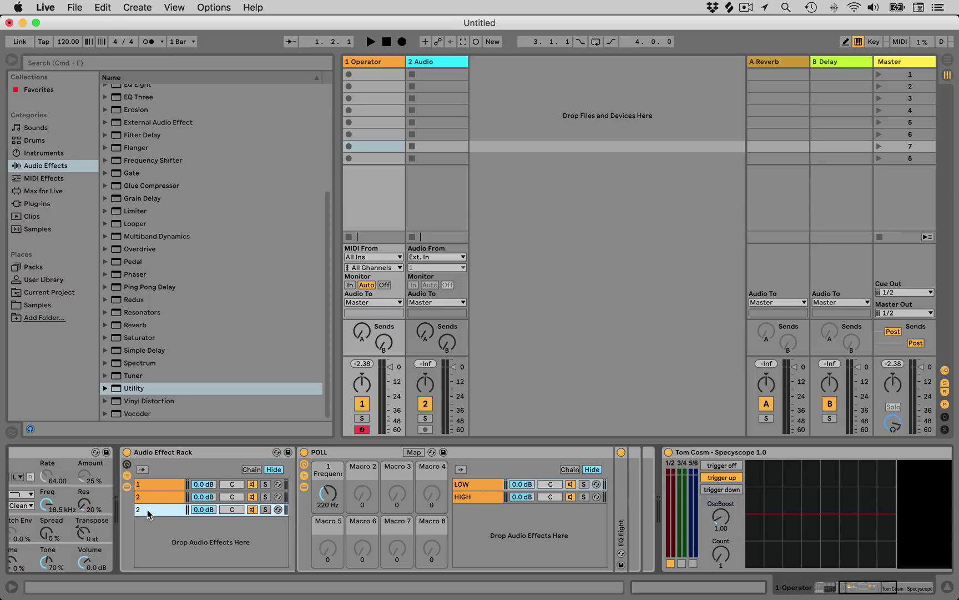
pyautogui.press('super+r')
pyautogui.press('super+d')
pyautogui.press('super+r')
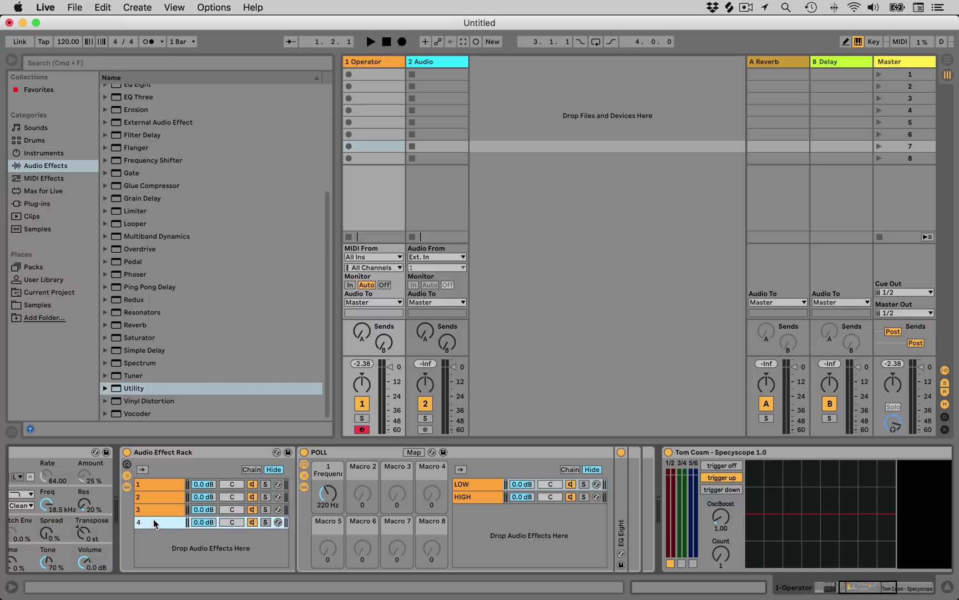
# - Set the volume of all four chains in the outer rack to -12 dB
pyautogui.click(211, 487)
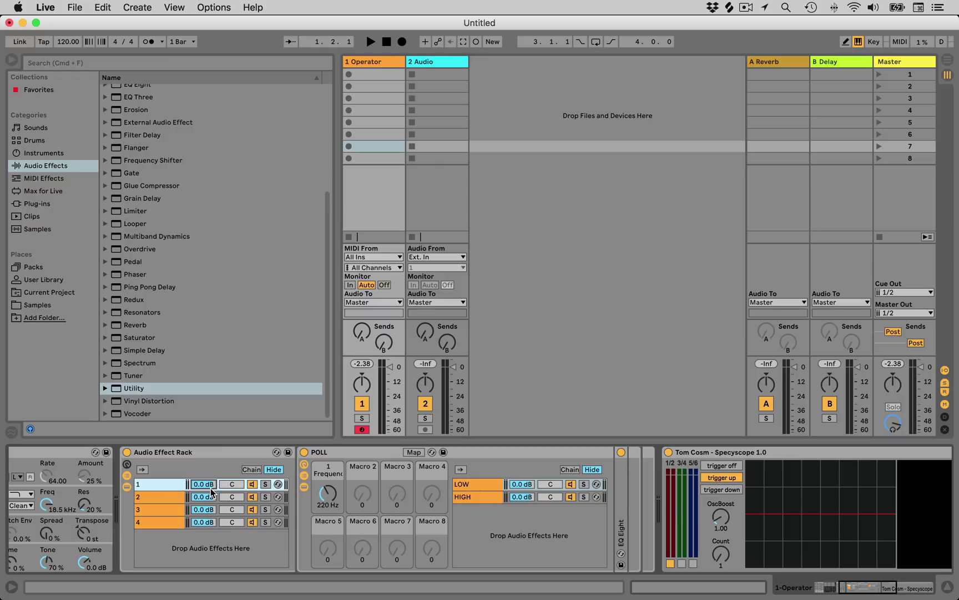
pyautogui.write('-12')
pyautogui.click(210, 499)
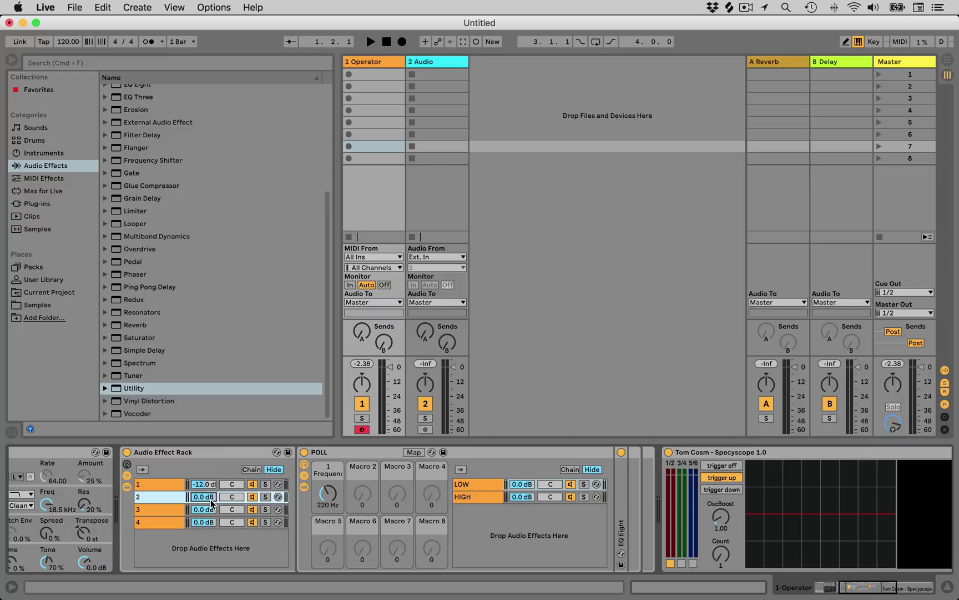
pyautogui.write('-12')
pyautogui.click(204, 510)
pyautogui.write('--12')
pyautogui.click(206, 522)
pyautogui.write('-12')
pyautogui.press('Return')
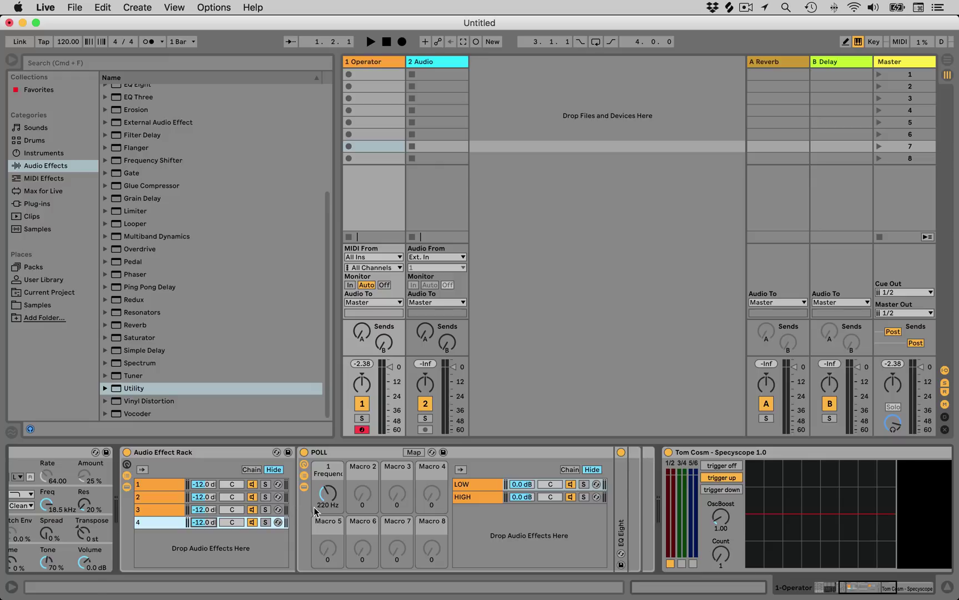
# - Show the outer rack's macro controls and map the POLL frequency macro of chain 4 to Macro 1
pyautogui.click(146, 508)
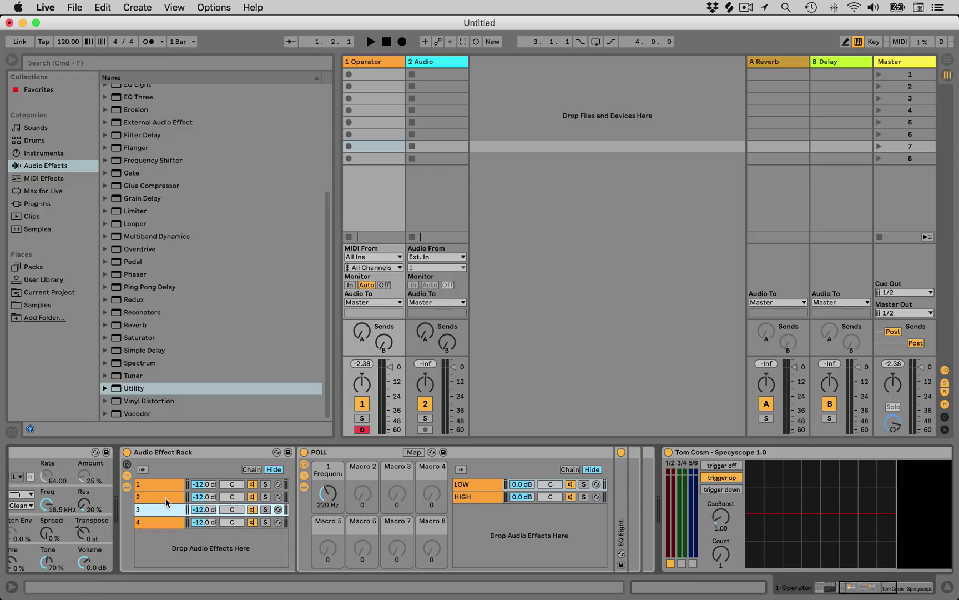
pyautogui.click(151, 497)
pyautogui.click(154, 485)
pyautogui.click(156, 522)
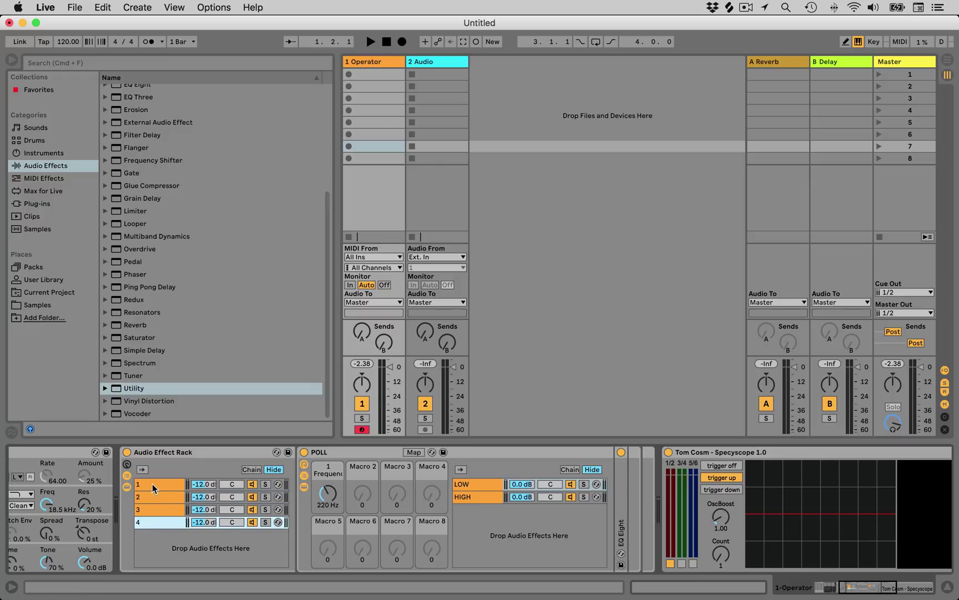
pyautogui.click(127, 463)
pyautogui.click(237, 452)
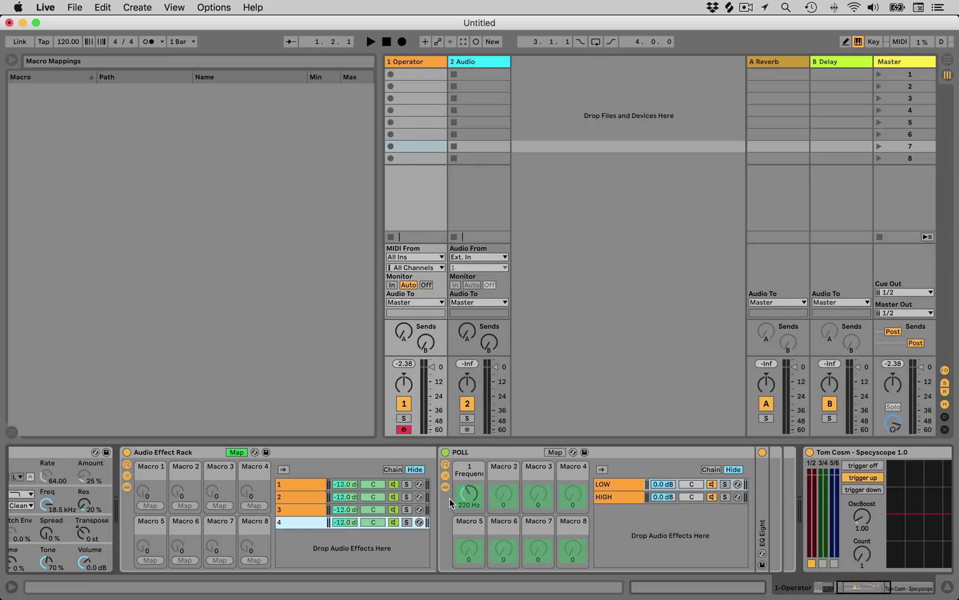
pyautogui.click(151, 505)
# - Map the POLL frequency macros of chains 3, 2 and 1 to the same Macro 1 of the outer rack
pyautogui.click(313, 510)
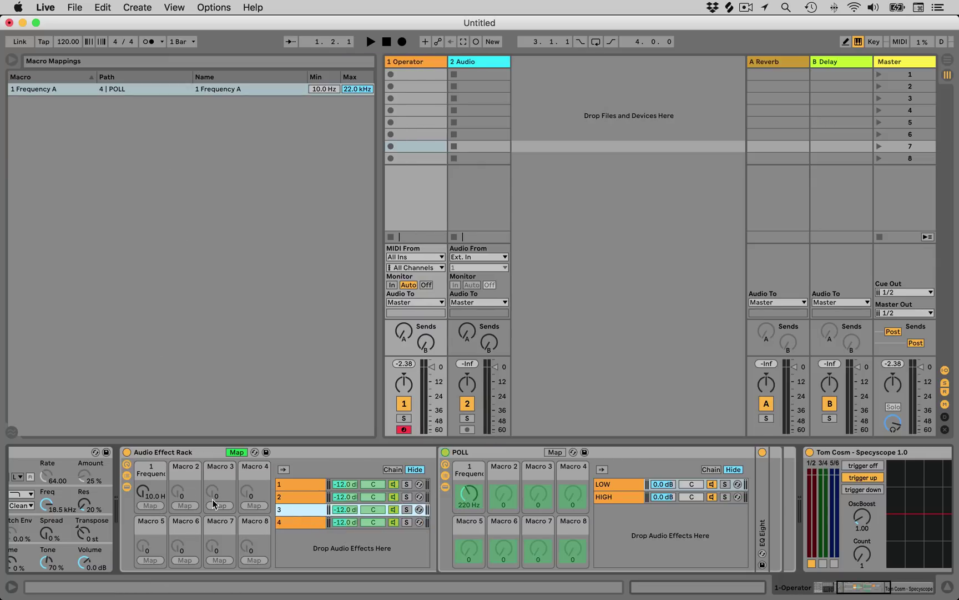
pyautogui.click(469, 493)
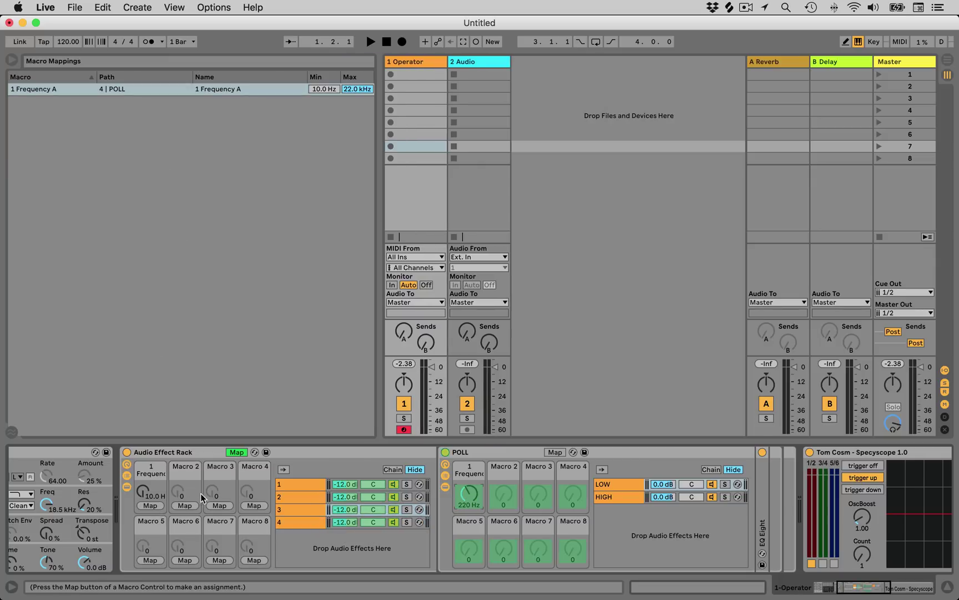
pyautogui.click(150, 507)
pyautogui.click(299, 496)
pyautogui.click(466, 499)
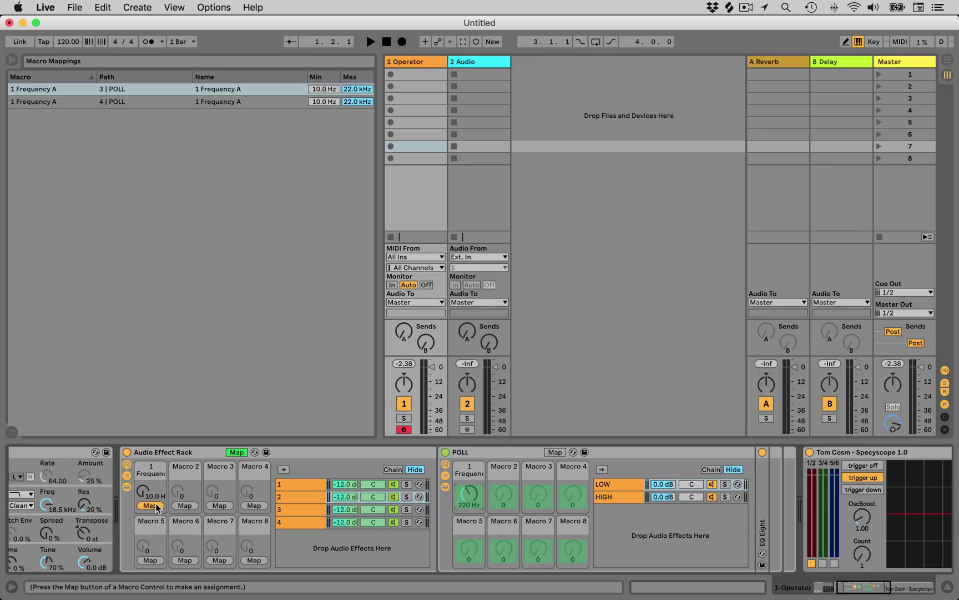
pyautogui.click(164, 505)
pyautogui.click(312, 480)
pyautogui.click(464, 501)
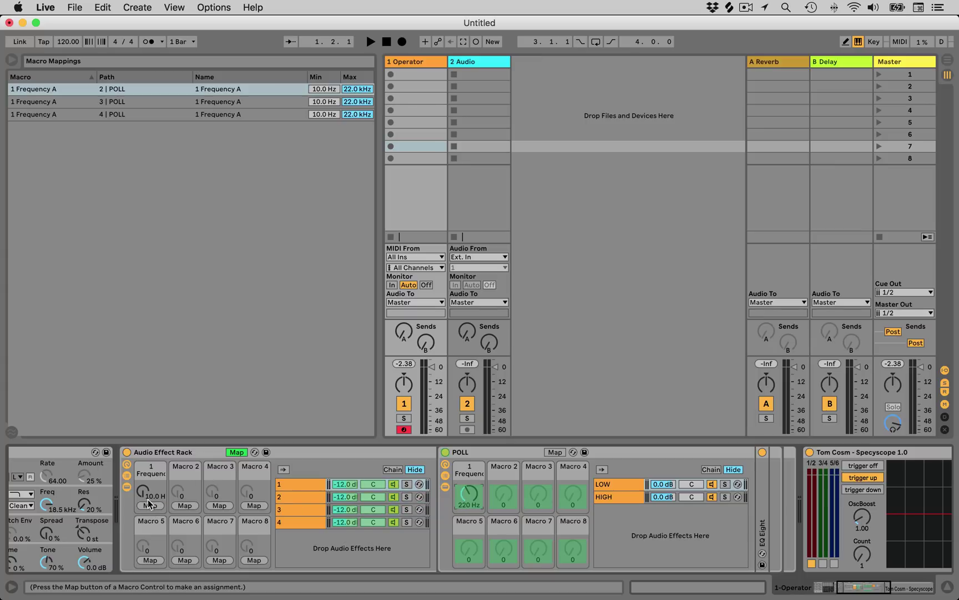
pyautogui.click(237, 452)
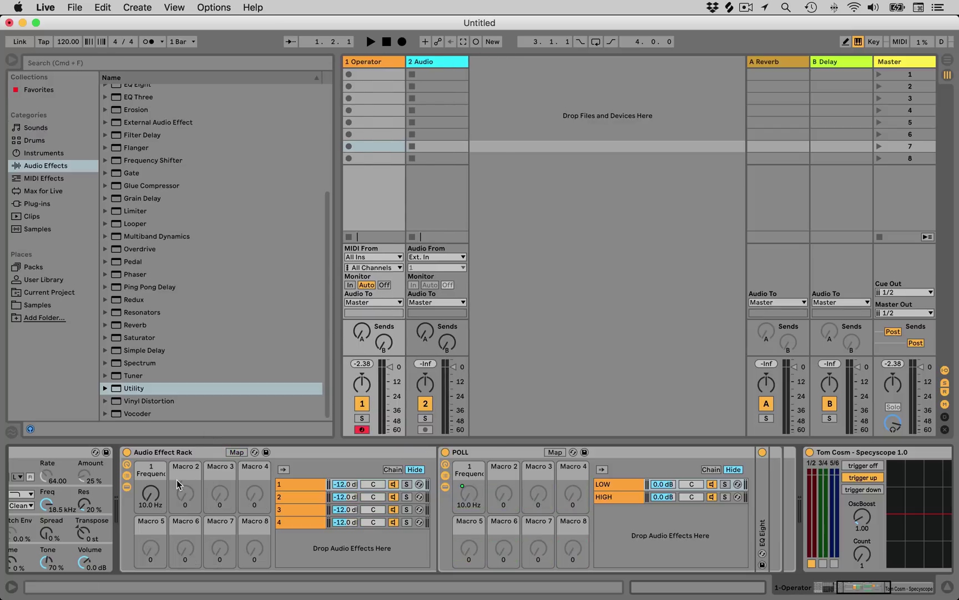
# - Stagger the macro mapping ranges: chain 1 maximum 546 Hz, chain 2 42.8–785 Hz, chain 3 144 Hz–2.07 kHz, chain 4 minimum 1.06 kHz
pyautogui.click(150, 493)
pyautogui.moveTo(150, 492); pyautogui.dragTo(151, 451)
pyautogui.click(237, 452)
pyautogui.moveTo(357, 89); pyautogui.dragTo(332, 120)
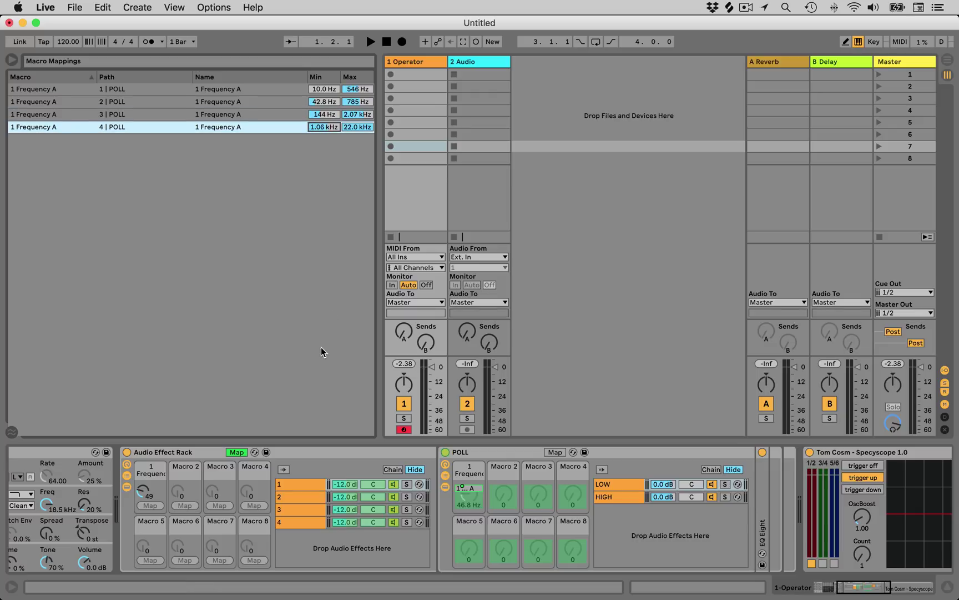
pyautogui.click(238, 452)
# - Fold the POLL rack and sweep the outer rack's frequency macro up to 91 to audition the effect
pyautogui.doubleClick(486, 452)
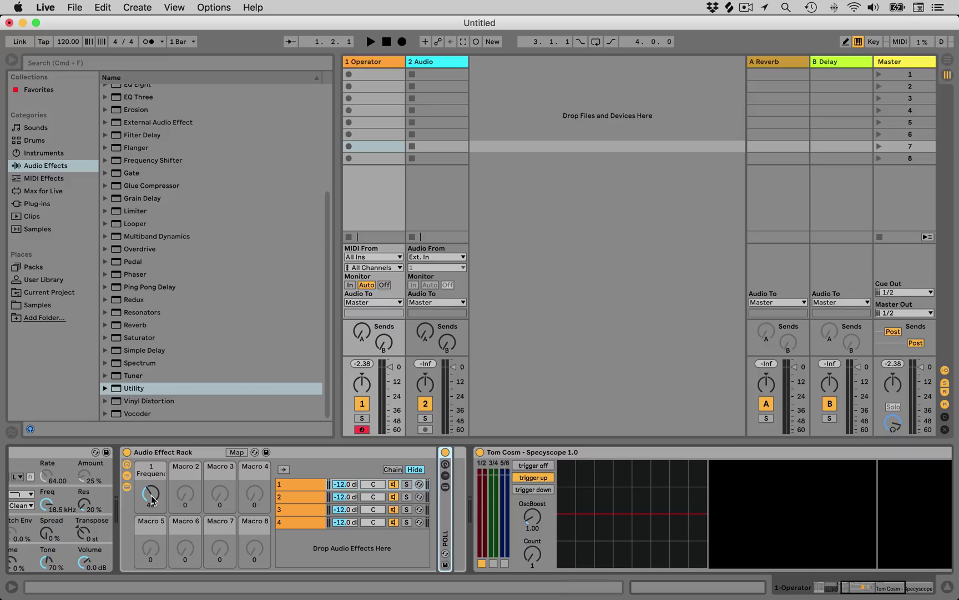
pyautogui.moveTo(151, 499); pyautogui.dragTo(152, 472)
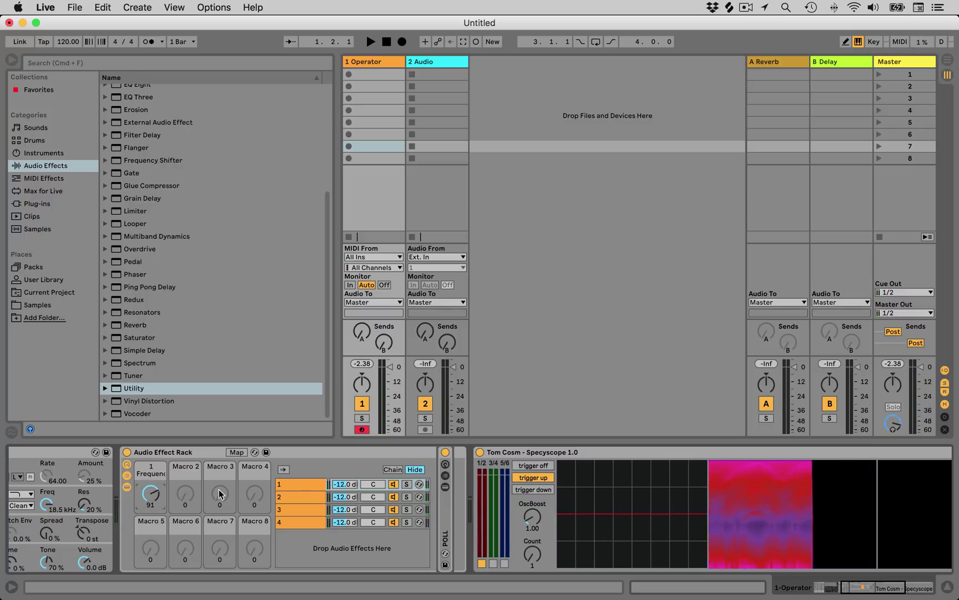
# - Remove the frequency mappings of chains 1 to 4 from Macro 1 of the outer Audio Effect Rack and leave macro mapping
pyautogui.click(237, 452)
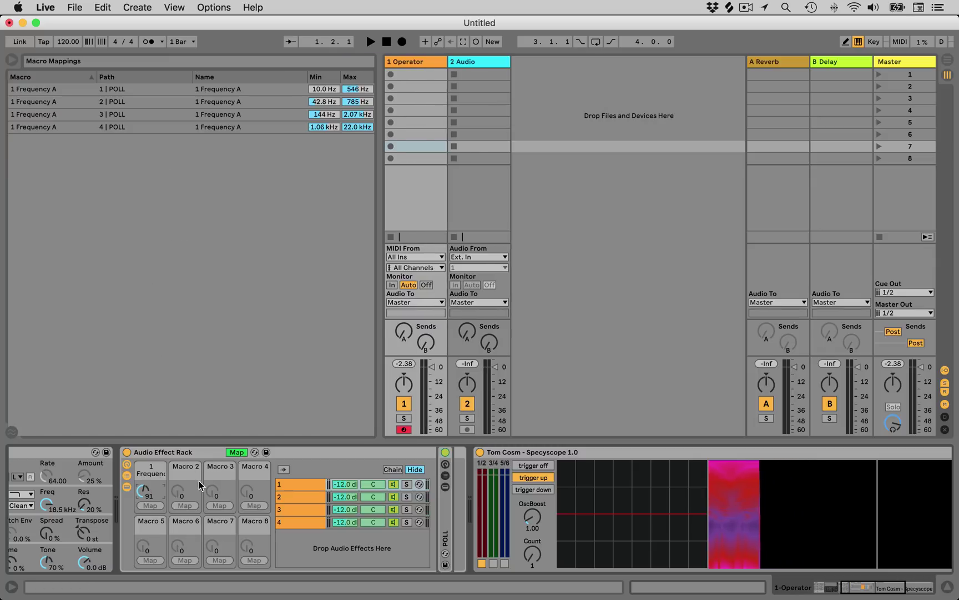
pyautogui.rightClick(145, 494)
pyautogui.click(222, 345)
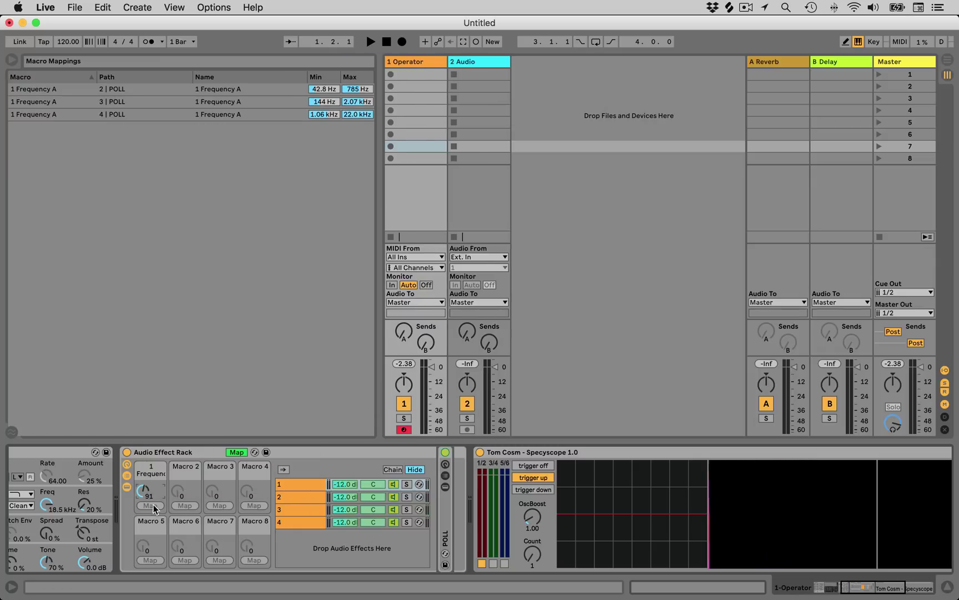
pyautogui.rightClick(155, 496)
pyautogui.click(195, 368)
pyautogui.rightClick(145, 499)
pyautogui.click(191, 371)
pyautogui.rightClick(146, 494)
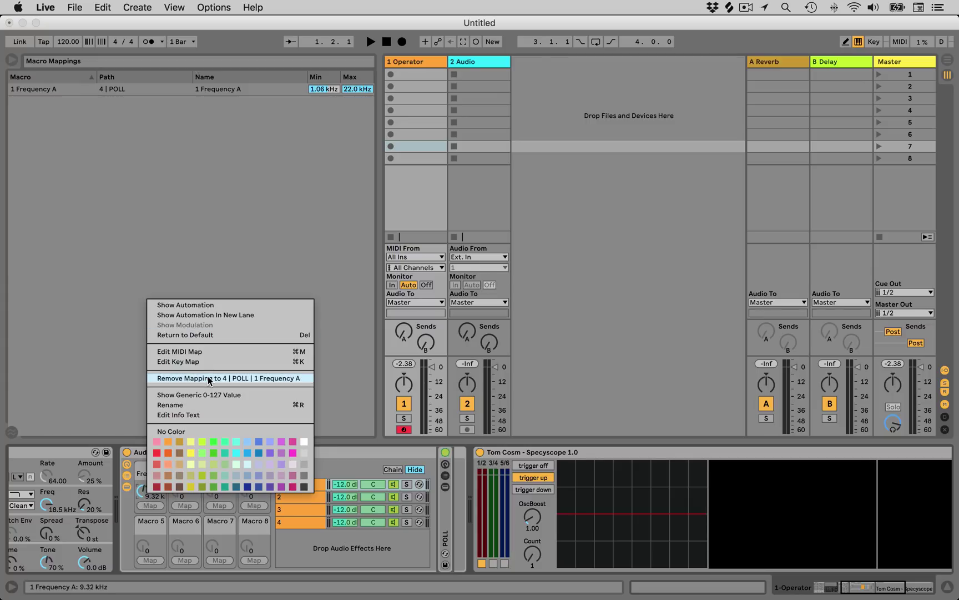
pyautogui.click(208, 375)
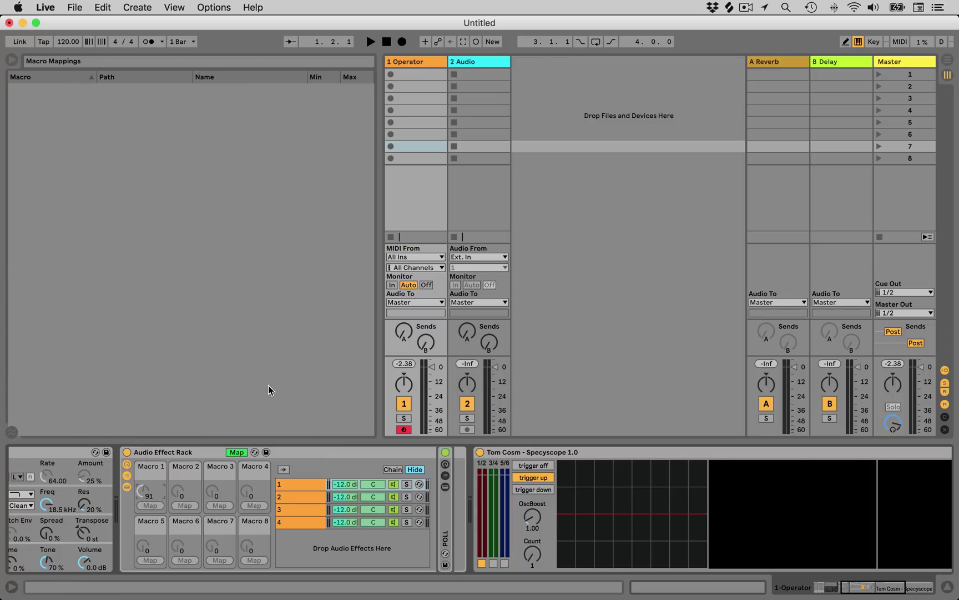
pyautogui.click(11, 60)
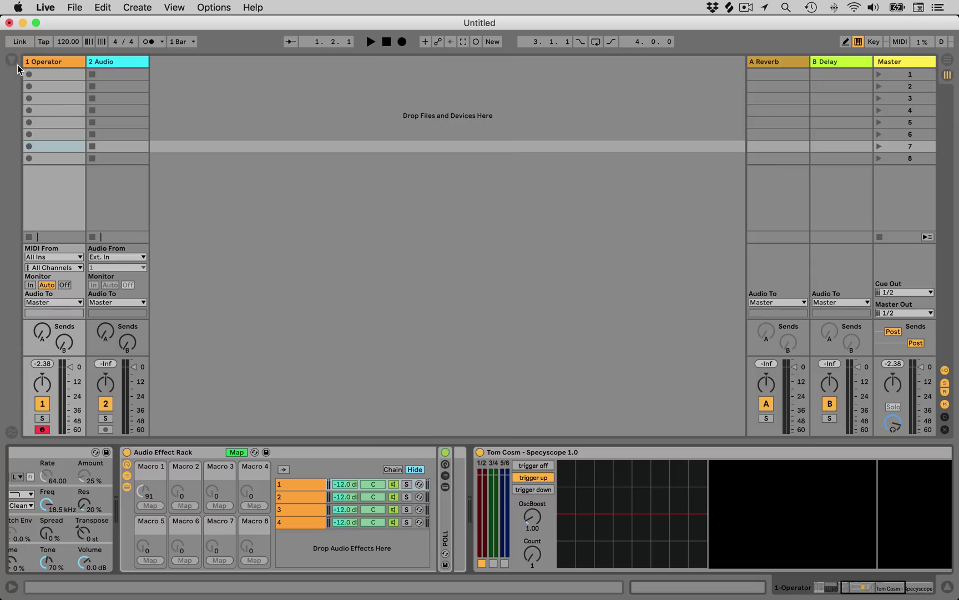
pyautogui.click(12, 60)
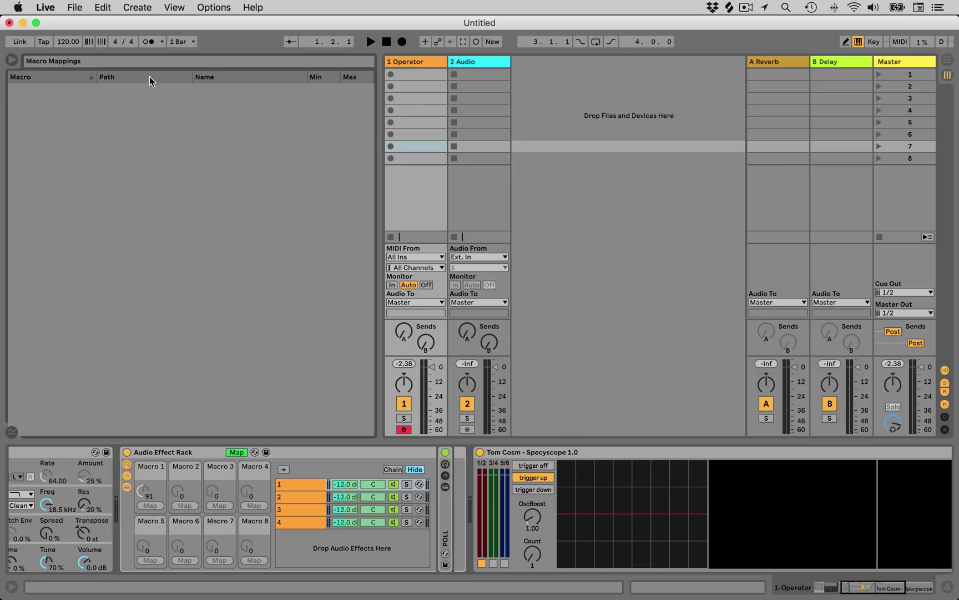
pyautogui.click(237, 452)
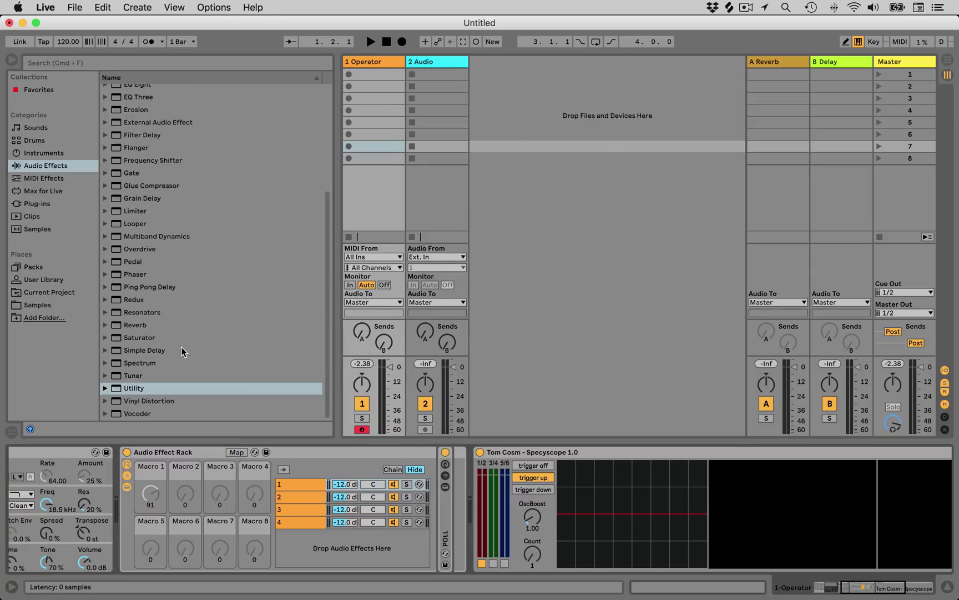
# - Find the MultiMap device among the Max for Live audio effects and insert it before the outer Audio Effect Rack
pyautogui.click(58, 190)
pyautogui.click(50, 267)
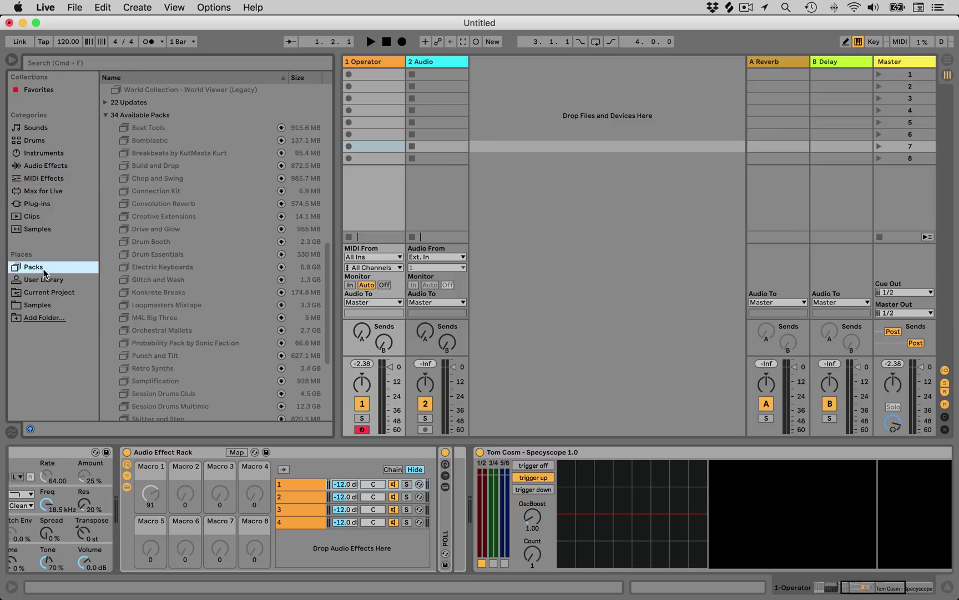
pyautogui.scroll(10, 177, 294)
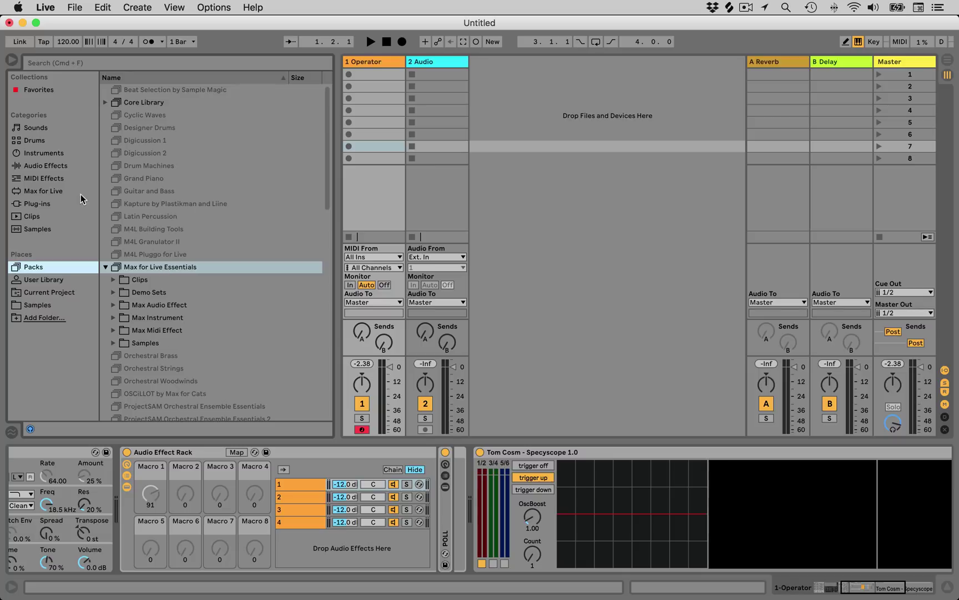
pyautogui.click(55, 190)
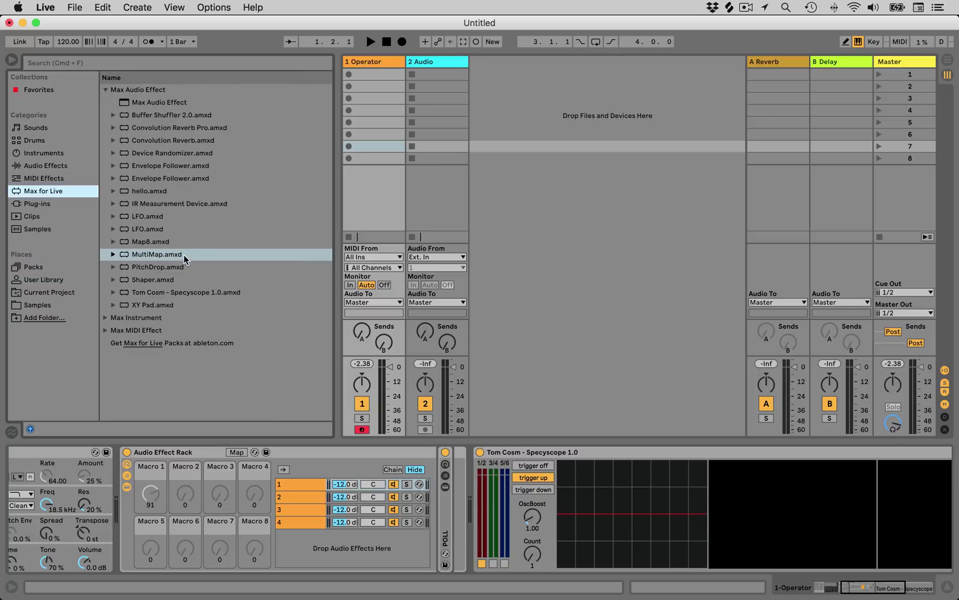
pyautogui.moveTo(161, 260); pyautogui.dragTo(122, 490)
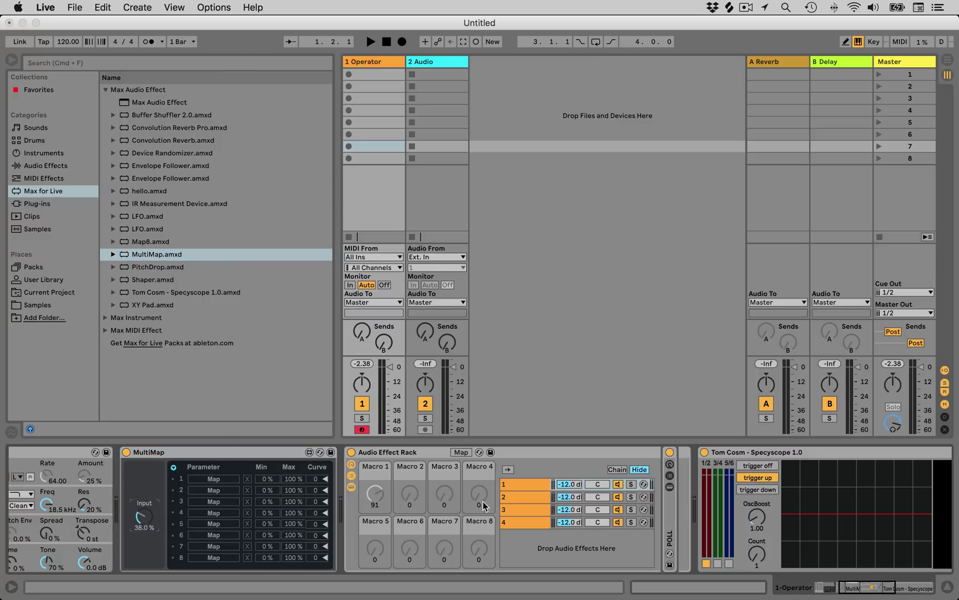
# - Map MultiMap slots 1 and 2 to the POLL frequency macros of chains 1 and 2
pyautogui.click(526, 487)
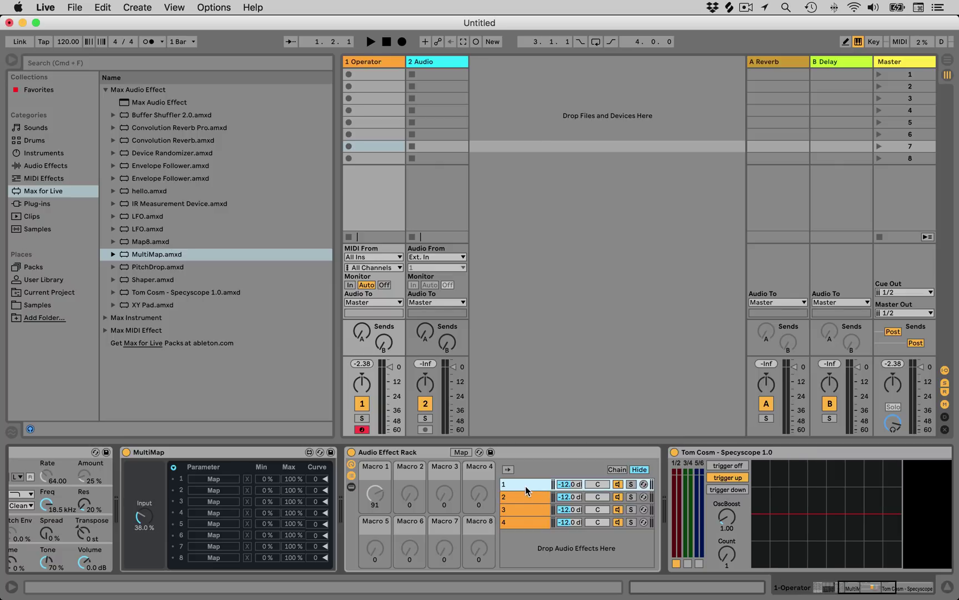
pyautogui.doubleClick(670, 544)
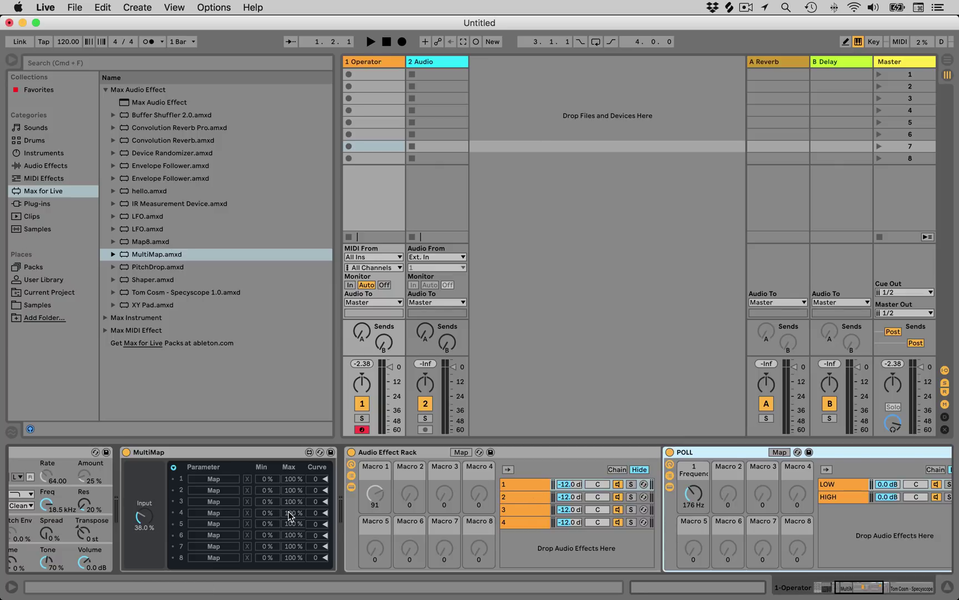
pyautogui.click(217, 479)
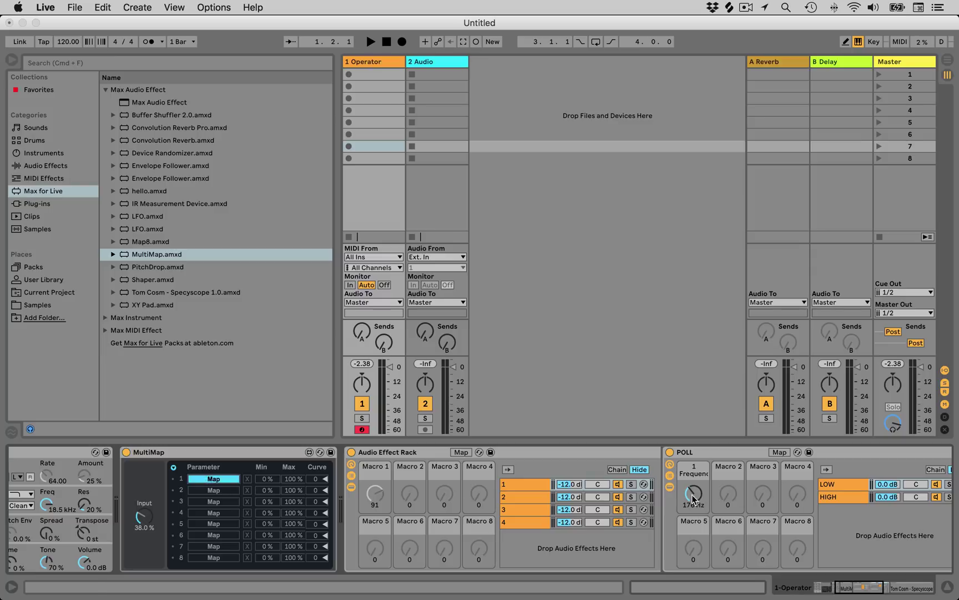
pyautogui.click(690, 495)
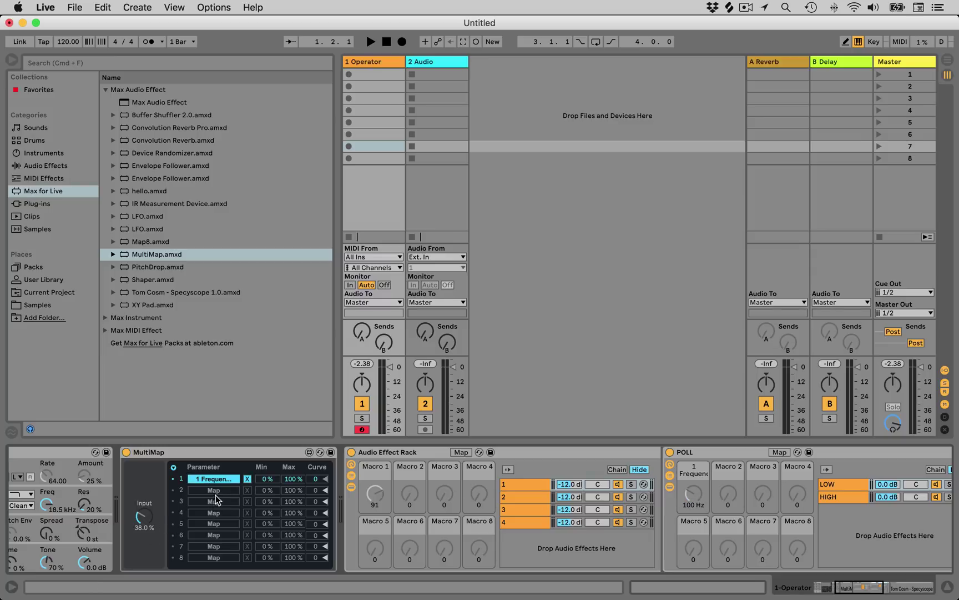
pyautogui.click(216, 491)
pyautogui.click(690, 495)
# - Map MultiMap slots 3 and 4 to the POLL frequency macros of chains 3 and 4
pyautogui.click(217, 502)
pyautogui.click(534, 508)
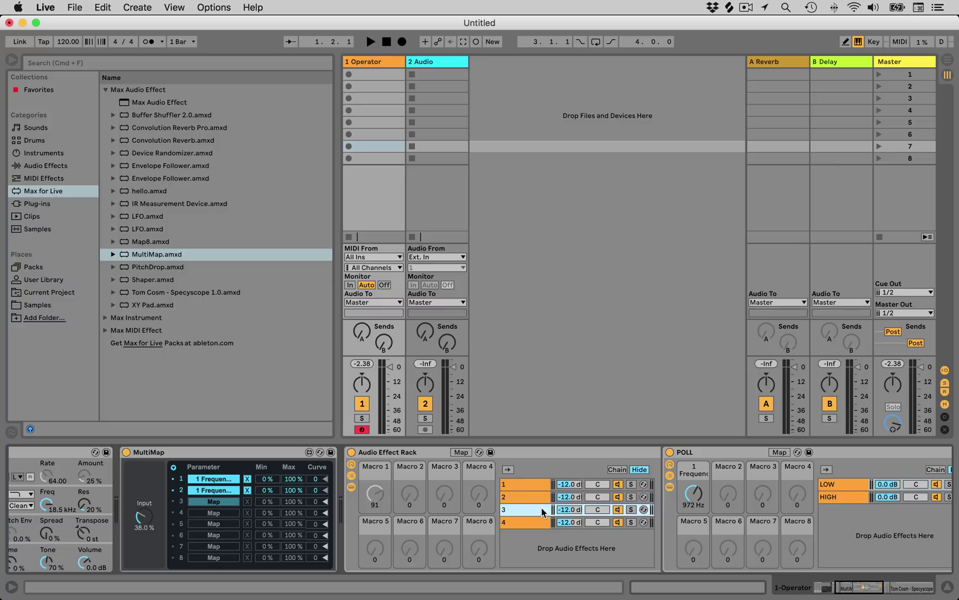
pyautogui.click(694, 493)
pyautogui.click(218, 512)
pyautogui.click(520, 526)
pyautogui.click(694, 494)
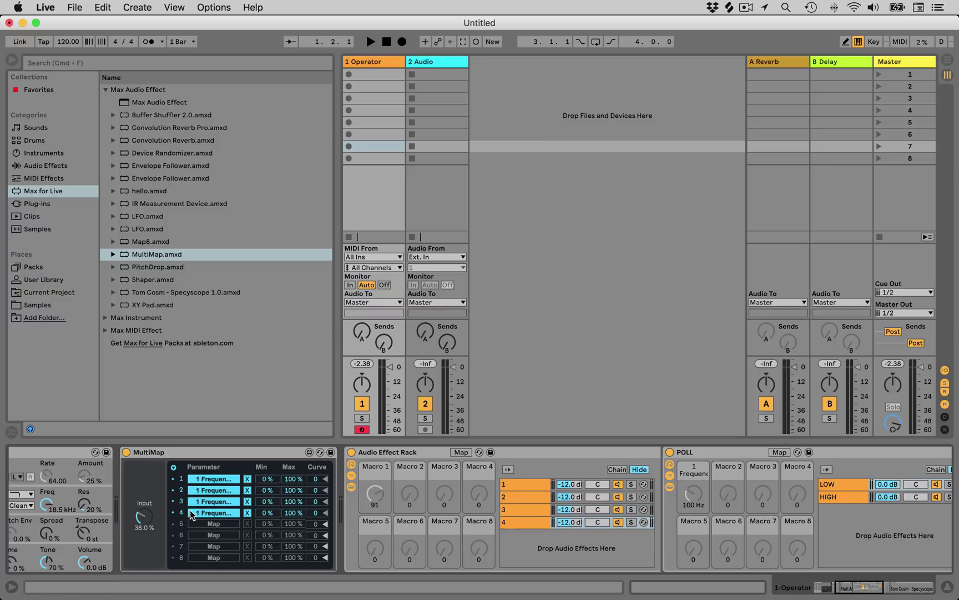
# - Set the MultiMap input to 48 % and the minimums of slots 1 to 4 to 30, 40, 50 and 60 %
pyautogui.moveTo(143, 516); pyautogui.dragTo(143, 514)
pyautogui.click(277, 490)
pyautogui.write('40')
pyautogui.click(271, 500)
pyautogui.write('50')
pyautogui.click(267, 512)
pyautogui.write('60')
pyautogui.press('Return')
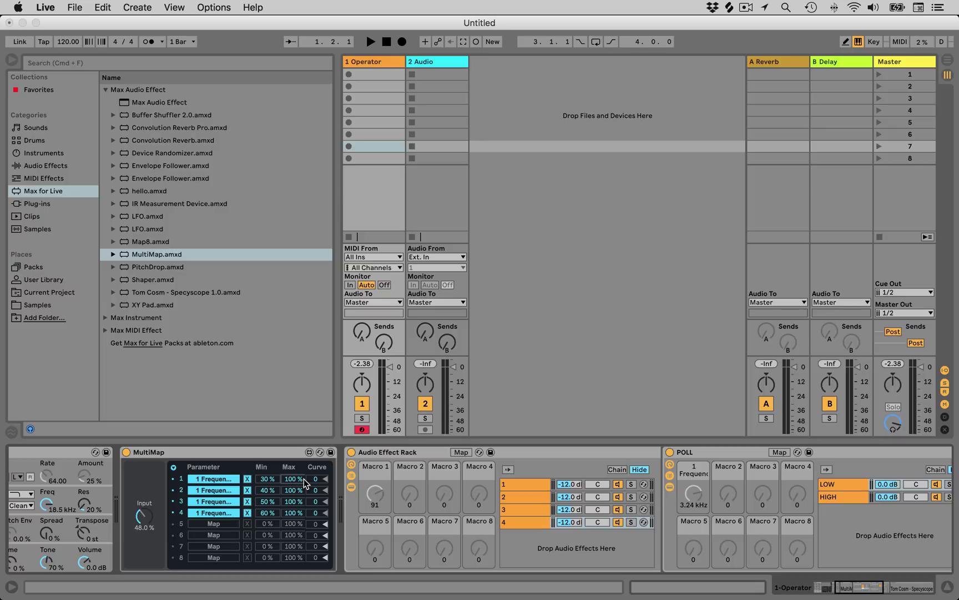
# - Set the maximums of MultiMap slots 1 to 4 to 50, 60, 70 and 80 %
pyautogui.click(304, 479)
pyautogui.write('50')
pyautogui.click(294, 492)
pyautogui.write('60')
pyautogui.click(293, 503)
pyautogui.write('70')
pyautogui.click(293, 514)
pyautogui.write('80')
# - With the outer rack folded, raise the MultiMap input to 84 % and check the Phaser's feedback on the 2 Audio track
pyautogui.doubleClick(395, 454)
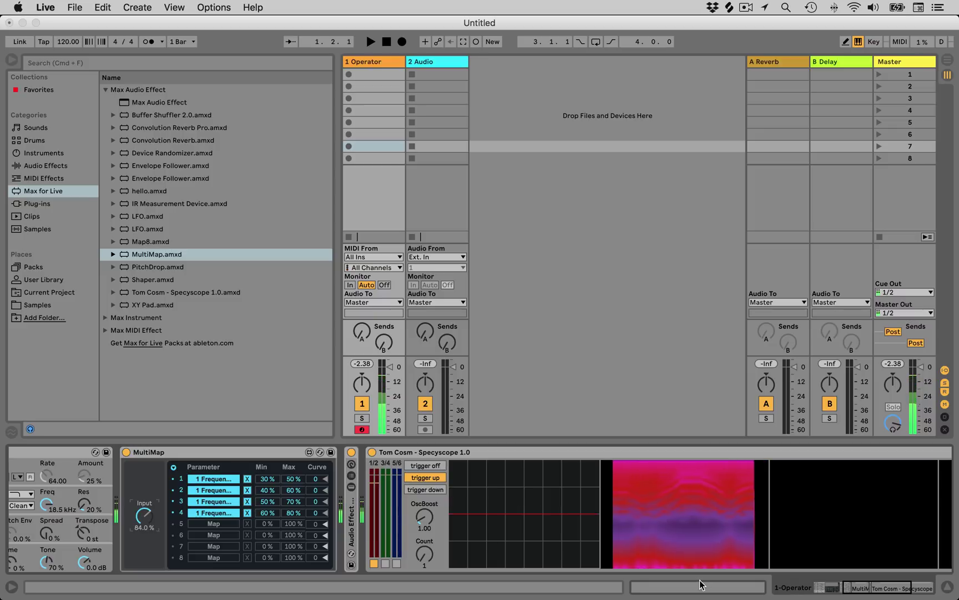
pyautogui.click(866, 589)
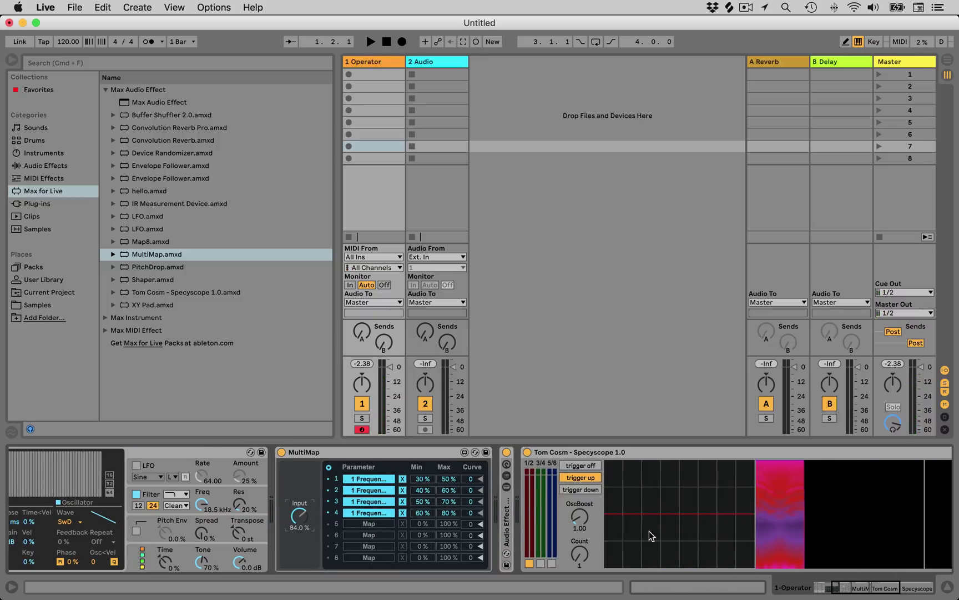
pyautogui.click(418, 62)
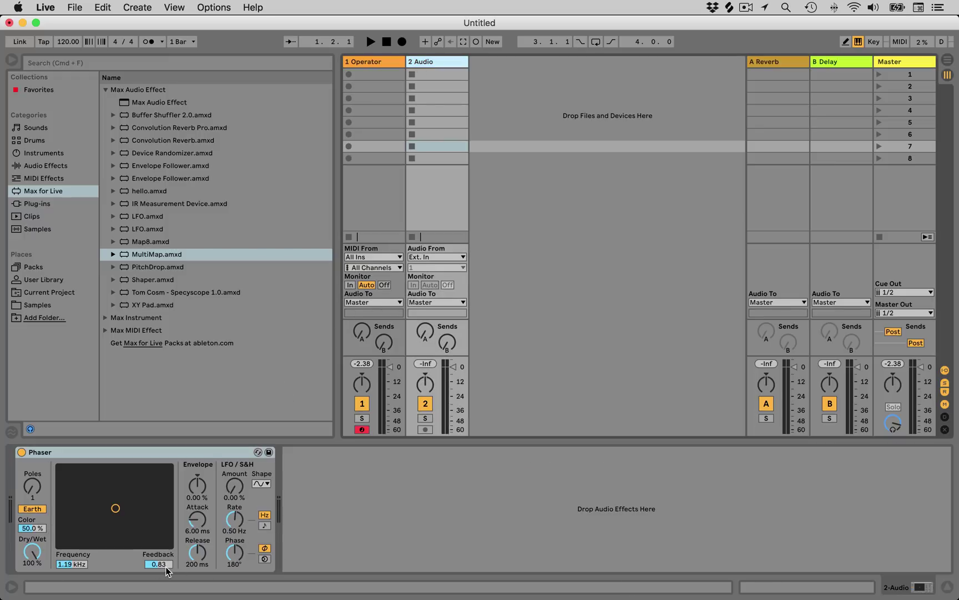
pyautogui.click(381, 60)
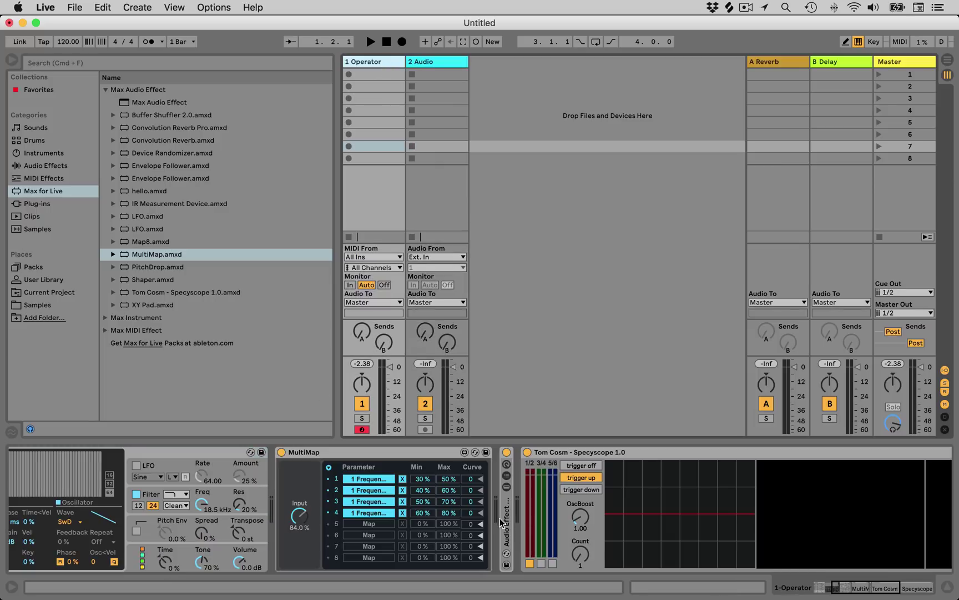
# - Unfold the outer rack and raise the Q of the LOW chain's EQ Eight in chain 1's POLL rack to 0.96
pyautogui.doubleClick(506, 523)
pyautogui.doubleClick(696, 486)
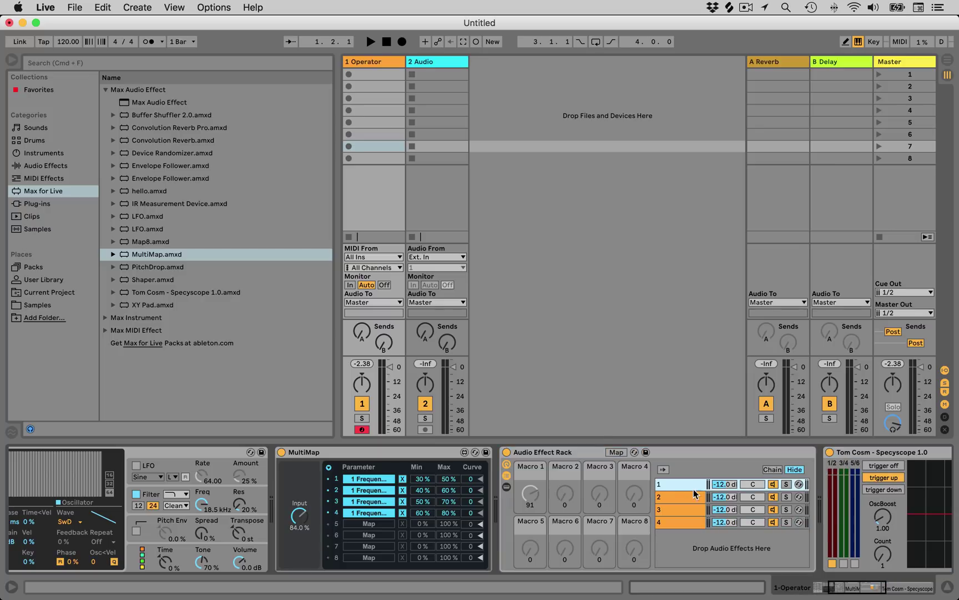
pyautogui.moveTo(860, 585); pyautogui.dragTo(879, 586)
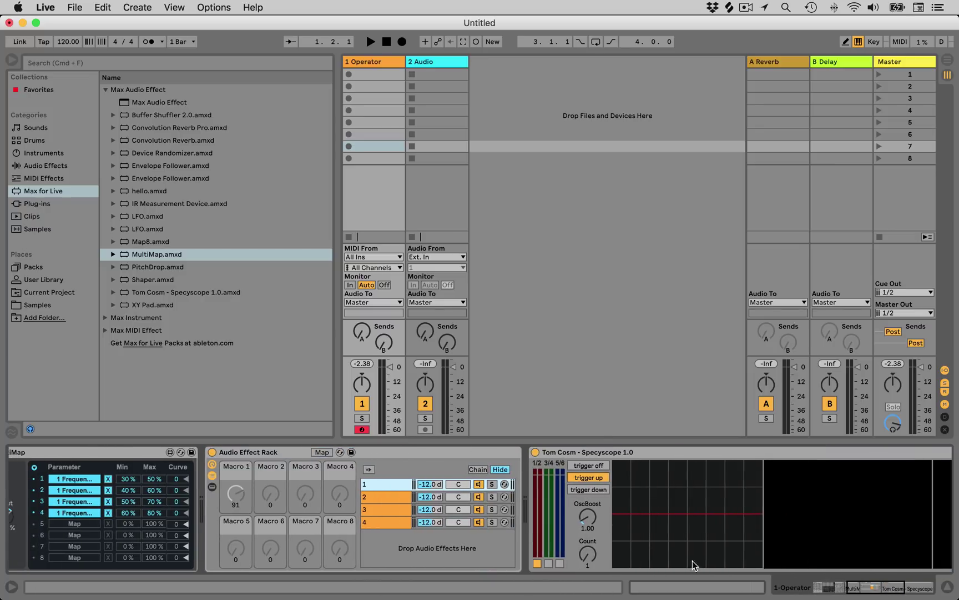
pyautogui.click(391, 483)
pyautogui.click(701, 486)
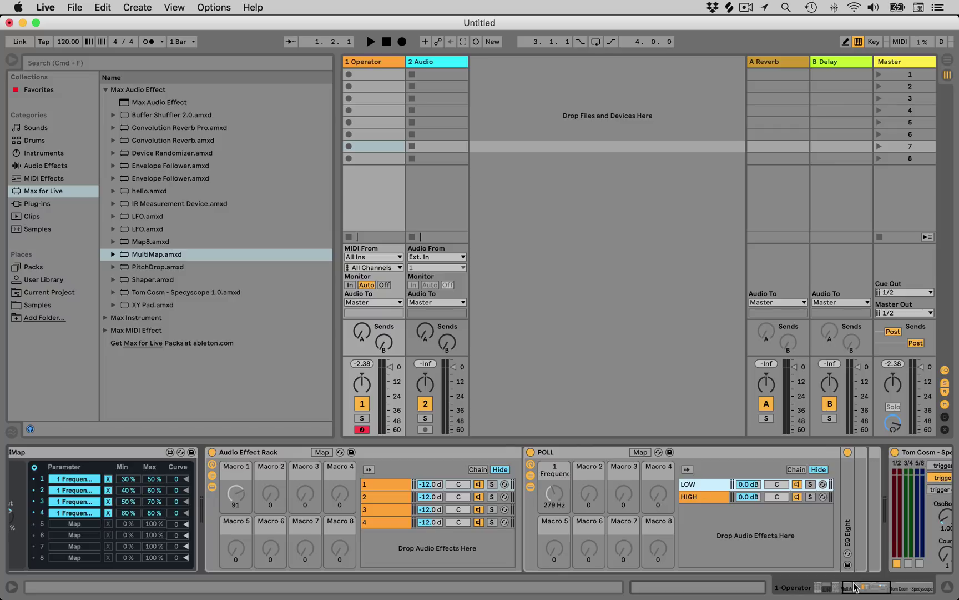
pyautogui.hscroll(5, 799, 547)
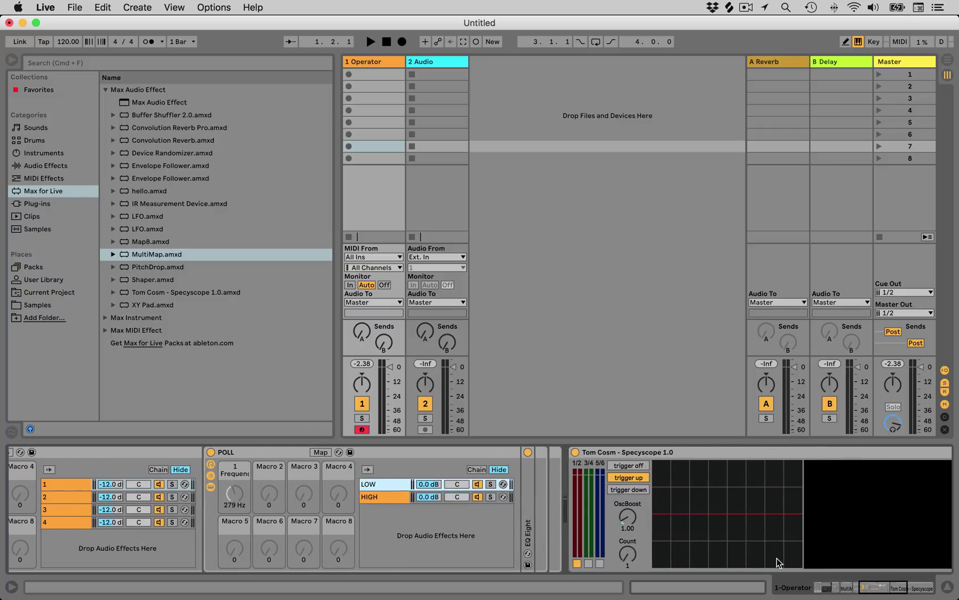
pyautogui.doubleClick(533, 519)
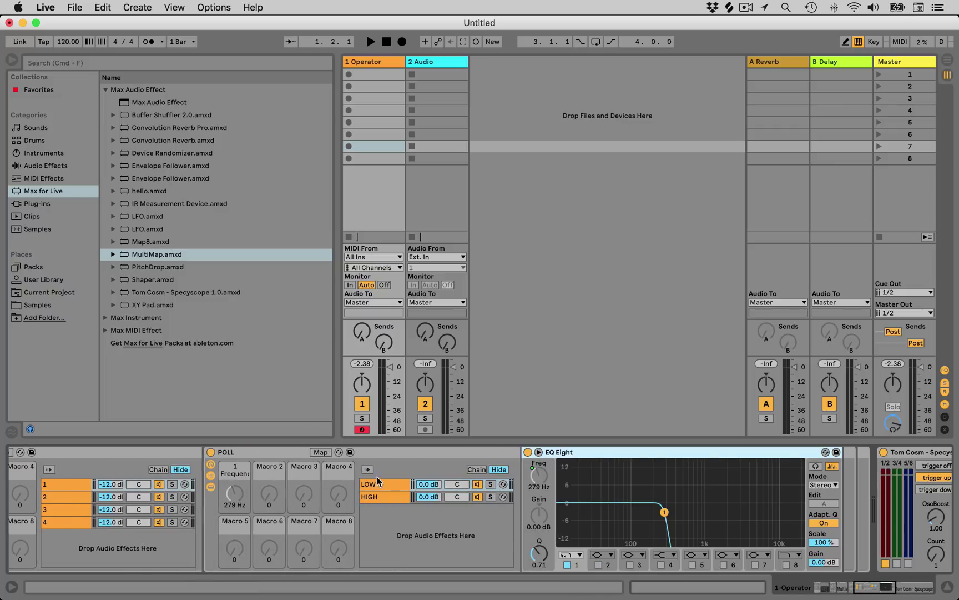
pyautogui.moveTo(538, 555); pyautogui.dragTo(537, 541)
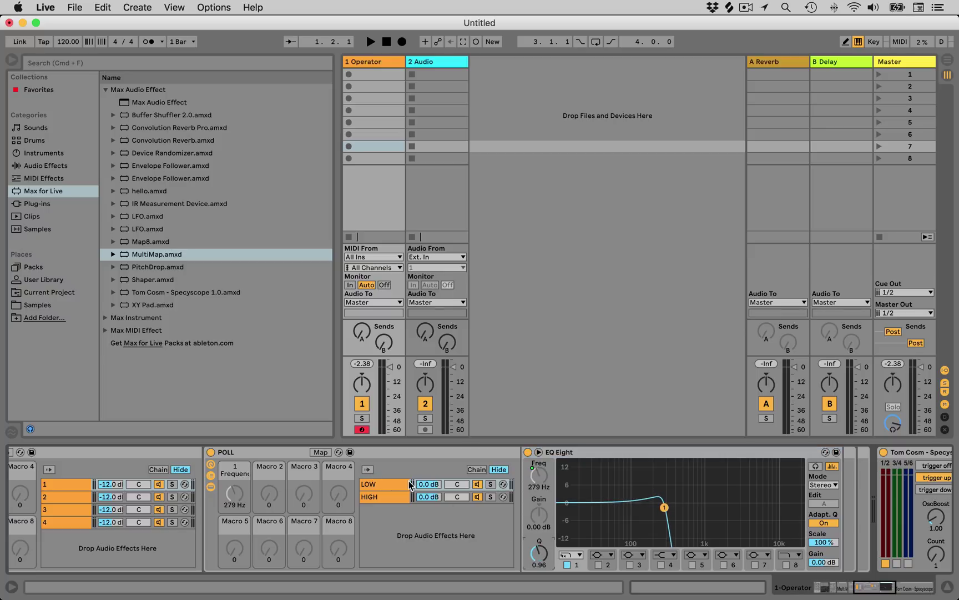
# - Map the Q of the LOW and HIGH EQ Eights to Macro 2 of the POLL rack in every chain
pyautogui.click(320, 451)
pyautogui.click(537, 561)
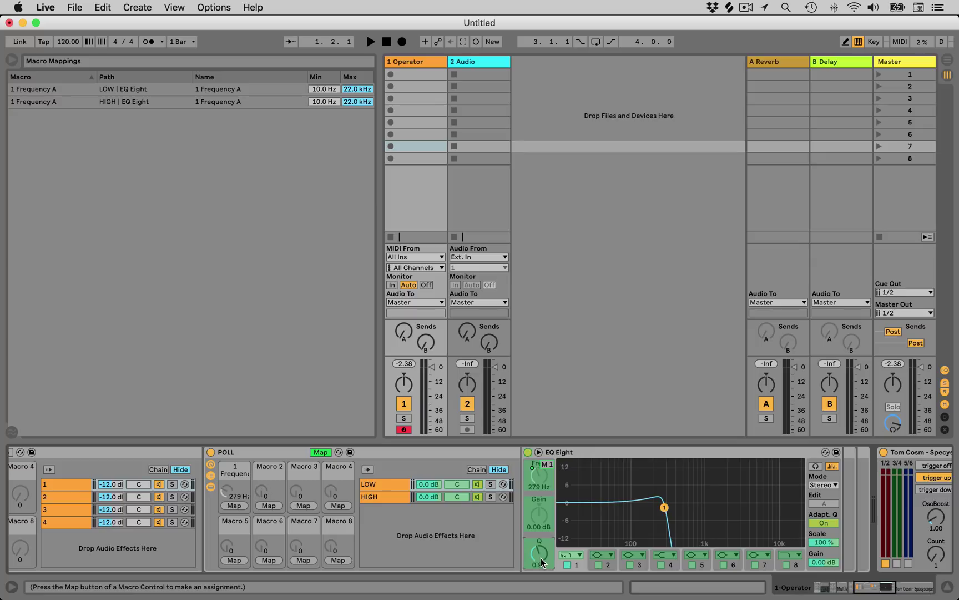
pyautogui.click(273, 506)
pyautogui.click(382, 497)
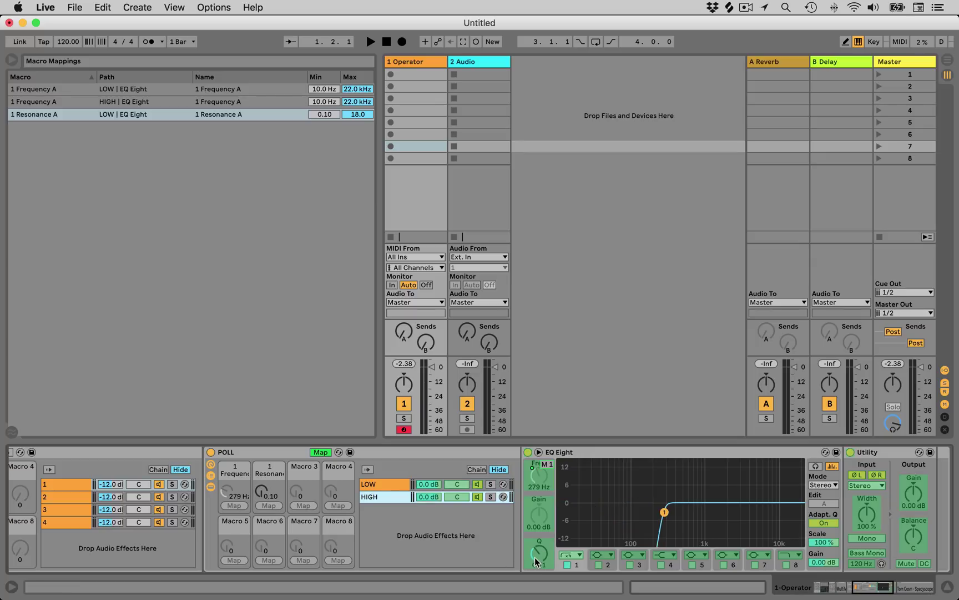
pyautogui.click(535, 557)
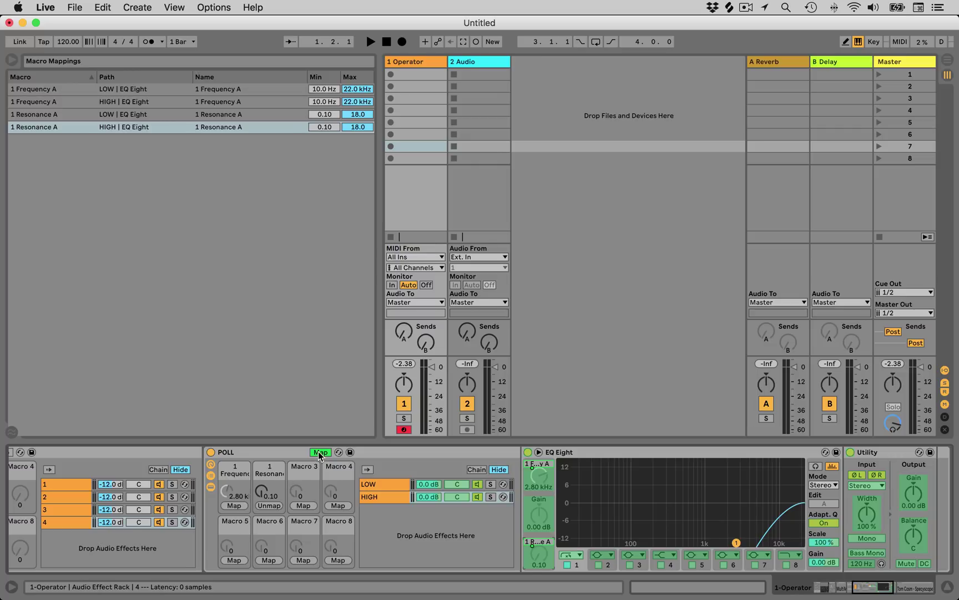
pyautogui.click(320, 452)
# - Map the resonance macro of the POLL racks in chains 1 and 2 to Macro 2 of the outer Audio Effect Rack
pyautogui.moveTo(861, 587); pyautogui.dragTo(852, 588)
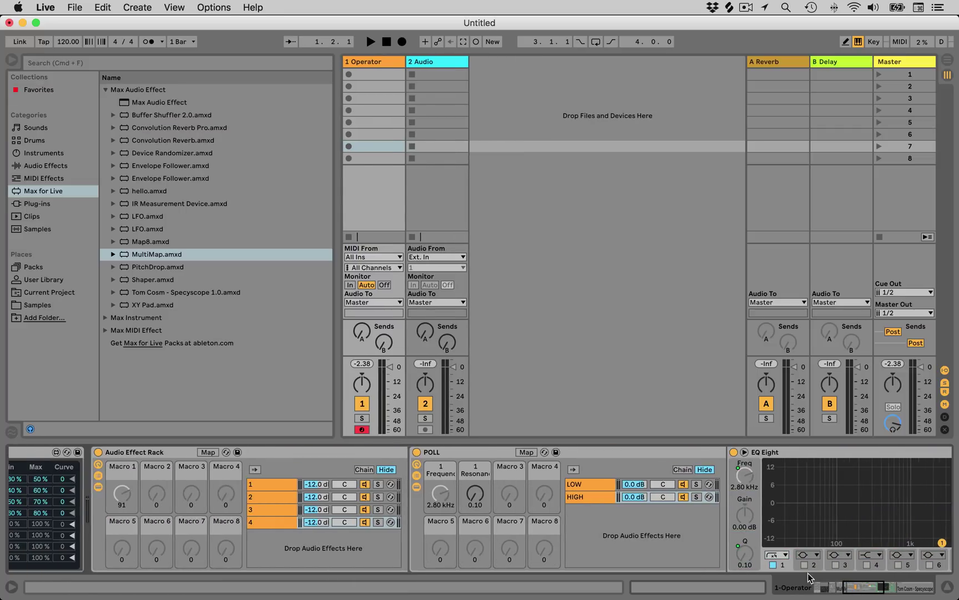
pyautogui.click(207, 452)
pyautogui.click(276, 486)
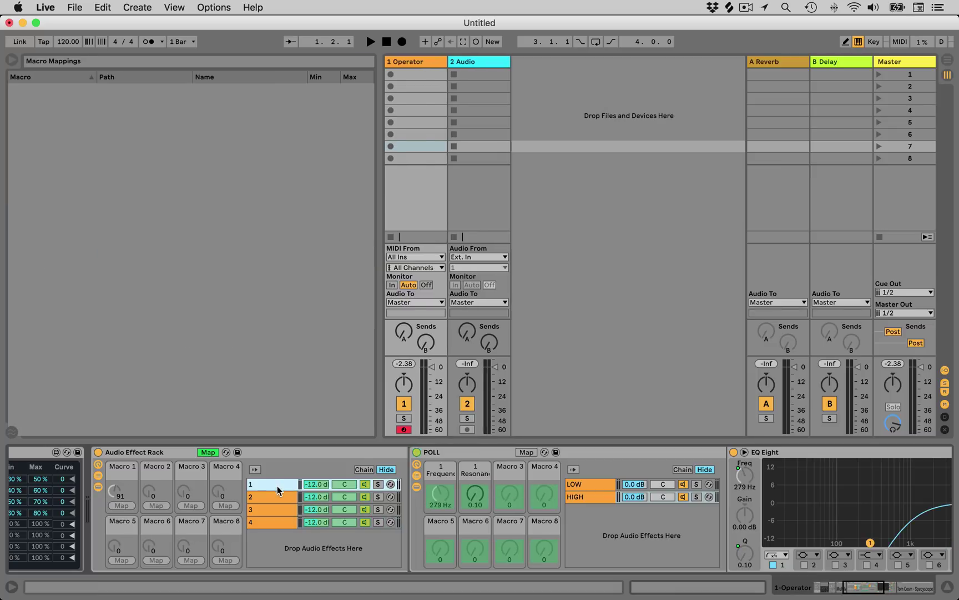
pyautogui.click(474, 493)
pyautogui.click(156, 506)
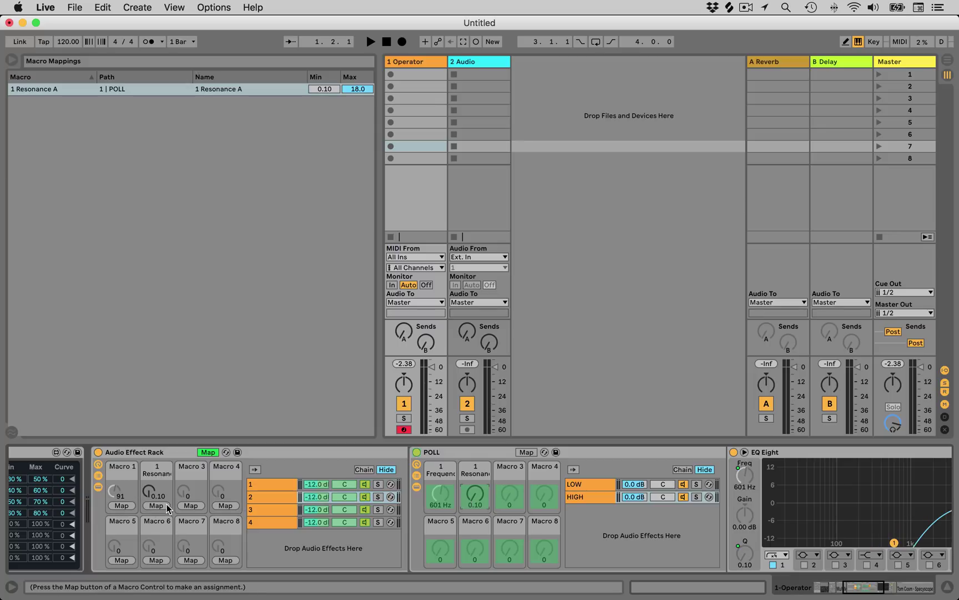
pyautogui.click(161, 505)
# - Map the resonance macro of the POLL racks in chains 3 and 4 to the outer rack's Macro 2 and finish mapping
pyautogui.click(279, 512)
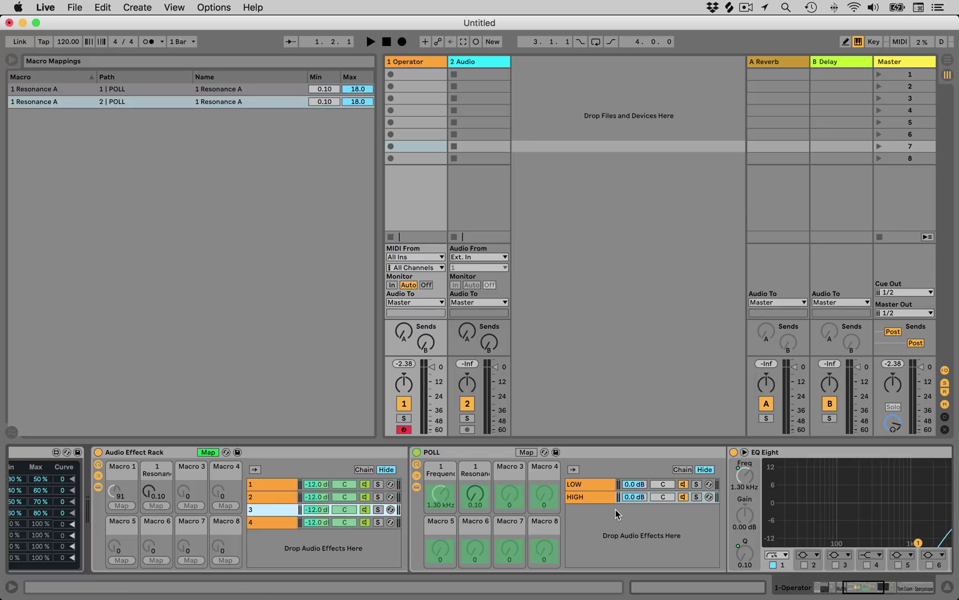
pyautogui.click(161, 507)
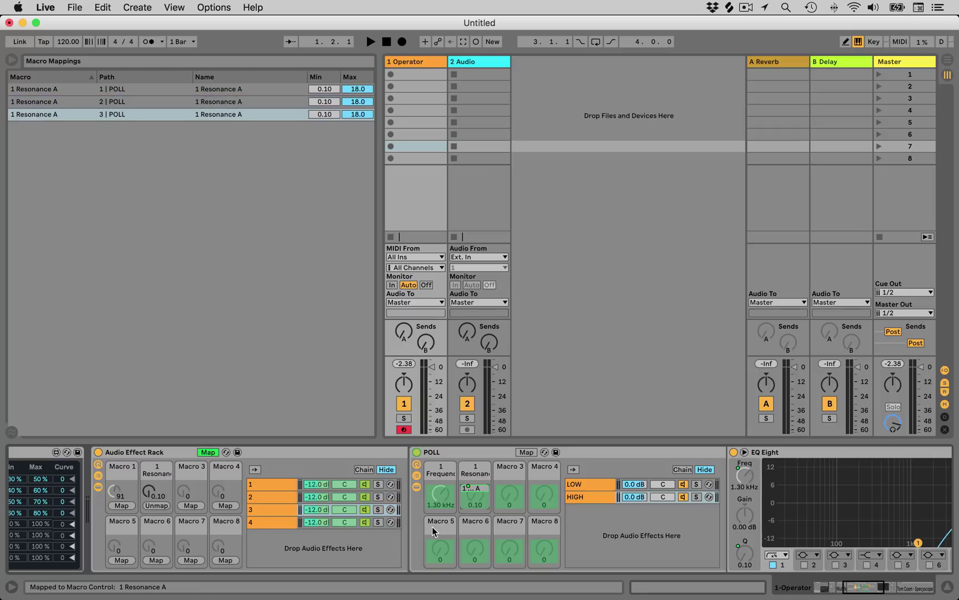
pyautogui.click(262, 523)
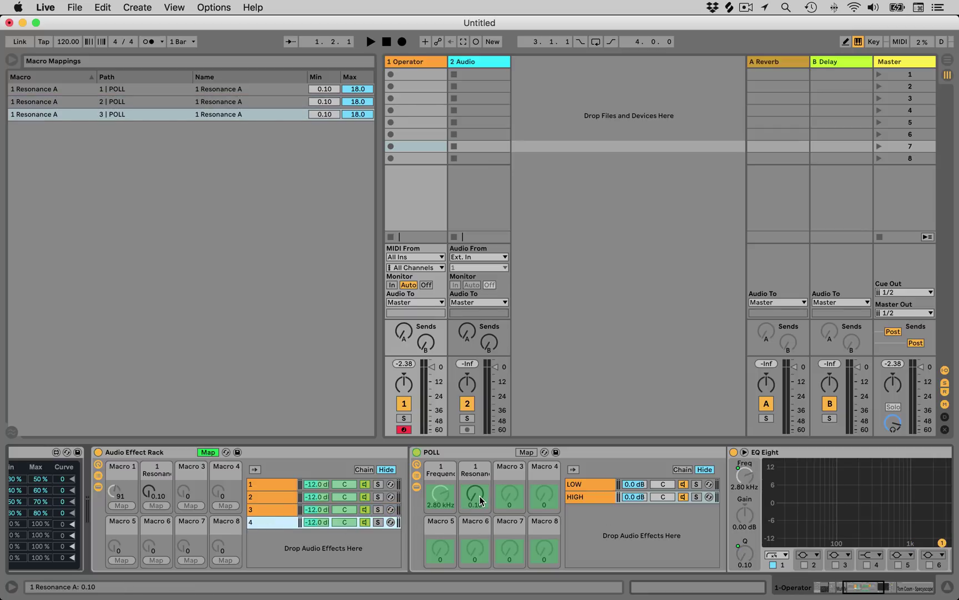
pyautogui.click(480, 495)
pyautogui.click(154, 506)
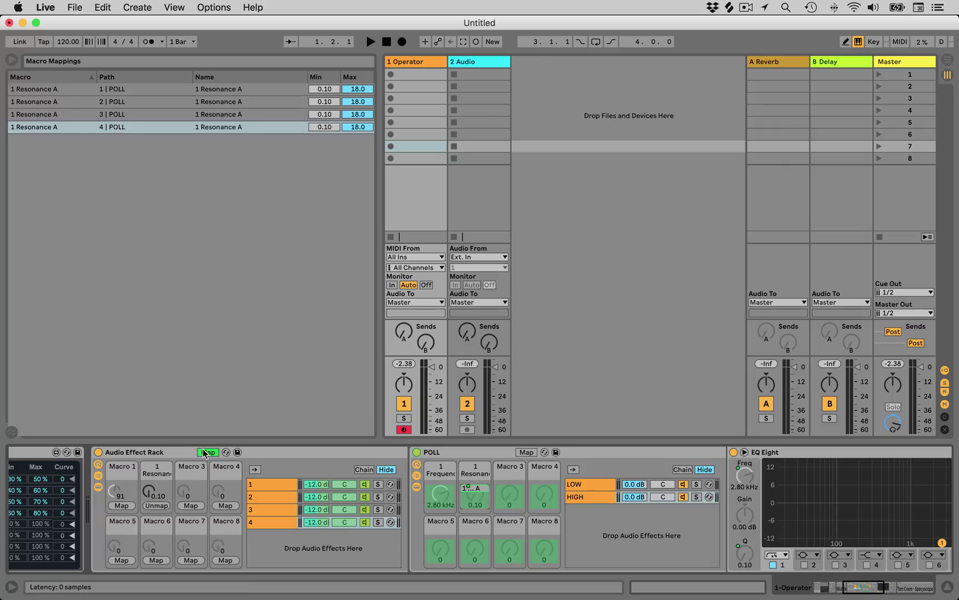
pyautogui.click(204, 451)
# - Sweep the MultiMap input and the outer rack's resonance macro, leaving them at 55 % and 1.98
pyautogui.moveTo(861, 586); pyautogui.dragTo(851, 586)
pyautogui.moveTo(380, 493); pyautogui.dragTo(380, 474)
pyautogui.moveTo(115, 514); pyautogui.dragTo(115, 510)
pyautogui.moveTo(381, 493); pyautogui.dragTo(381, 514)
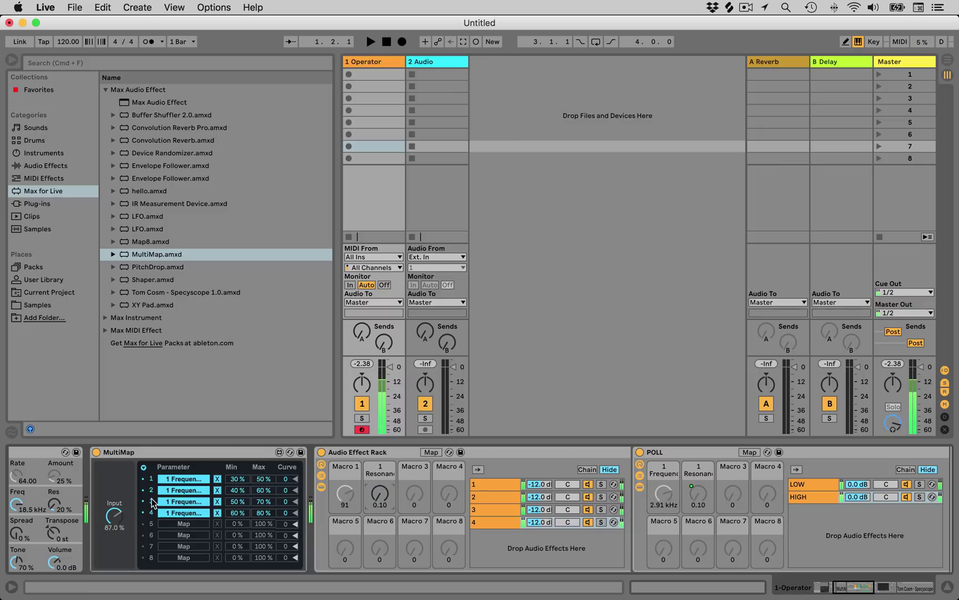
pyautogui.moveTo(126, 520); pyautogui.dragTo(126, 555)
pyautogui.moveTo(389, 495); pyautogui.dragTo(390, 478)
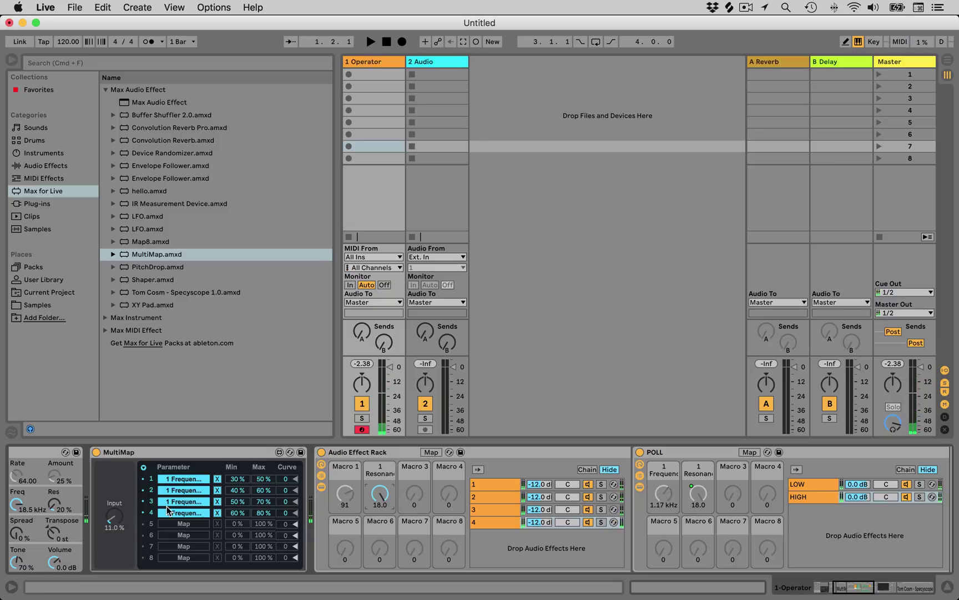
pyautogui.moveTo(115, 520); pyautogui.dragTo(115, 495)
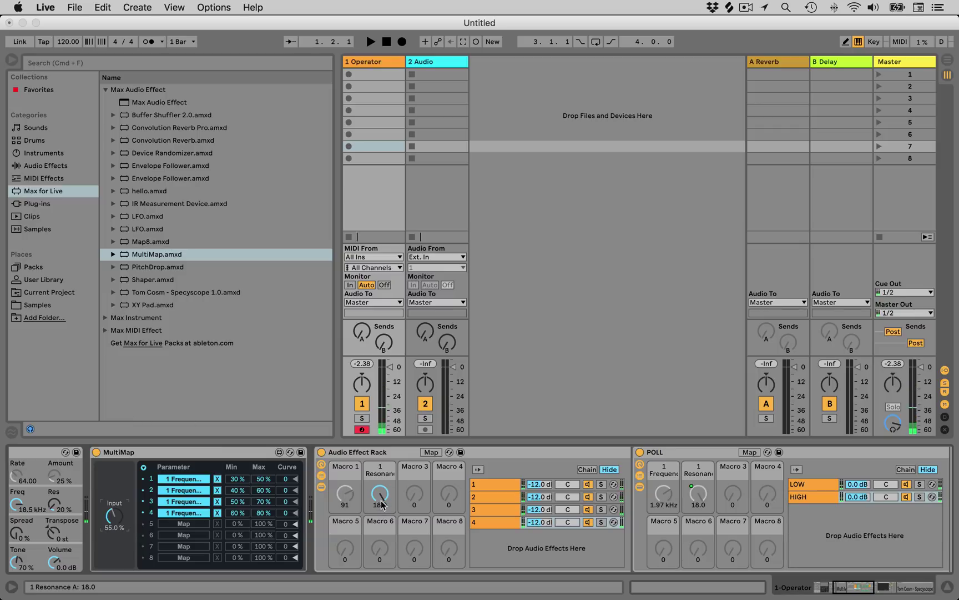
pyautogui.moveTo(383, 495); pyautogui.dragTo(383, 525)
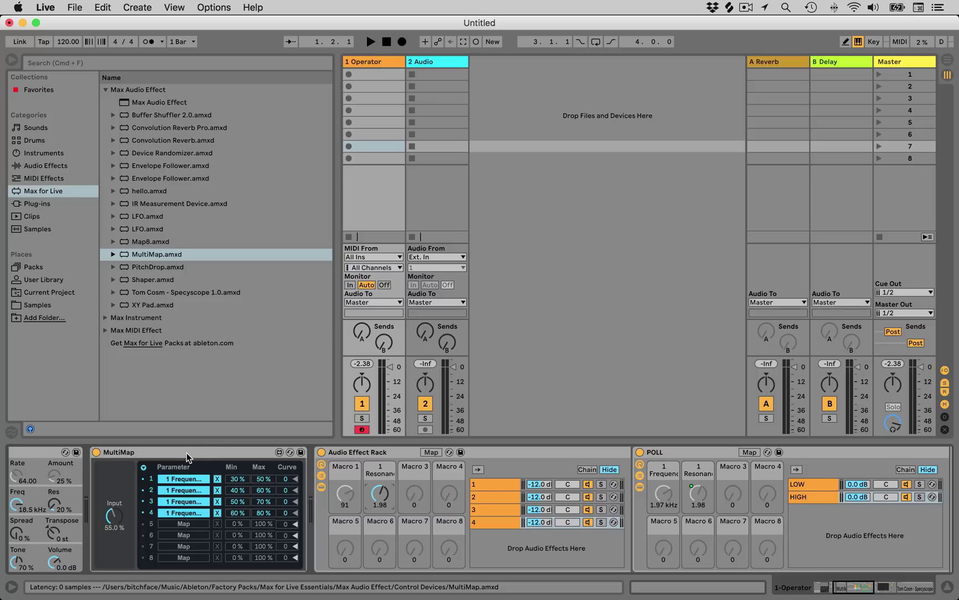
# - Add a second MultiMap device between Operator and the existing MultiMap
pyautogui.click(842, 589)
pyautogui.moveTo(842, 587); pyautogui.dragTo(841, 588)
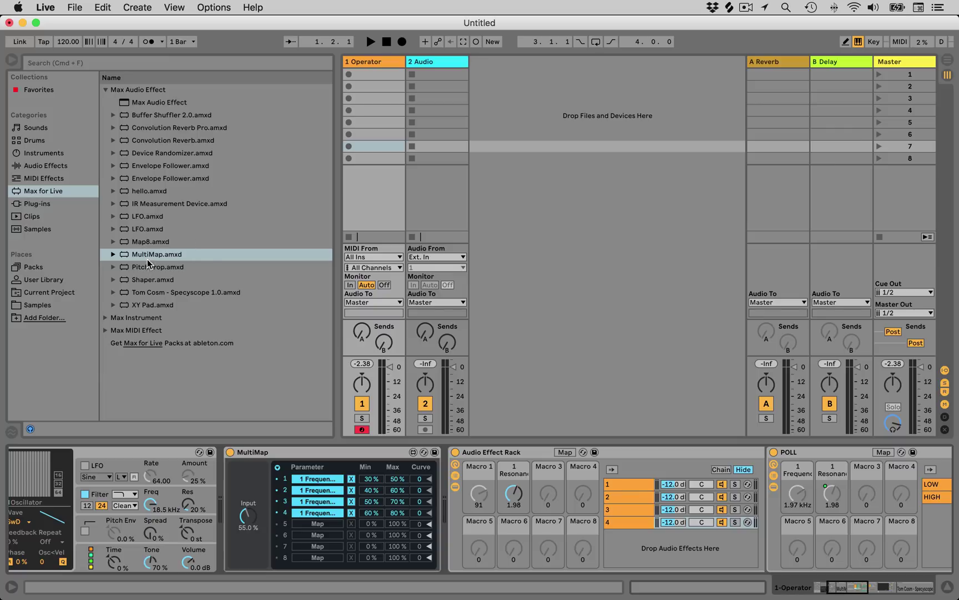
pyautogui.moveTo(148, 259)
pyautogui.mouseDown()
pyautogui.moveTo(225, 506)
pyautogui.moveTo(240, 498)
pyautogui.mouseUp()
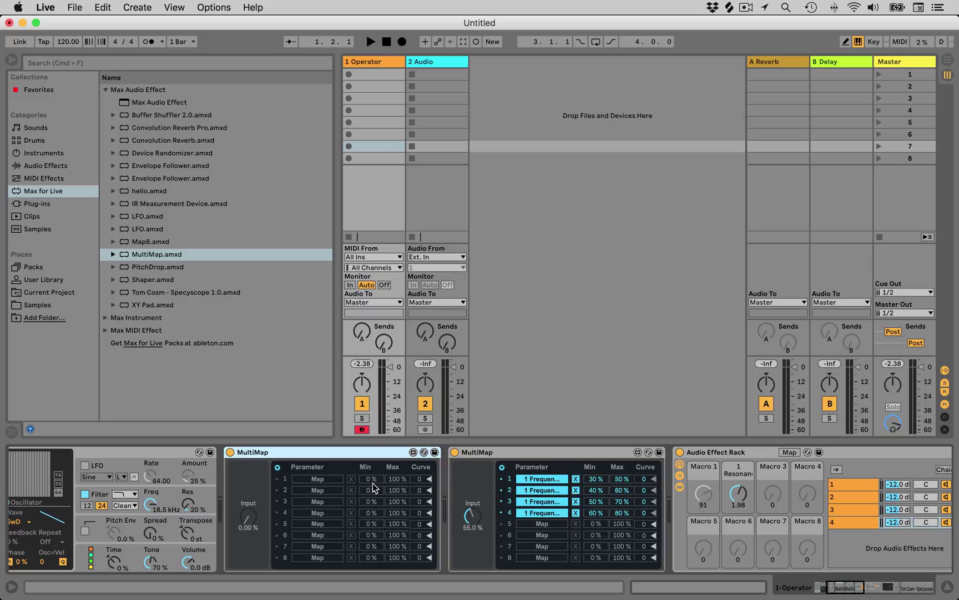
# - Map slots 1 to 4 of the new MultiMap to the Min values of slots 1 to 4 in the original MultiMap
pyautogui.click(325, 480)
pyautogui.click(596, 479)
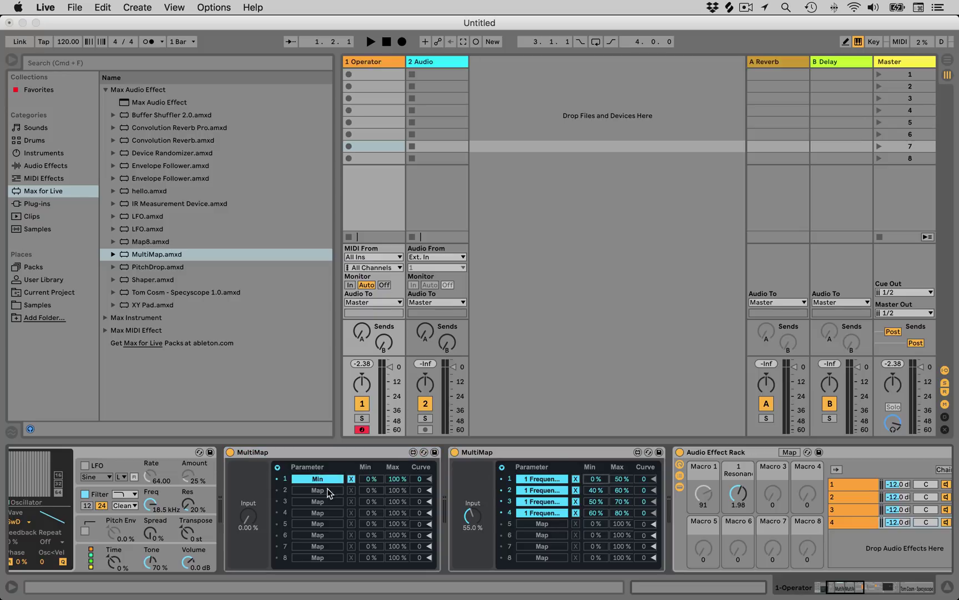
pyautogui.click(325, 490)
pyautogui.click(596, 490)
pyautogui.click(325, 501)
pyautogui.click(593, 501)
pyautogui.click(333, 512)
pyautogui.click(594, 512)
# - Map slots 5 to 8 of the new MultiMap to the Max values of slots 1 to 4 in the original MultiMap
pyautogui.click(326, 525)
pyautogui.click(621, 479)
pyautogui.click(329, 535)
pyautogui.click(622, 489)
pyautogui.click(317, 549)
pyautogui.click(622, 501)
pyautogui.click(339, 559)
pyautogui.click(623, 514)
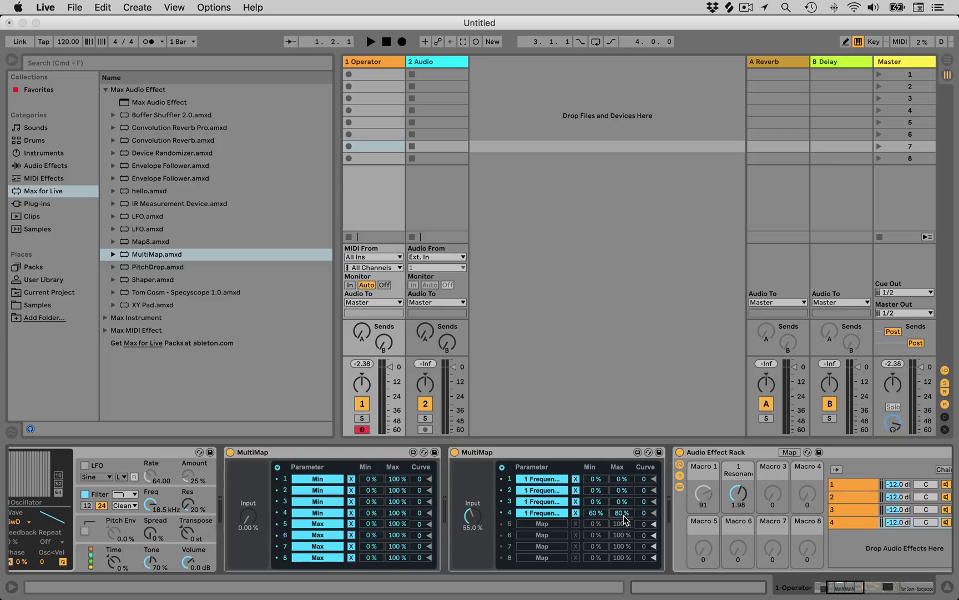
# - Set both minimum and maximum of the new MultiMap's slot 1 to 40 % and of slot 2 to 45 %
pyautogui.click(375, 481)
pyautogui.write('40')
pyautogui.press('Return')
pyautogui.write('40')
pyautogui.click(371, 491)
pyautogui.write('45')
pyautogui.click(398, 493)
pyautogui.write('45')
# - Set both minimum and maximum of the new MultiMap's slot 3 to 50 % and of slot 4 to 55 %
pyautogui.click(371, 501)
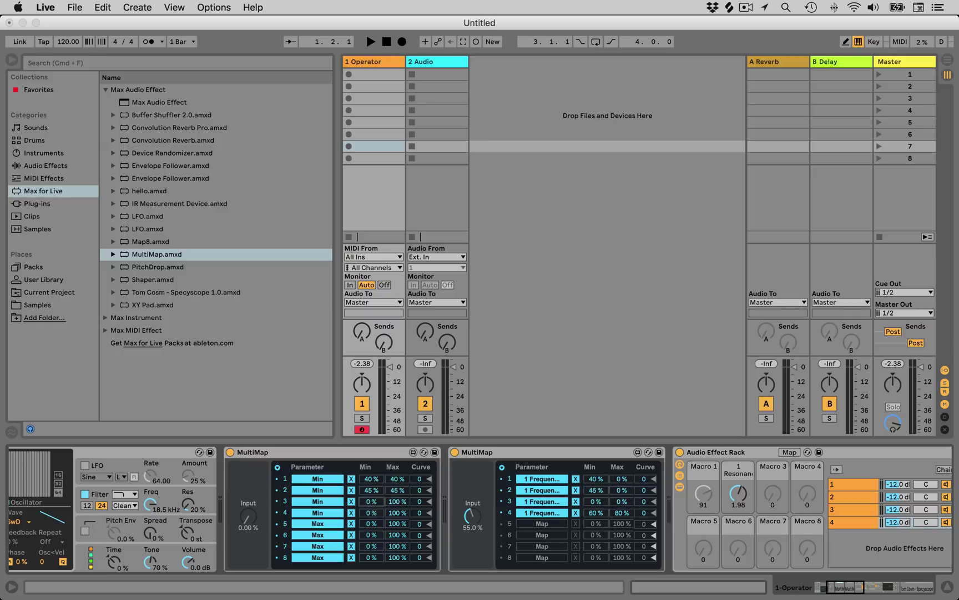
pyautogui.click(378, 502)
pyautogui.write('50')
pyautogui.press('Tab')
pyautogui.write('50')
pyautogui.press('Return')
pyautogui.click(372, 512)
pyautogui.write('55')
pyautogui.press('Tab')
pyautogui.write('55')
pyautogui.press('Return')
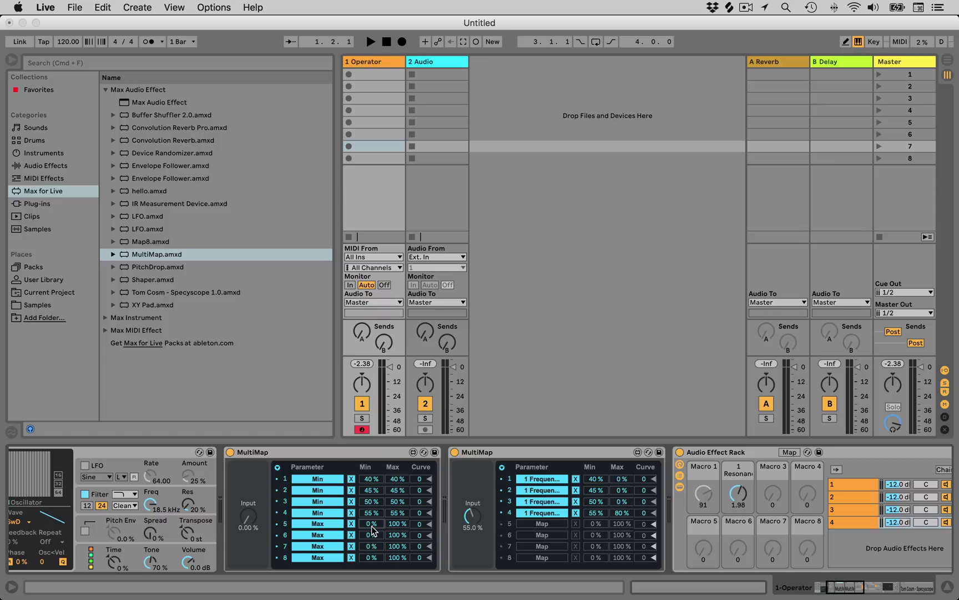
# - Set both minimum and maximum of the new MultiMap's slot 5 to 60 % and of slot 6 to 65 %
pyautogui.click(372, 525)
pyautogui.write('60')
pyautogui.press('Tab')
pyautogui.write('60')
pyautogui.press('Return')
pyautogui.click(369, 535)
pyautogui.write('65')
pyautogui.press('Tab')
pyautogui.write('65')
pyautogui.press('Return')
# - Set both minimum and maximum of the new MultiMap's slot 7 to 70 % and of slot 8 to 75 %
pyautogui.click(395, 548)
pyautogui.write('70')
pyautogui.click(373, 557)
pyautogui.write('75')
pyautogui.click(396, 558)
pyautogui.write('75')
pyautogui.press('Return')
pyautogui.moveTo(249, 517)
pyautogui.mouseDown()
pyautogui.moveTo(249, 489)
pyautogui.moveTo(249, 518)
pyautogui.mouseUp()
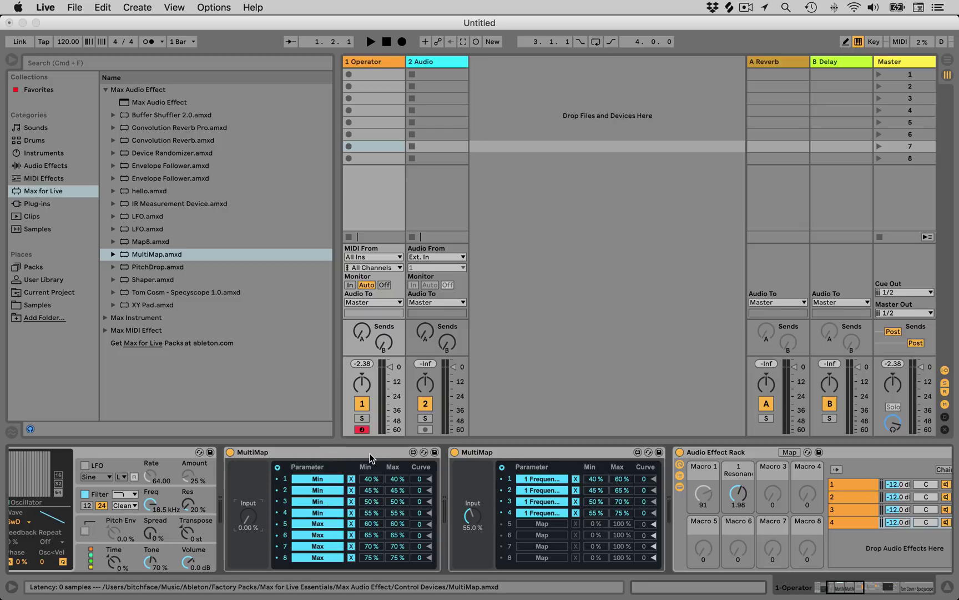
# - Fold the outer Audio Effect Rack, set the original MultiMap's input to 65 % and raise the new MultiMap's input to 127 %
pyautogui.doubleClick(512, 449)
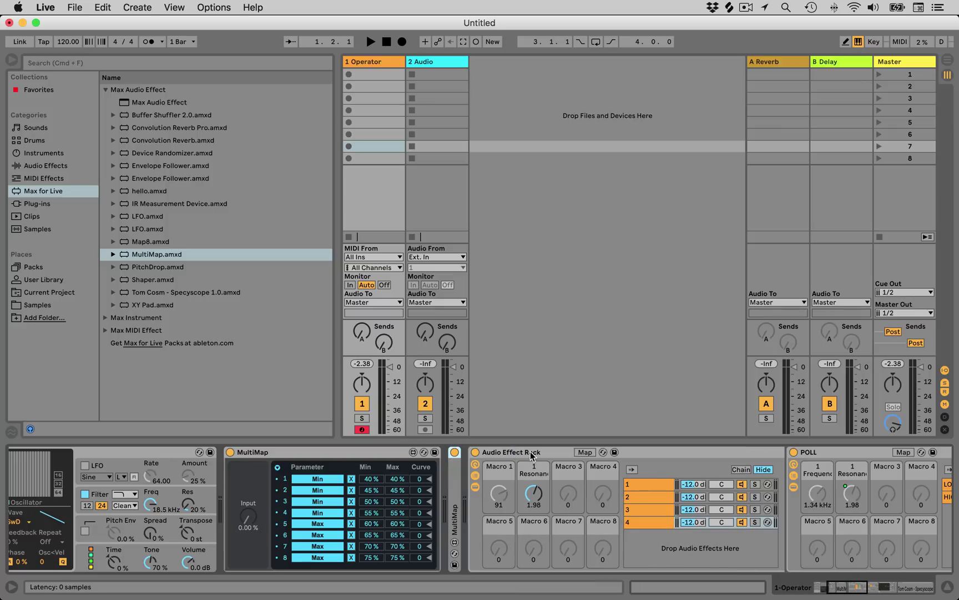
pyautogui.doubleClick(511, 448)
pyautogui.moveTo(886, 588)
pyautogui.mouseDown()
pyautogui.moveTo(864, 588)
pyautogui.moveTo(893, 588)
pyautogui.mouseUp()
pyautogui.moveTo(148, 516); pyautogui.dragTo(148, 549)
pyautogui.doubleClick(356, 502)
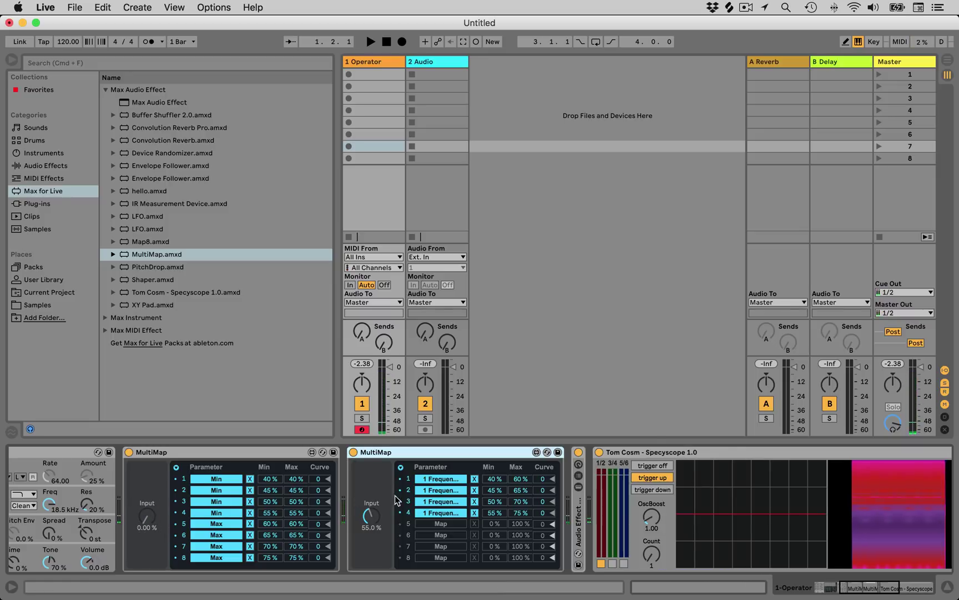
pyautogui.moveTo(375, 524); pyautogui.dragTo(376, 499)
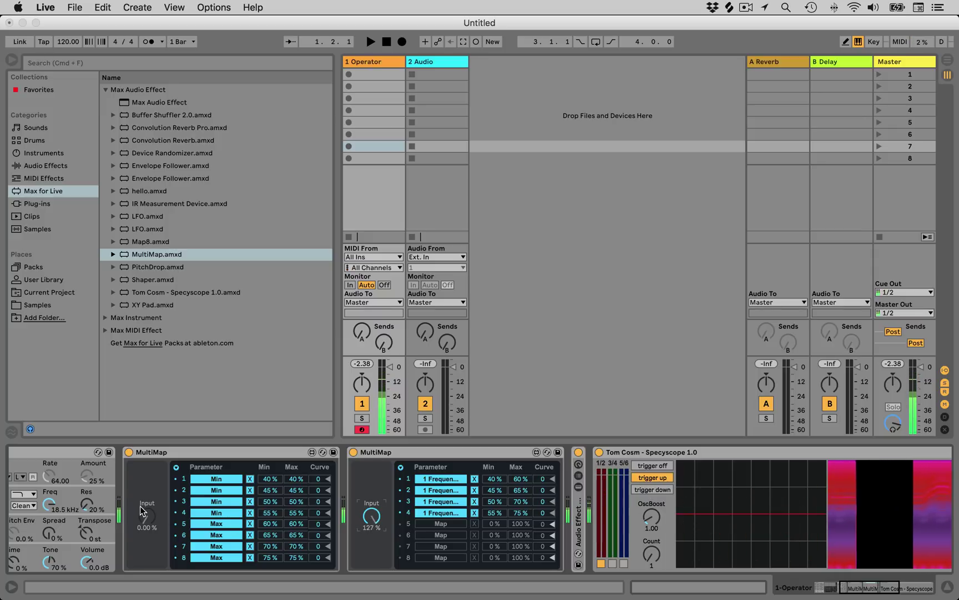
pyautogui.moveTo(148, 522); pyautogui.dragTo(148, 472)
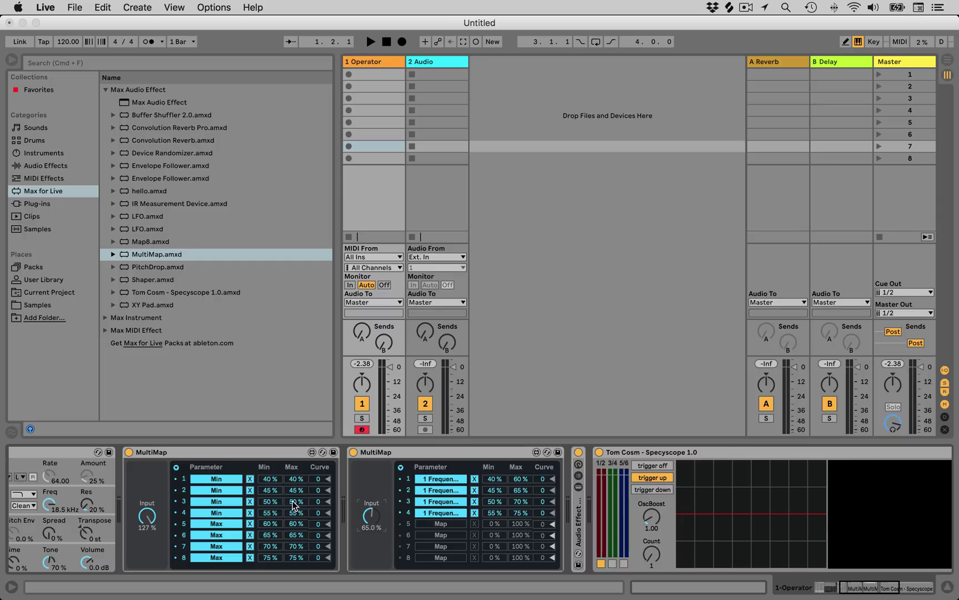
# - Set the maximums of the new MultiMap's slots 1 to 4 to 20, 35, 10 and 75 %
pyautogui.click(293, 479)
pyautogui.write('20')
pyautogui.press('Return')
pyautogui.click(296, 491)
pyautogui.write('35')
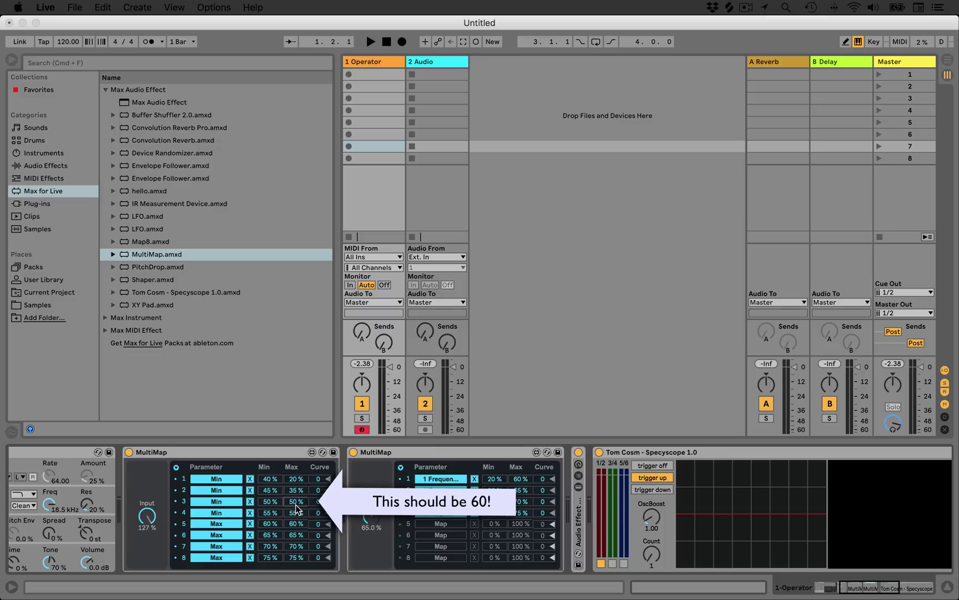
pyautogui.moveTo(296, 508); pyautogui.dragTo(301, 512)
pyautogui.write('75')
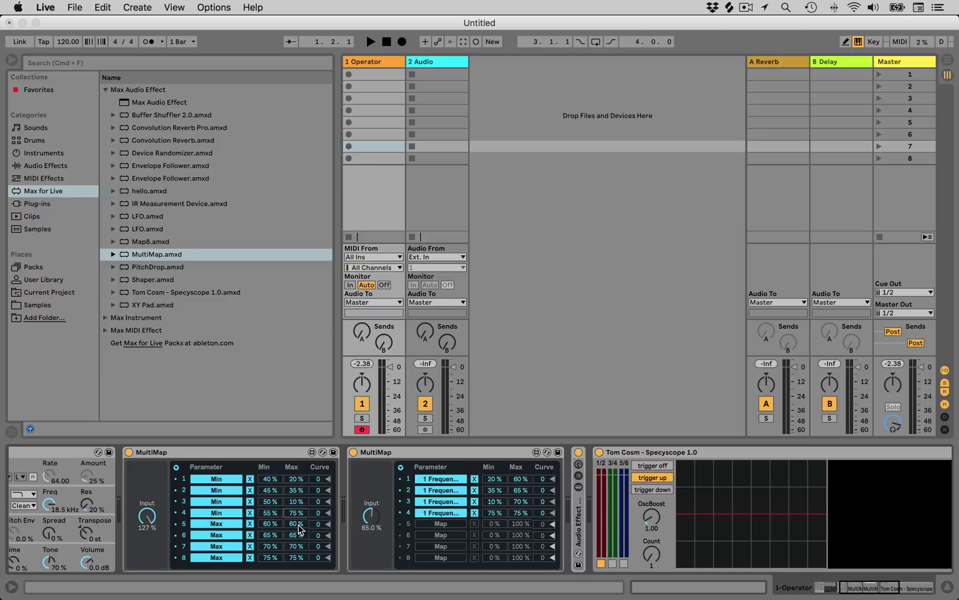
# - Set the maximums of the new MultiMap's slots 5 to 8 to 40, 55, 80 and 95 %, and lower its input to 1 %
pyautogui.write('4055')
pyautogui.press('Return')
pyautogui.click(296, 547)
pyautogui.click(298, 558)
pyautogui.moveTo(148, 523); pyautogui.dragTo(147, 578)
pyautogui.moveTo(151, 517)
pyautogui.mouseDown()
pyautogui.moveTo(151, 463)
pyautogui.moveTo(151, 517)
pyautogui.mouseUp()
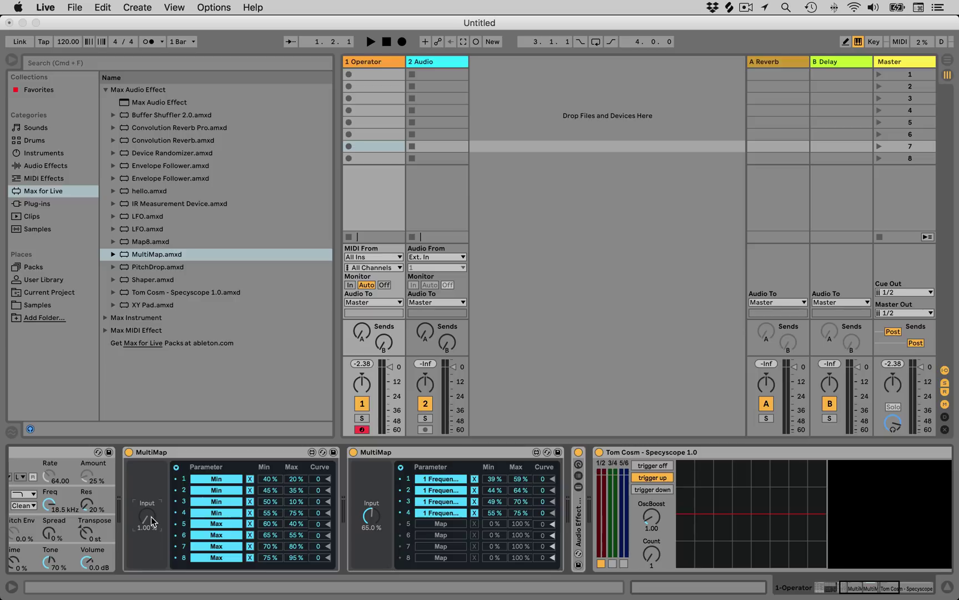
# - Group Operator, both MultiMaps and the folded Audio Effect Rack into an Instrument Rack
pyautogui.doubleClick(399, 453)
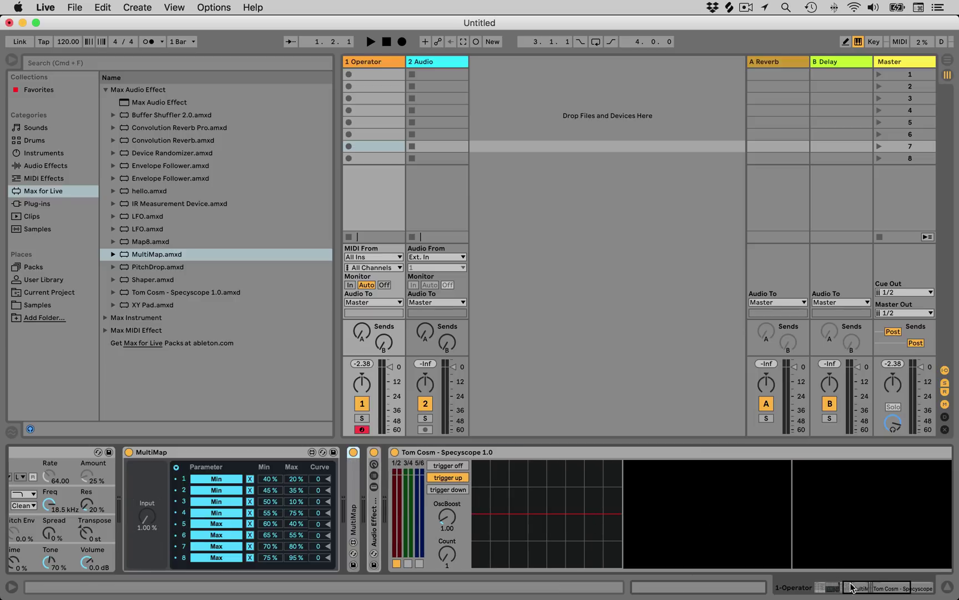
pyautogui.doubleClick(364, 521)
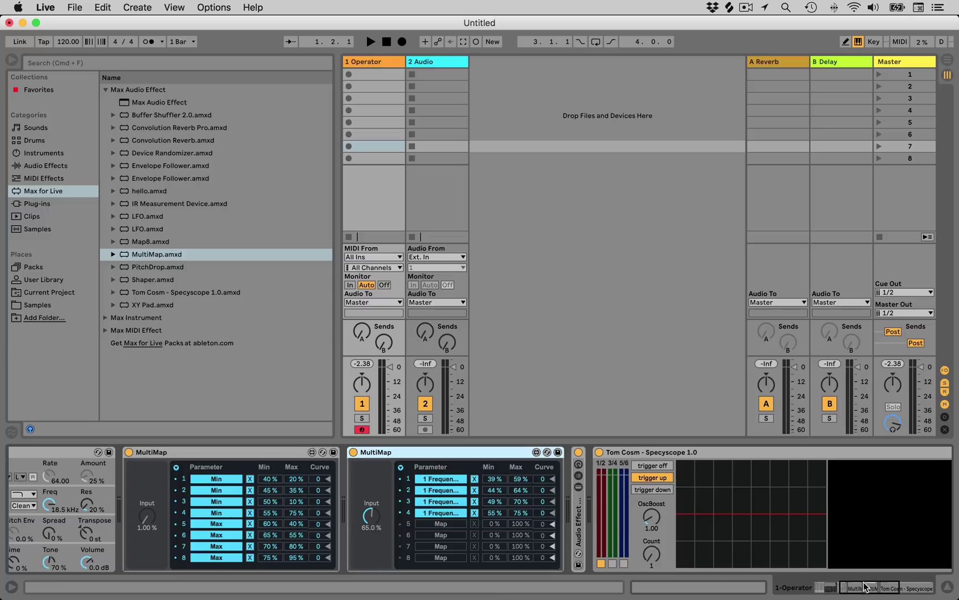
pyautogui.click(247, 450)
pyautogui.moveTo(855, 588)
pyautogui.mouseDown()
pyautogui.moveTo(887, 587)
pyautogui.moveTo(850, 589)
pyautogui.mouseUp()
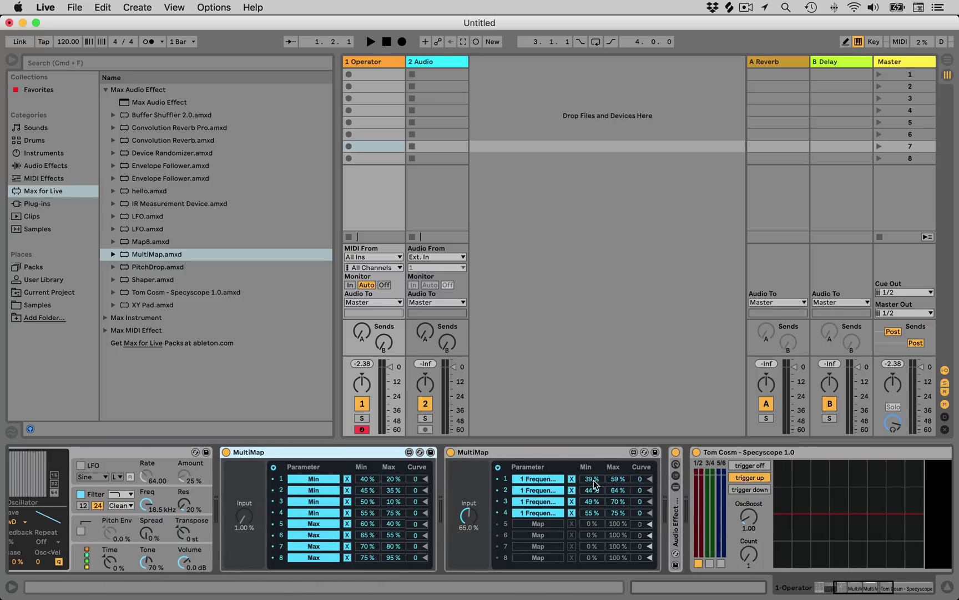
pyautogui.click(676, 511)
pyautogui.moveTo(845, 587); pyautogui.dragTo(773, 579)
pyautogui.rightClick(51, 450)
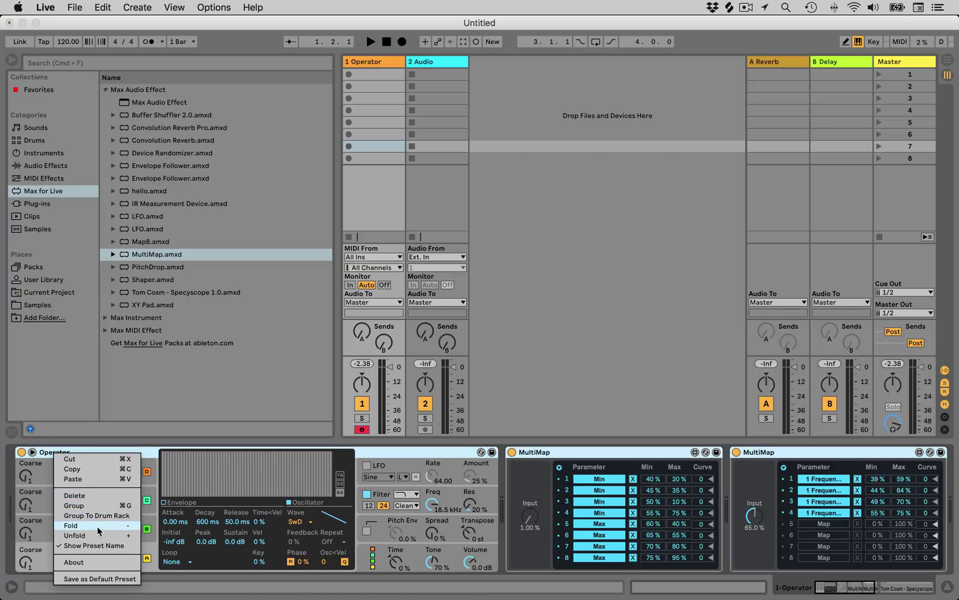
pyautogui.click(95, 507)
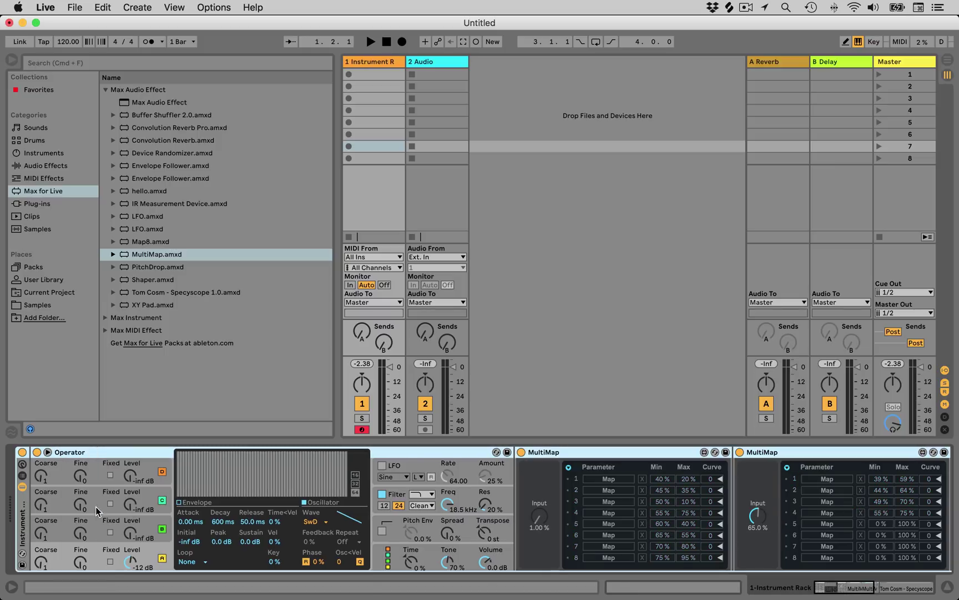
# - Show the Instrument Rack's macros and map the original MultiMap's Input to Macro 1
pyautogui.click(22, 464)
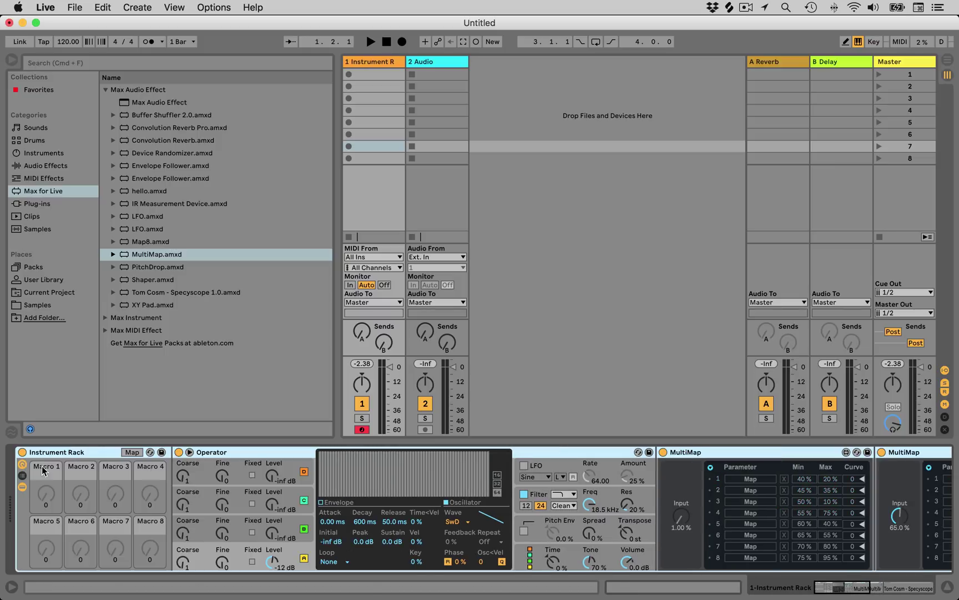
pyautogui.click(131, 452)
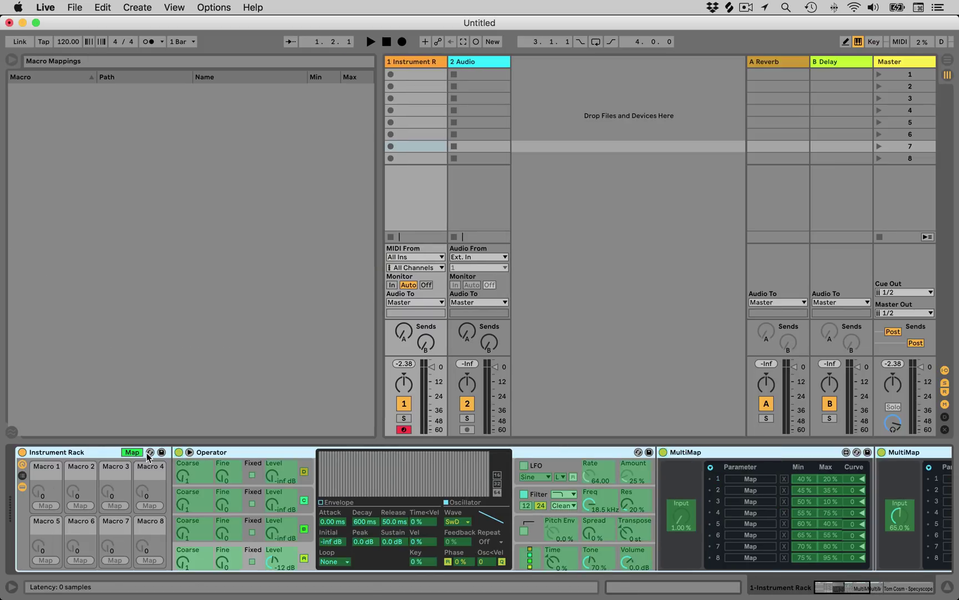
pyautogui.click(896, 522)
pyautogui.click(46, 506)
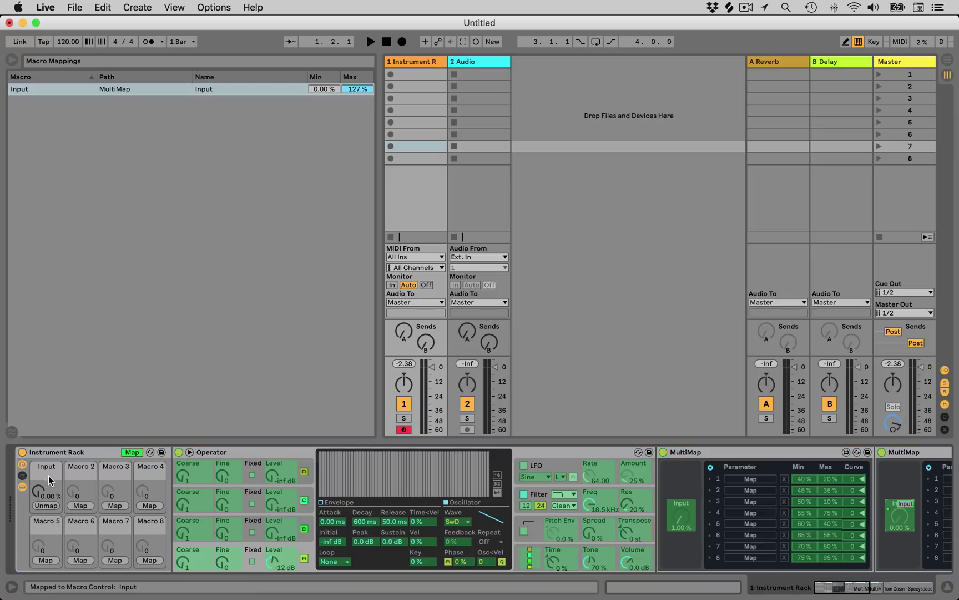
# - Rename the Instrument Rack's first macro as Frequence
pyautogui.press('super+r')
pyautogui.write('FREQUENC')
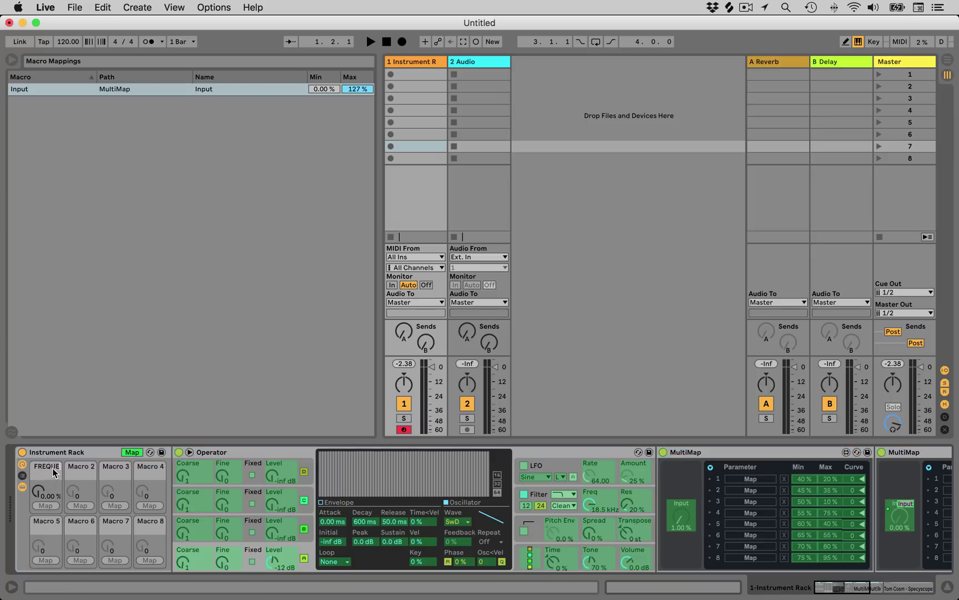
pyautogui.press('BackSpace')
pyautogui.press('BackSpace')
pyautogui.press('BackSpace')
pyautogui.press('BackSpace')
pyautogui.press('BackSpace')
pyautogui.press('BackSpace')
pyautogui.press('BackSpace')
pyautogui.press('BackSpace')
pyautogui.write('Frequence')
pyautogui.press('Return')
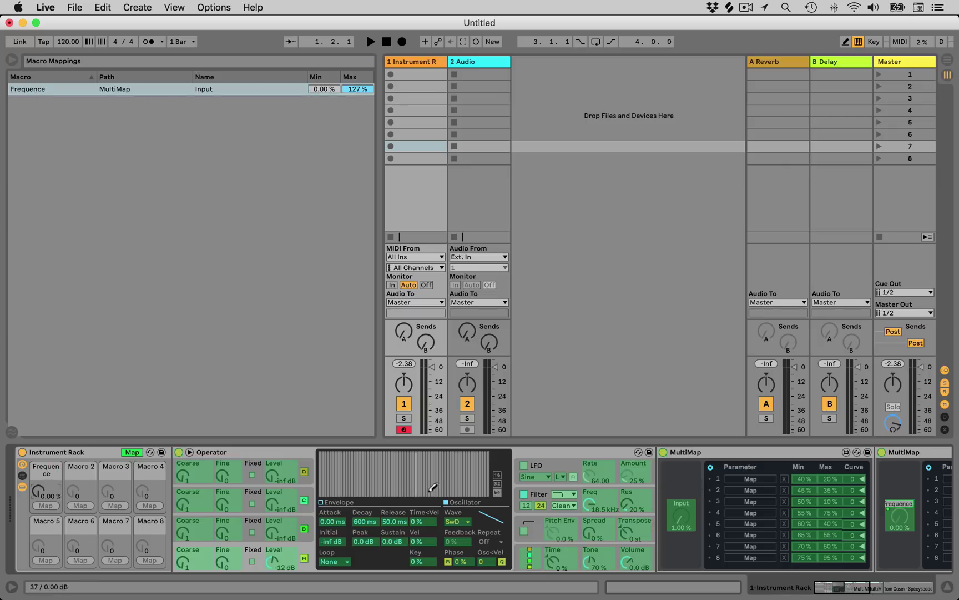
# - Map the Audio Effect Rack's 1 Resonance macro to Macro 2 of the Instrument Rack
pyautogui.moveTo(843, 584); pyautogui.dragTo(867, 584)
pyautogui.doubleClick(679, 529)
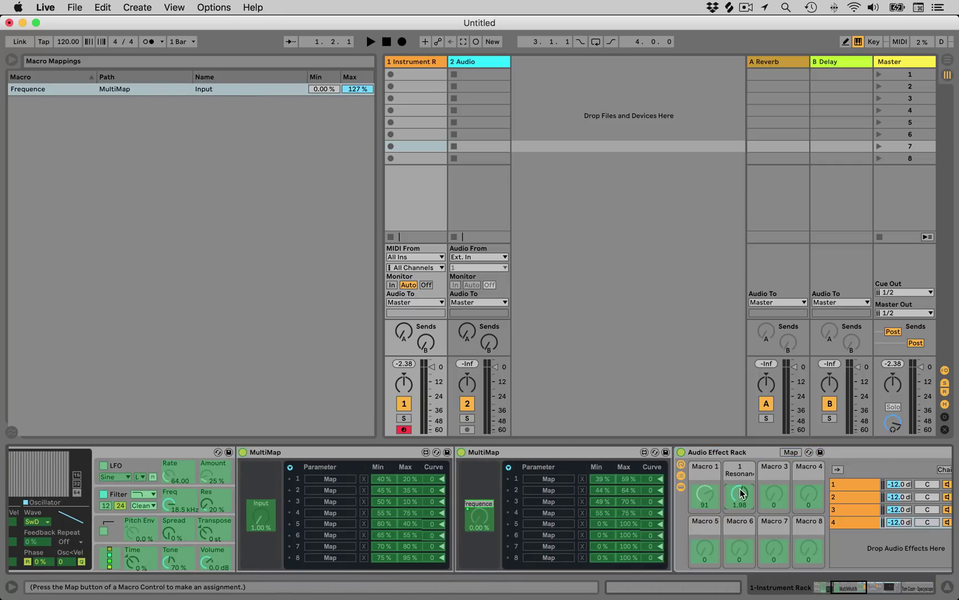
pyautogui.click(825, 594)
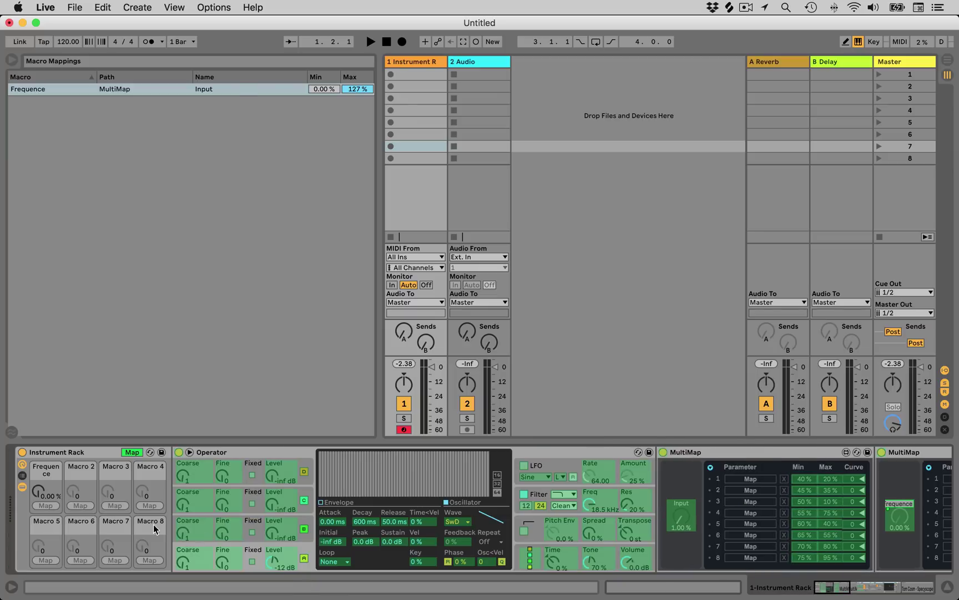
pyautogui.click(859, 590)
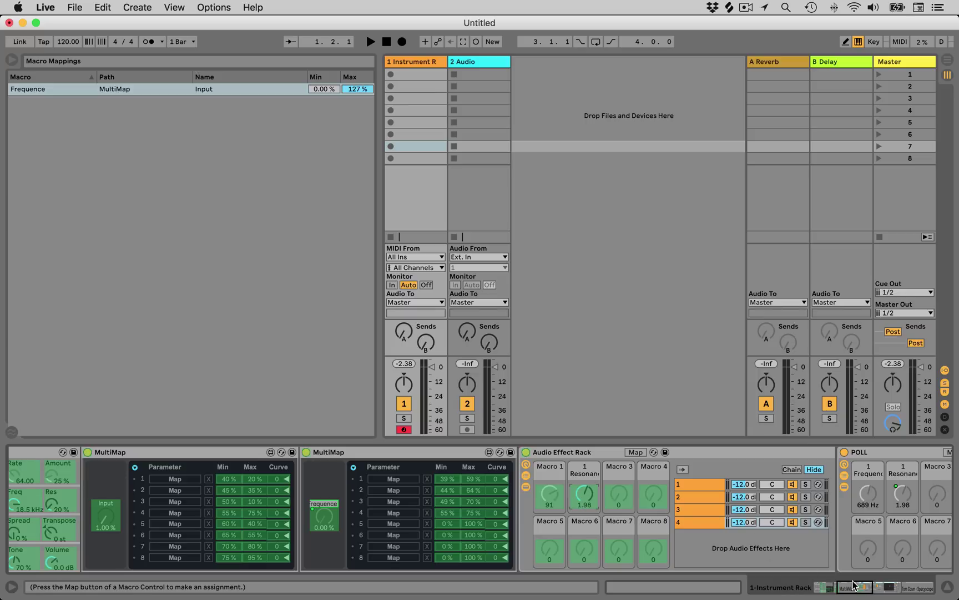
pyautogui.moveTo(863, 589); pyautogui.dragTo(761, 588)
pyautogui.click(79, 505)
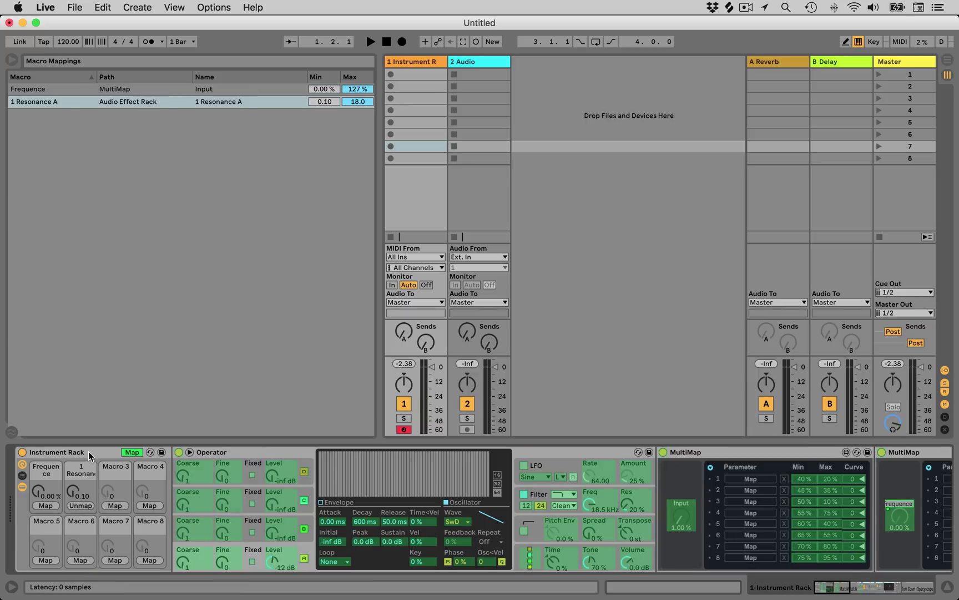
# - Rename the Instrument Rack's second macro as Res
pyautogui.press('super+r')
pyautogui.write('Res')
pyautogui.press('Return')
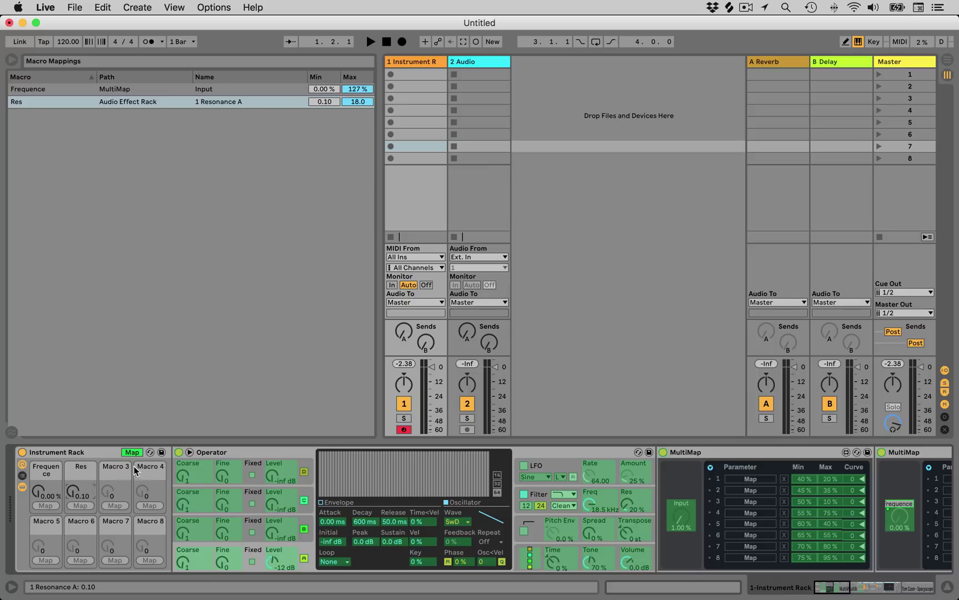
# - Map the first MultiMap's Input to Macro 3, rename that macro as Color
pyautogui.click(678, 516)
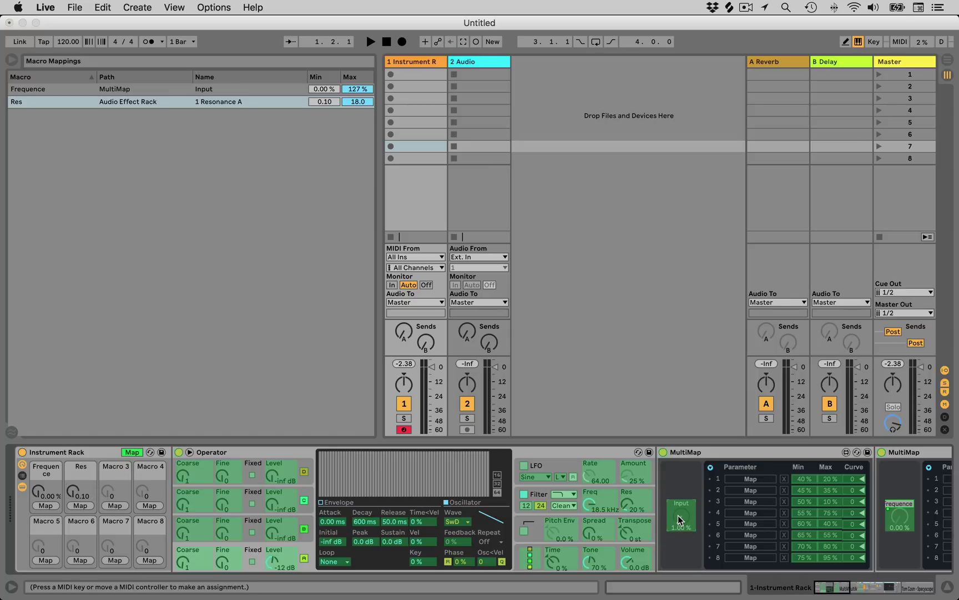
pyautogui.click(113, 505)
pyautogui.press('super+r')
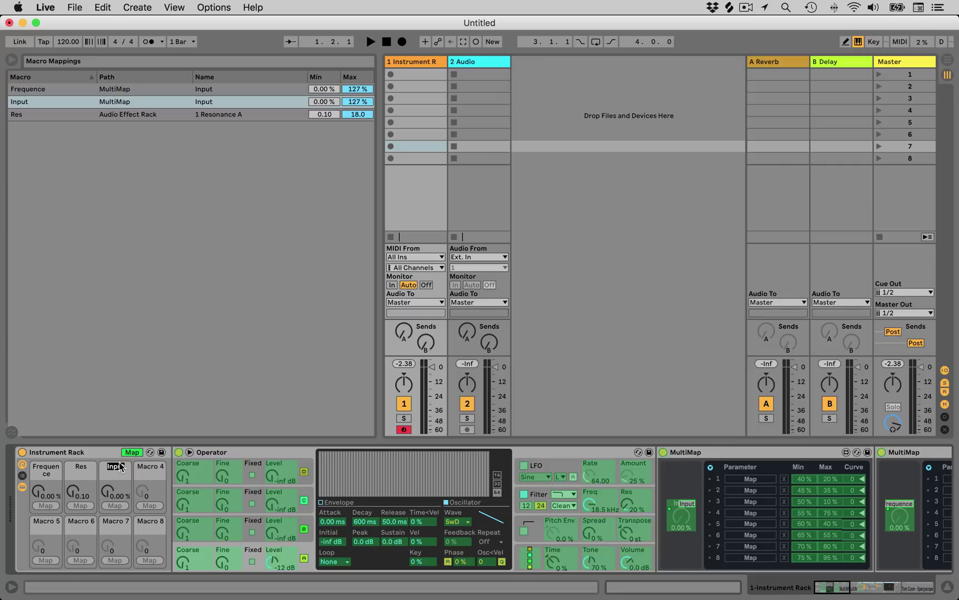
pyautogui.write('Color')
pyautogui.press('Return')
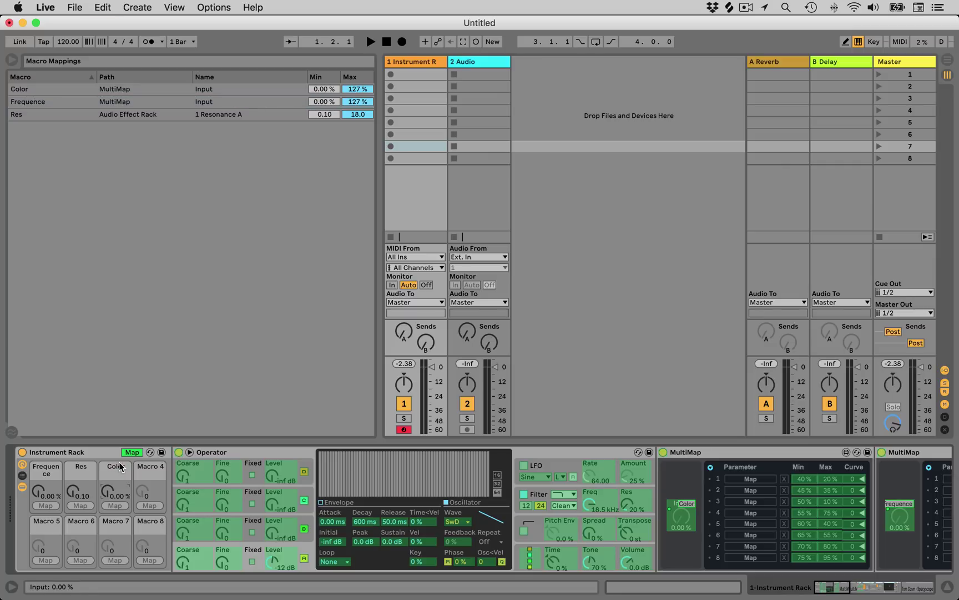
pyautogui.click(141, 453)
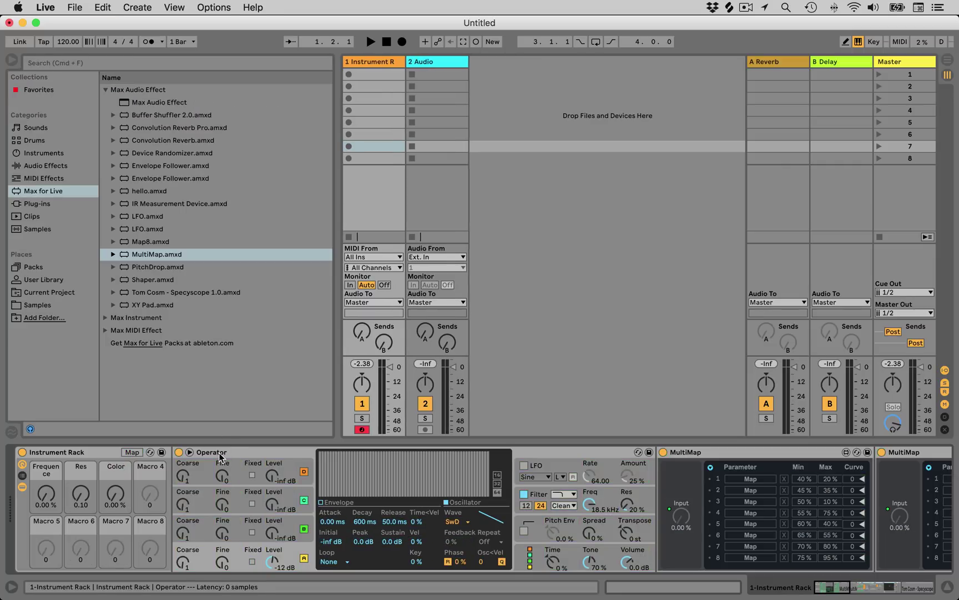
# - Fold Operator, both MultiMaps and the Audio Effect Rack inside the Instrument Rack
pyautogui.doubleClick(219, 452)
pyautogui.doubleClick(221, 452)
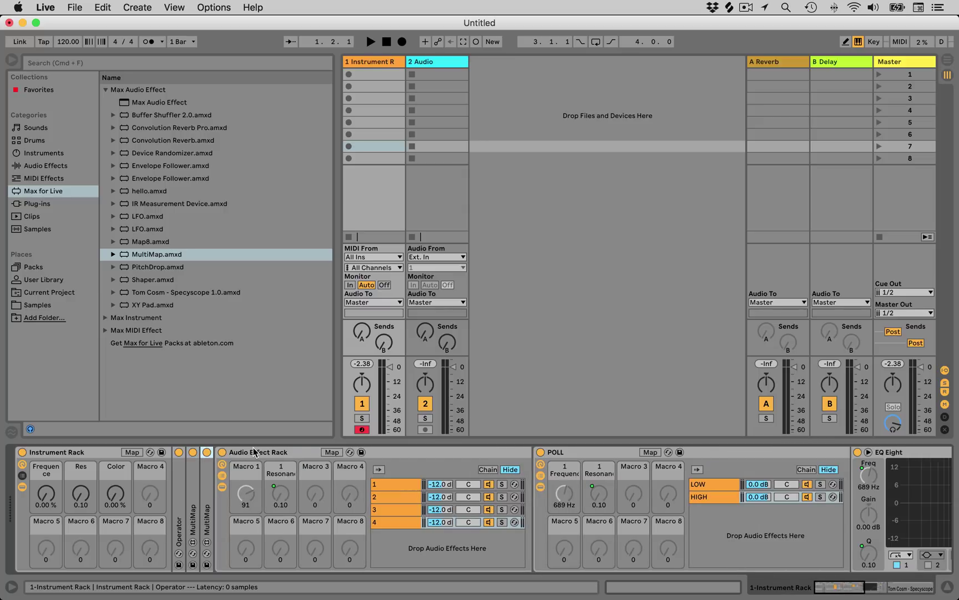
pyautogui.doubleClick(237, 452)
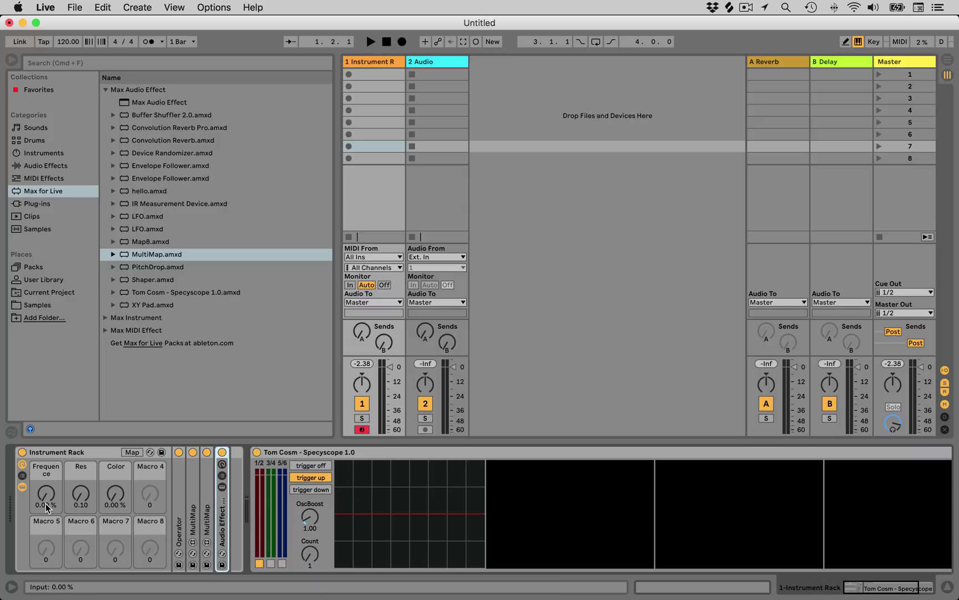
# - Play a note while raising Res to 3.37 and sweeping Frequence and Color to 121 % and 54 %
pyautogui.press('a')
pyautogui.moveTo(46, 503)
pyautogui.mouseDown()
pyautogui.moveTo(46, 455)
pyautogui.moveTo(47, 498)
pyautogui.mouseUp()
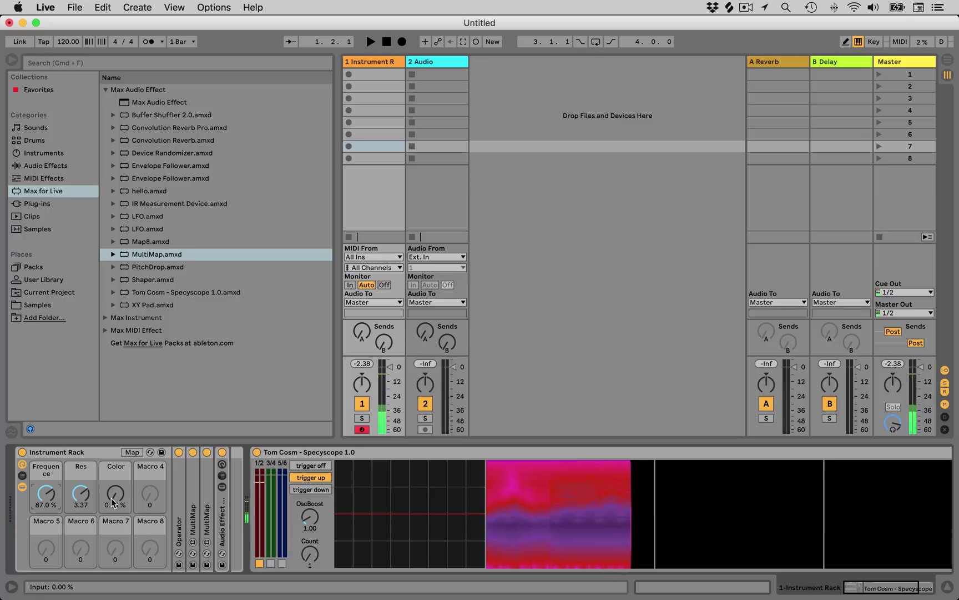
pyautogui.moveTo(112, 498); pyautogui.dragTo(112, 450)
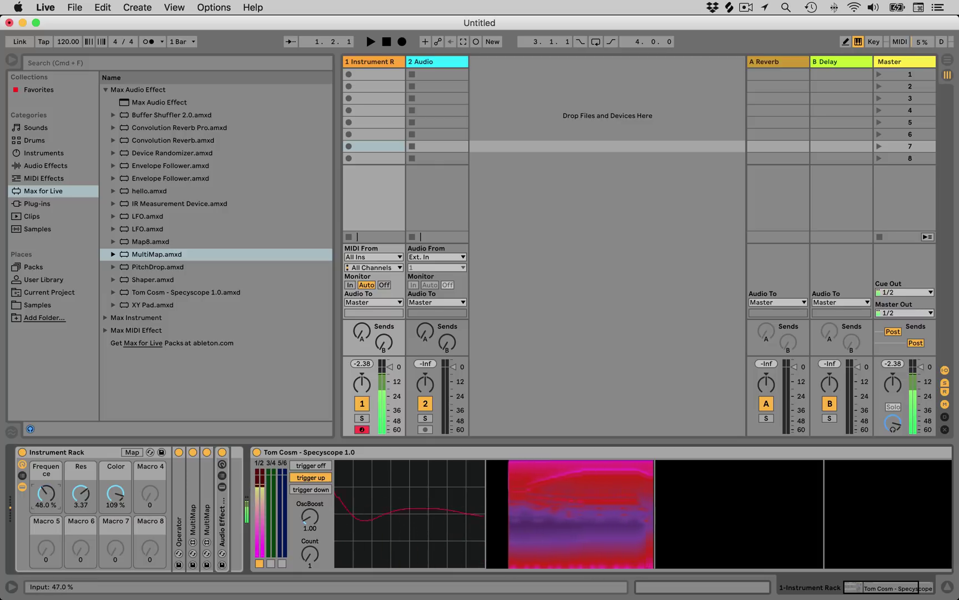
pyautogui.moveTo(54, 493); pyautogui.dragTo(54, 476)
pyautogui.moveTo(116, 493); pyautogui.dragTo(116, 517)
pyautogui.moveTo(50, 494); pyautogui.dragTo(46, 510)
# - Compare the Phaser's controls on the 2 Audio track with the Instrument Rack's macros on track 1
pyautogui.click(417, 60)
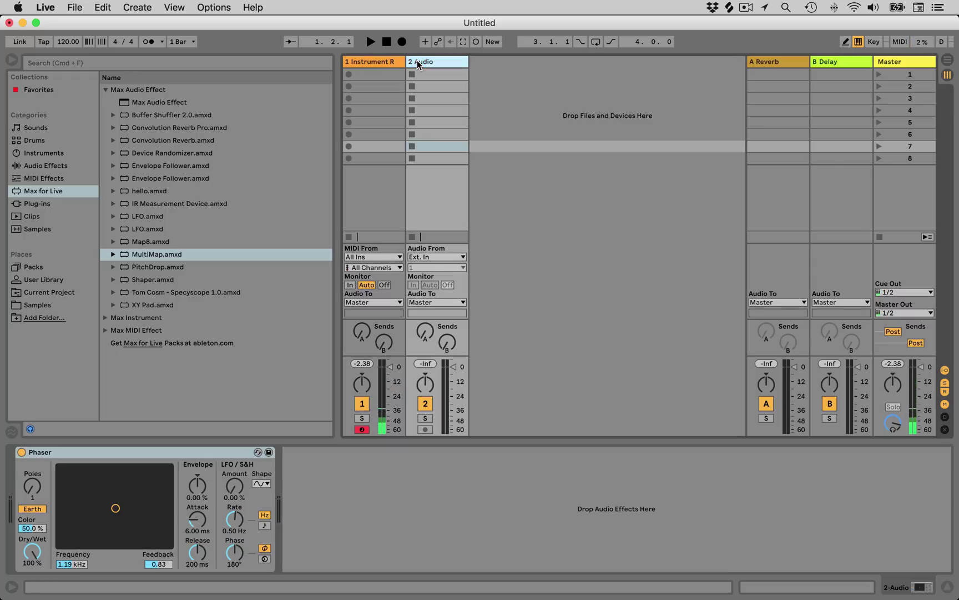
pyautogui.click(33, 529)
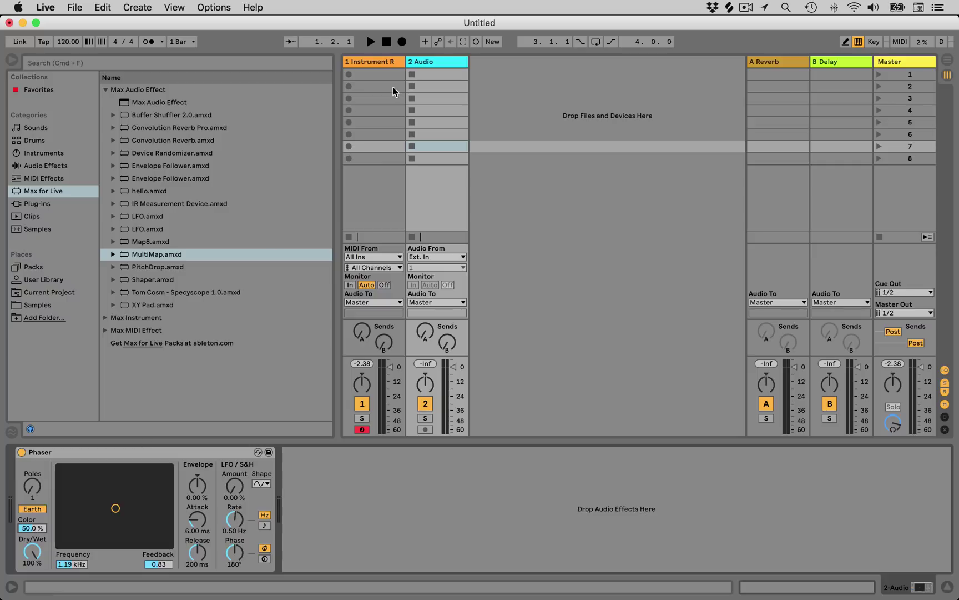
pyautogui.click(383, 63)
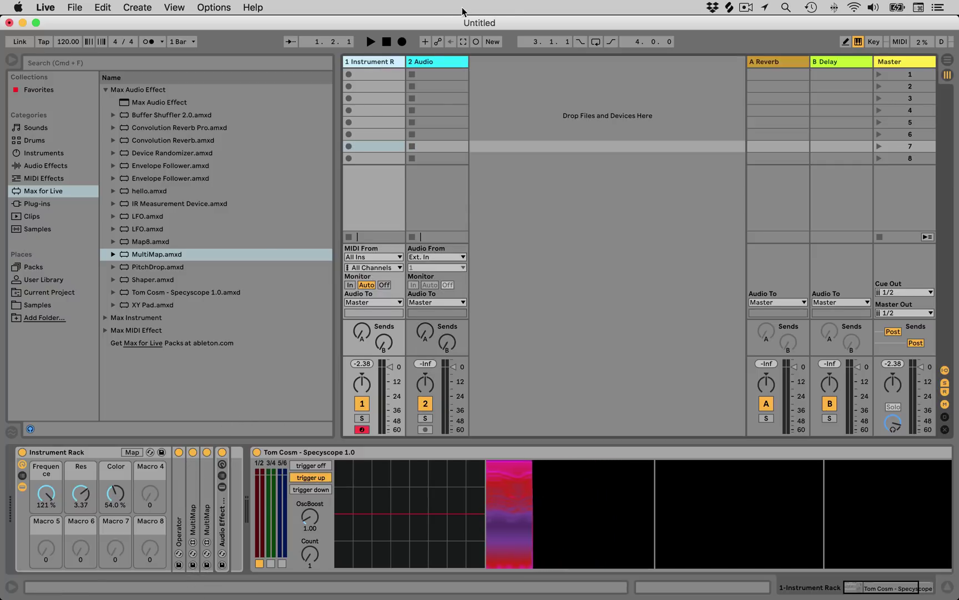
pyautogui.click(426, 63)
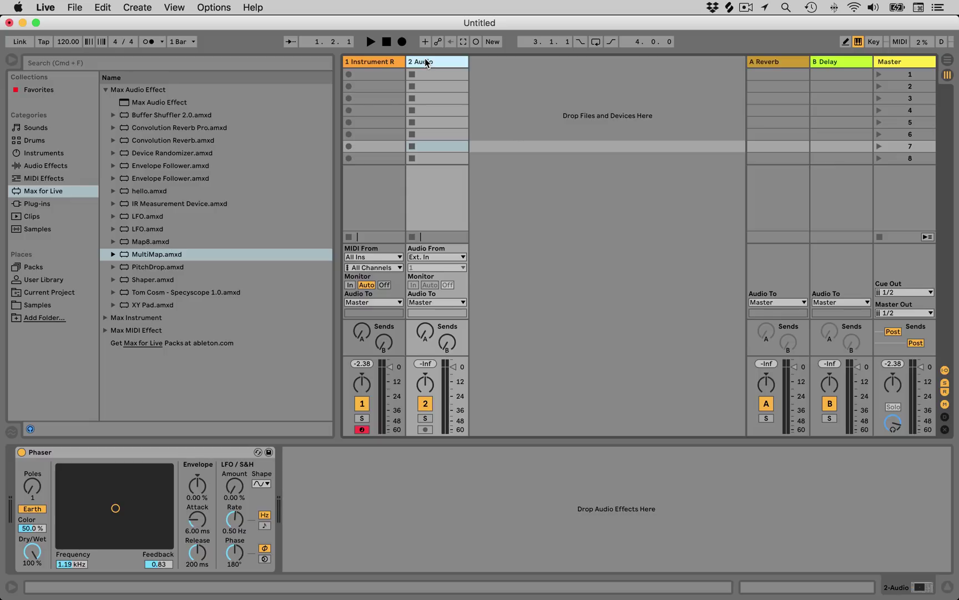
pyautogui.click(376, 65)
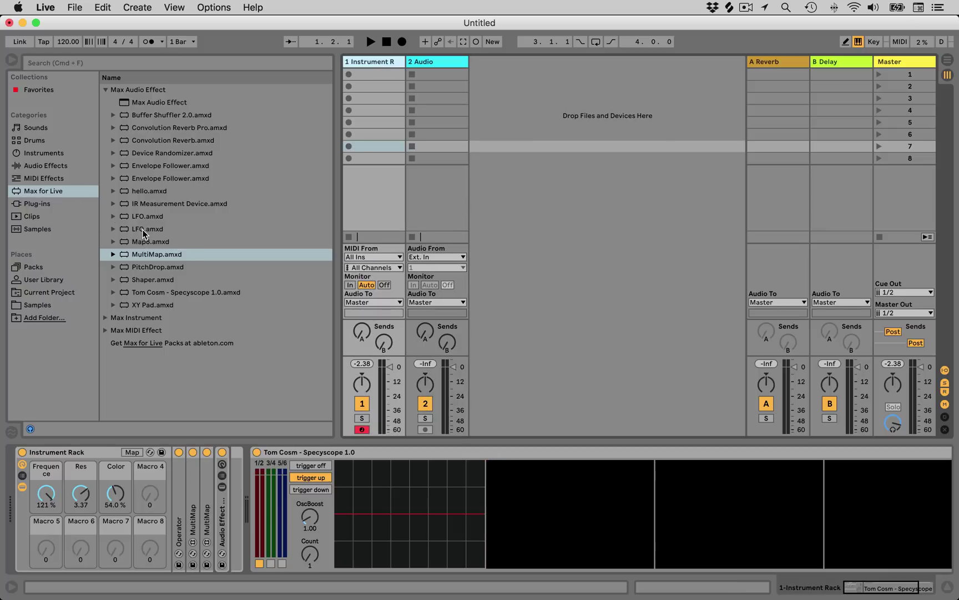
# - Insert the Max for Live LFO audio effect between Operator and the first MultiMap in the Instrument Rack
pyautogui.moveTo(142, 230); pyautogui.dragTo(192, 505)
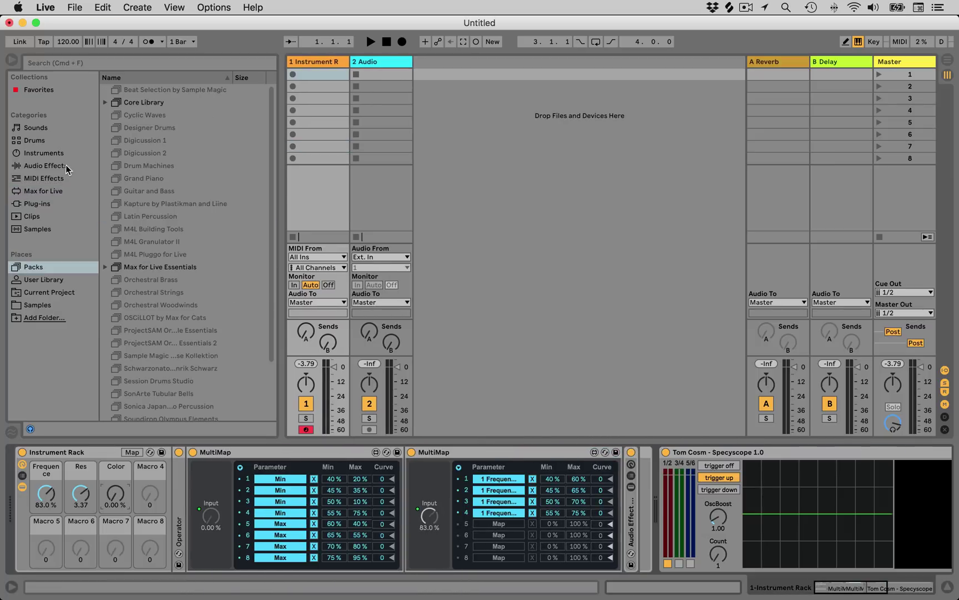
pyautogui.click(64, 166)
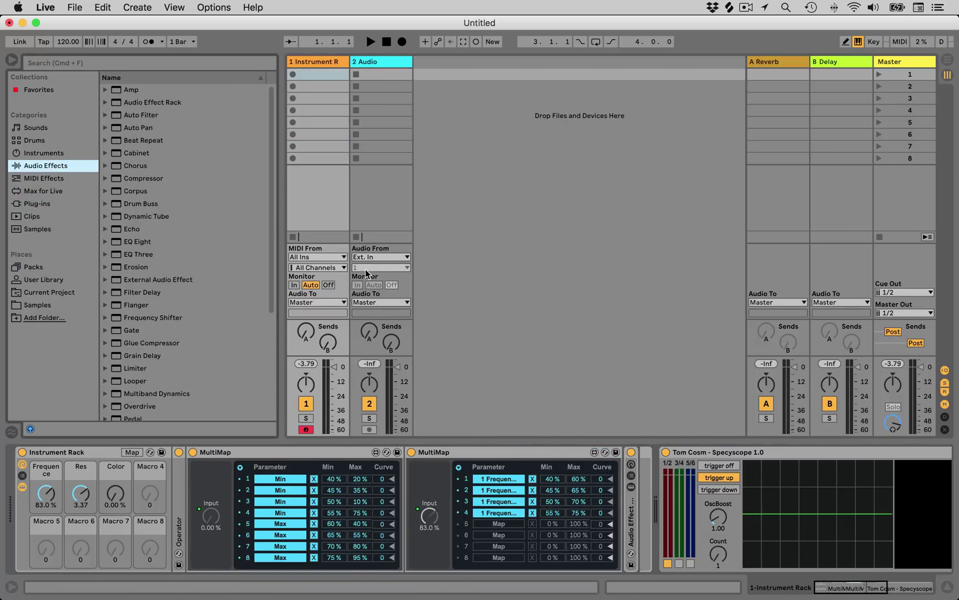
pyautogui.click(69, 154)
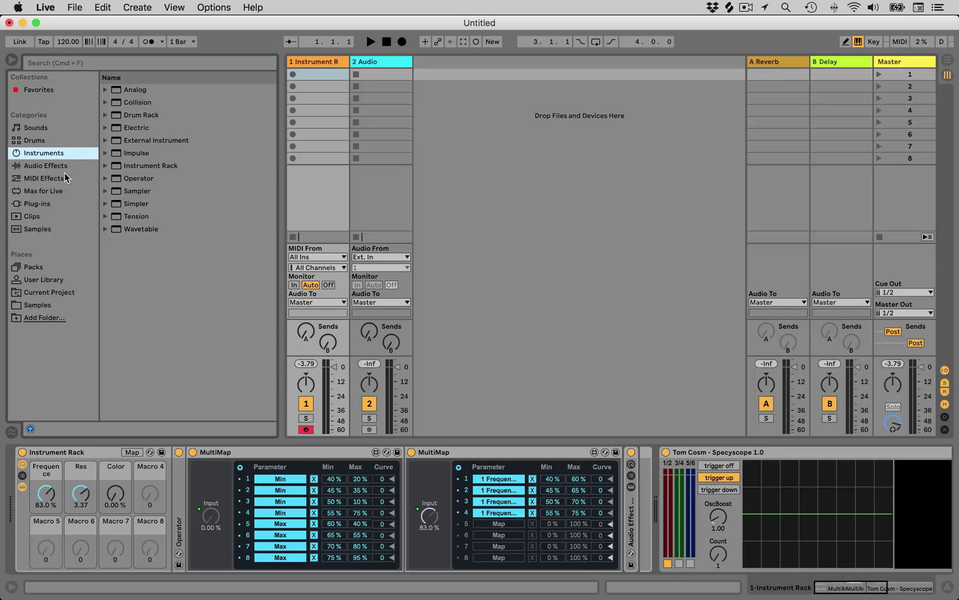
pyautogui.click(63, 178)
pyautogui.click(59, 191)
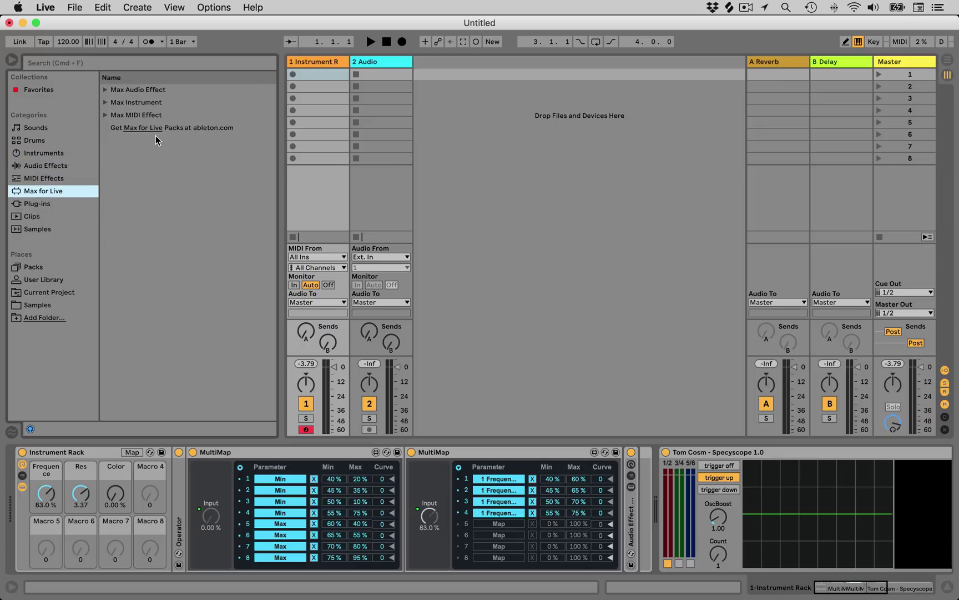
pyautogui.click(105, 89)
pyautogui.moveTo(142, 220); pyautogui.dragTo(189, 486)
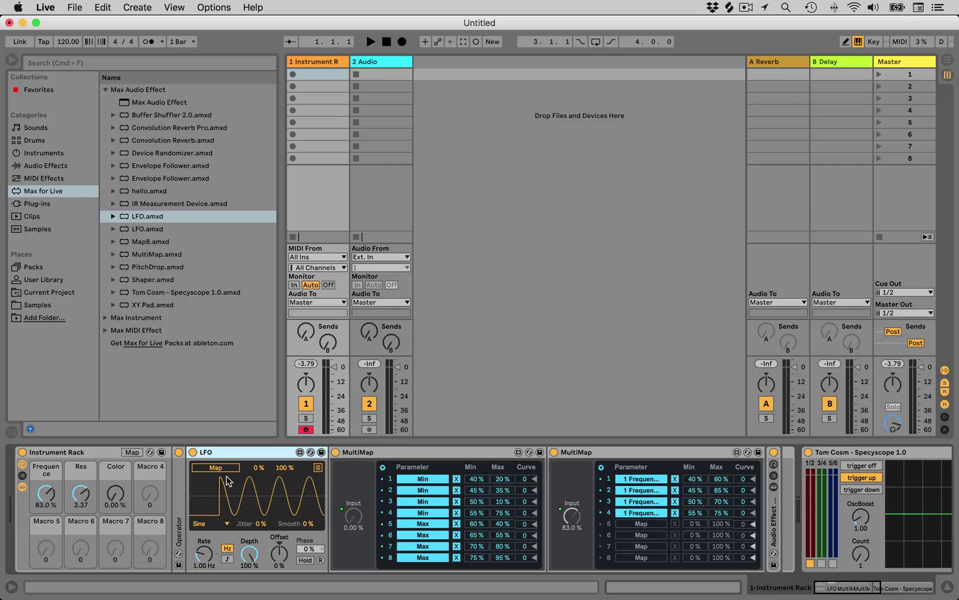
# - Assign the LFO's modulation to the Frequence macro and map the LFO's Depth to Macro 4
pyautogui.click(216, 468)
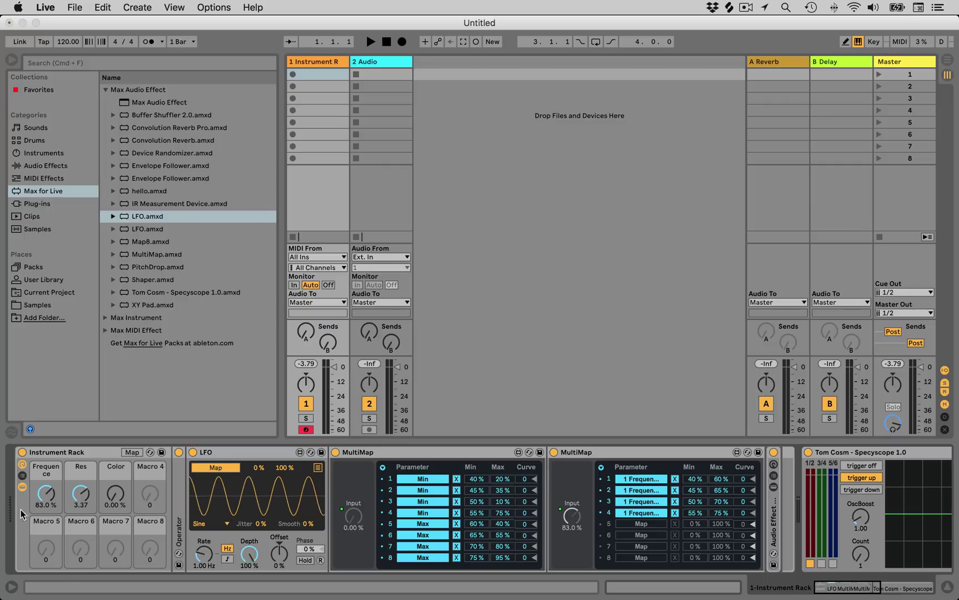
pyautogui.click(46, 492)
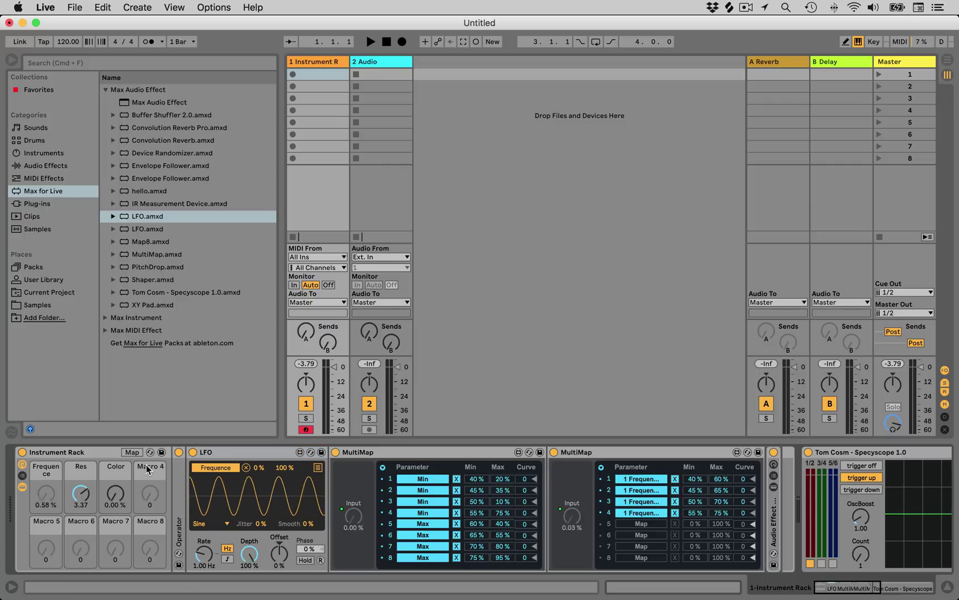
pyautogui.click(132, 452)
pyautogui.click(246, 555)
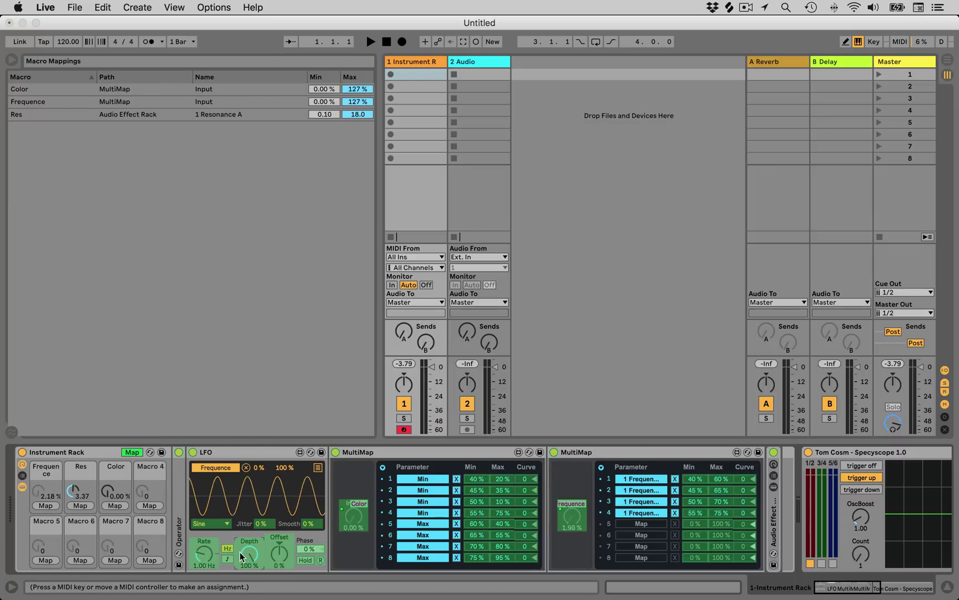
pyautogui.click(158, 502)
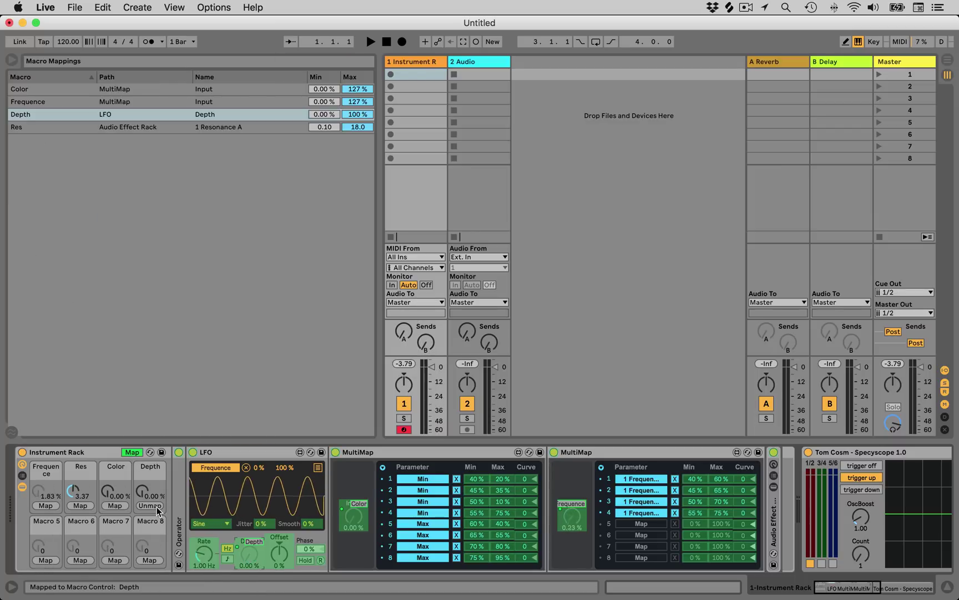
pyautogui.click(82, 561)
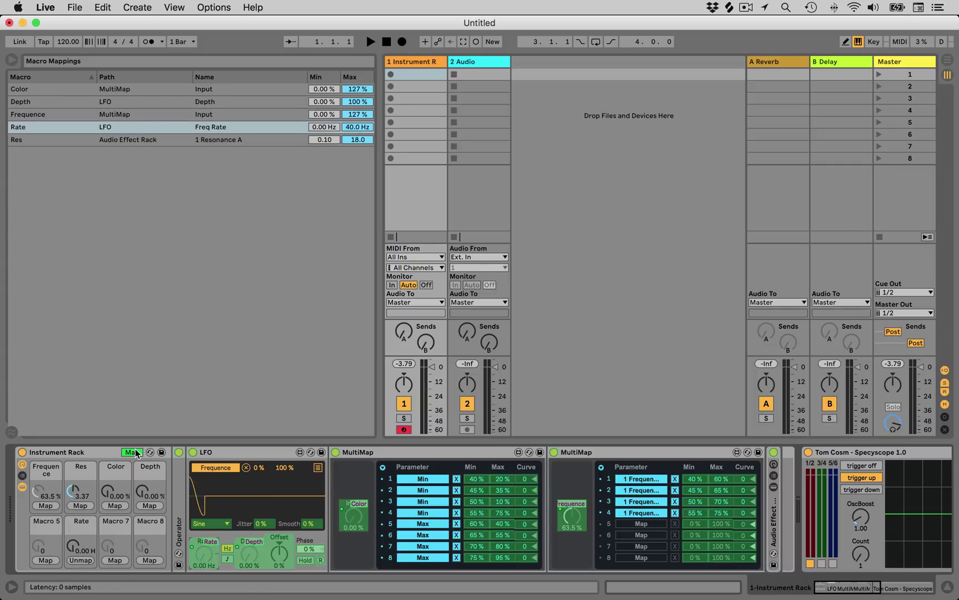
pyautogui.click(136, 452)
pyautogui.click(134, 453)
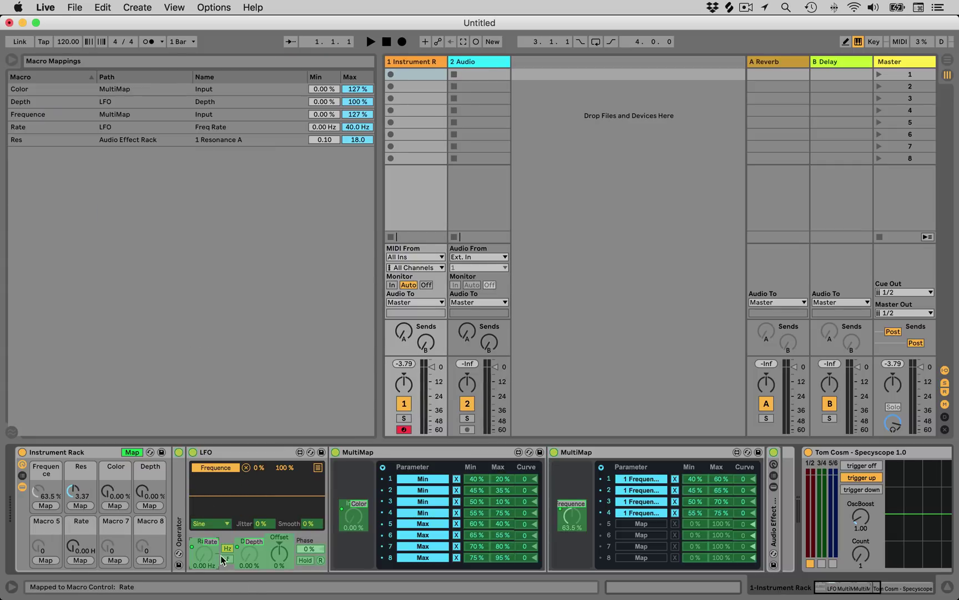
# - Map the LFO's Rate to Macro 5 and leave macro mapping
pyautogui.click(205, 553)
pyautogui.rightClick(205, 552)
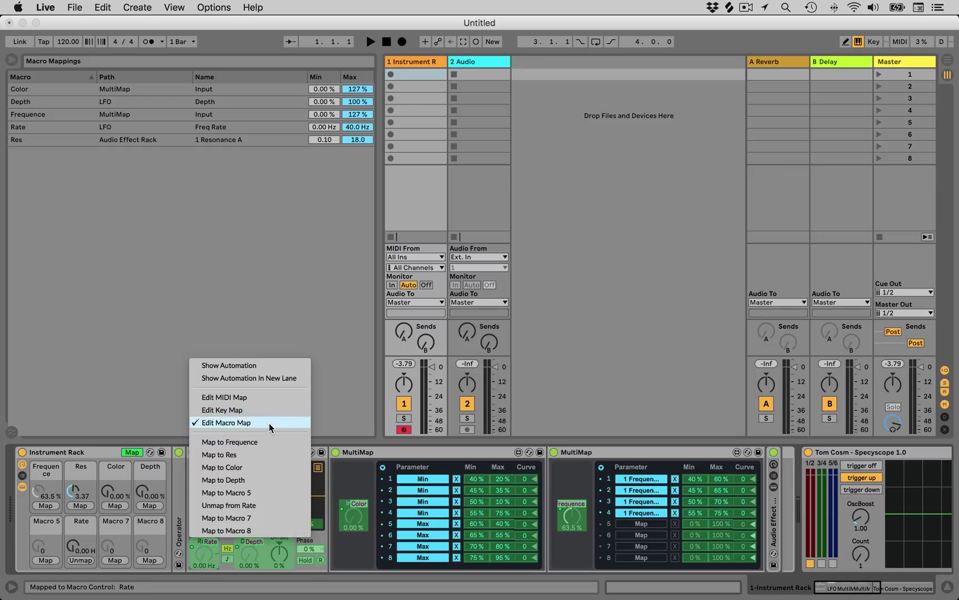
pyautogui.click(257, 492)
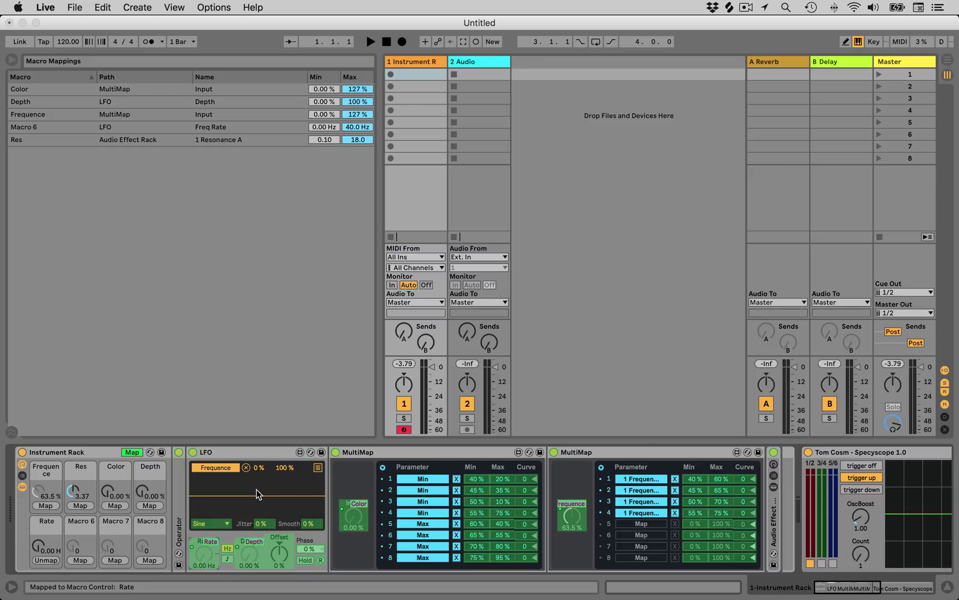
pyautogui.click(134, 452)
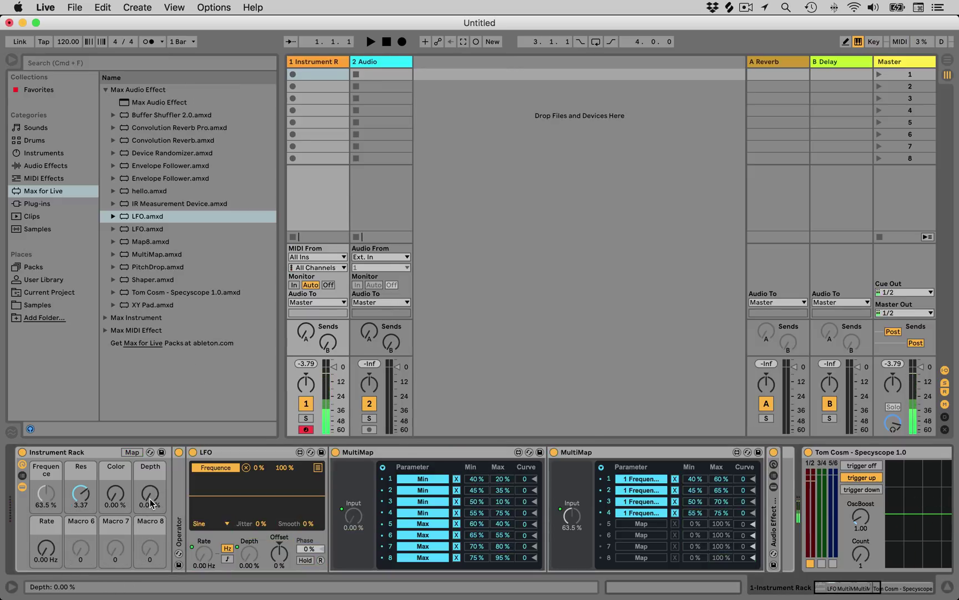
# - Set the Instrument Rack's Depth macro to 61.4 % and its Rate macro to 0.58 Hz
pyautogui.moveTo(151, 502); pyautogui.dragTo(151, 477)
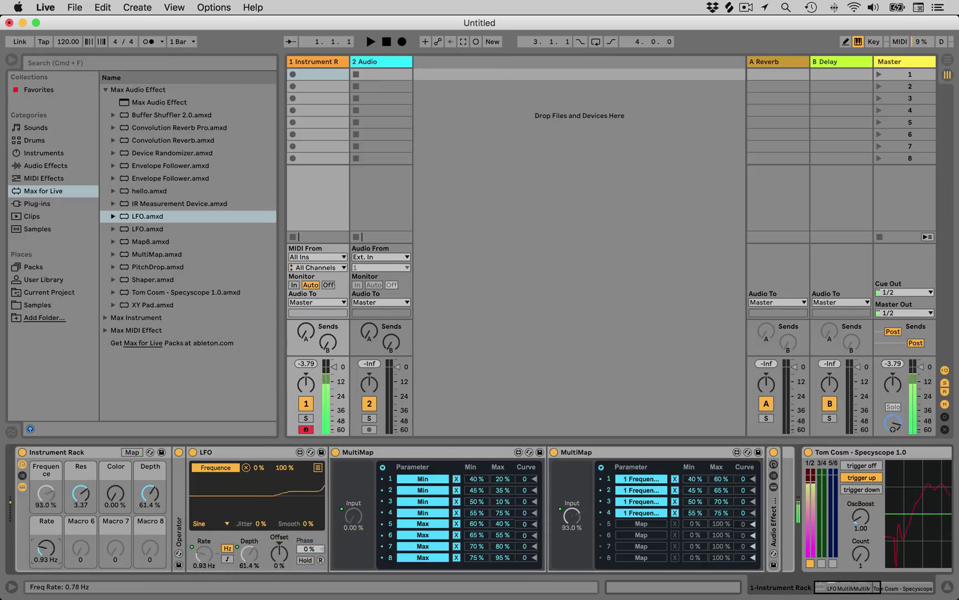
pyautogui.moveTo(46, 548)
pyautogui.mouseDown()
pyautogui.moveTo(46, 528)
pyautogui.moveTo(46, 553)
pyautogui.mouseUp()
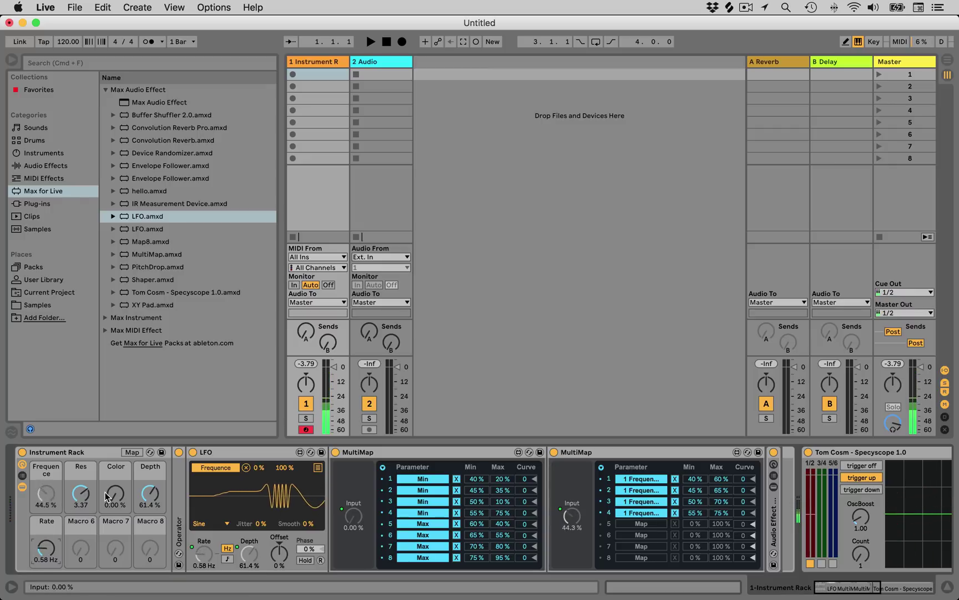
# - Rename the Instrument Rack's Depth macro as LFO Depth and its Rate macro as LFO Rate
pyautogui.click(123, 475)
pyautogui.press('super+r')
pyautogui.click(156, 468)
pyautogui.press('super+r')
pyautogui.write('L')
pyautogui.write('FO Depth')
pyautogui.press('Tab')
pyautogui.write('LFO Rate')
pyautogui.press('Return')
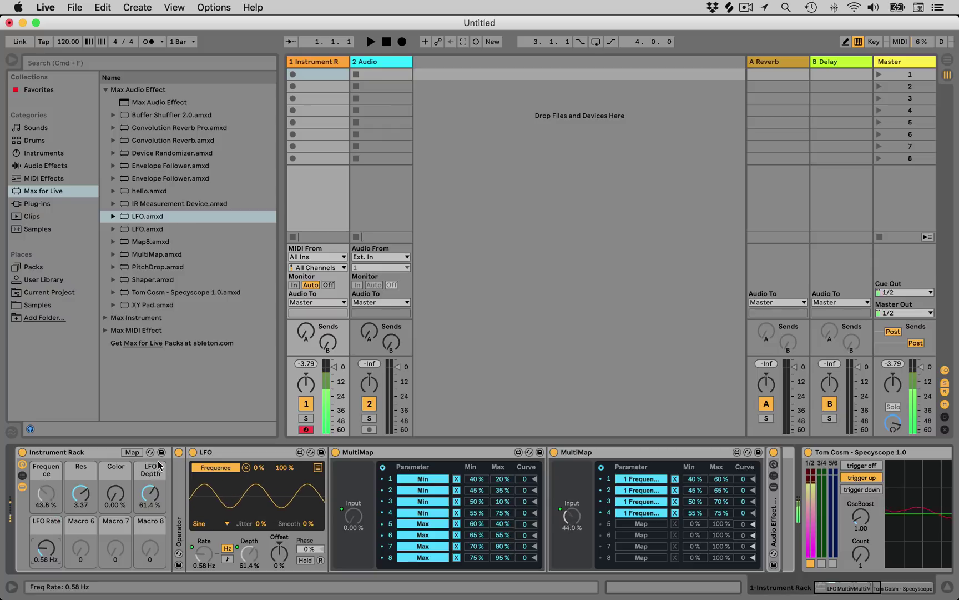
# - Insert an Envelope Follower between the Operator and the LFO in the Instrument Rack
pyautogui.click(398, 61)
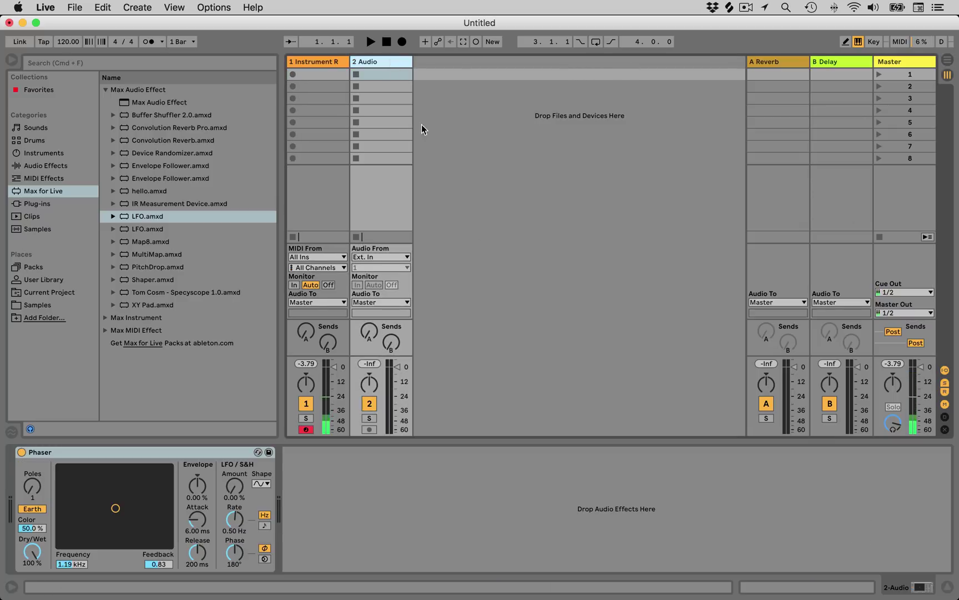
pyautogui.click(328, 61)
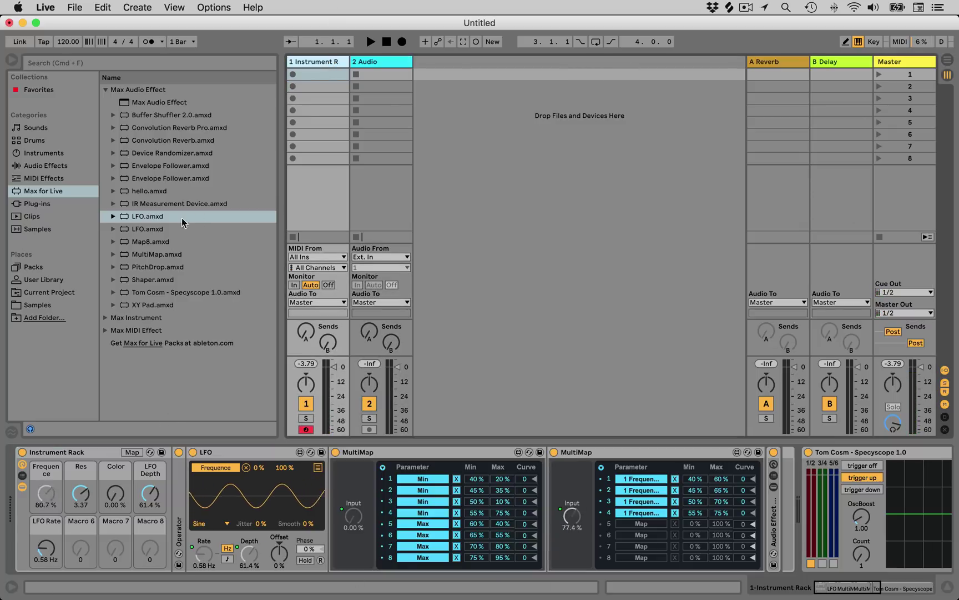
pyautogui.click(167, 167)
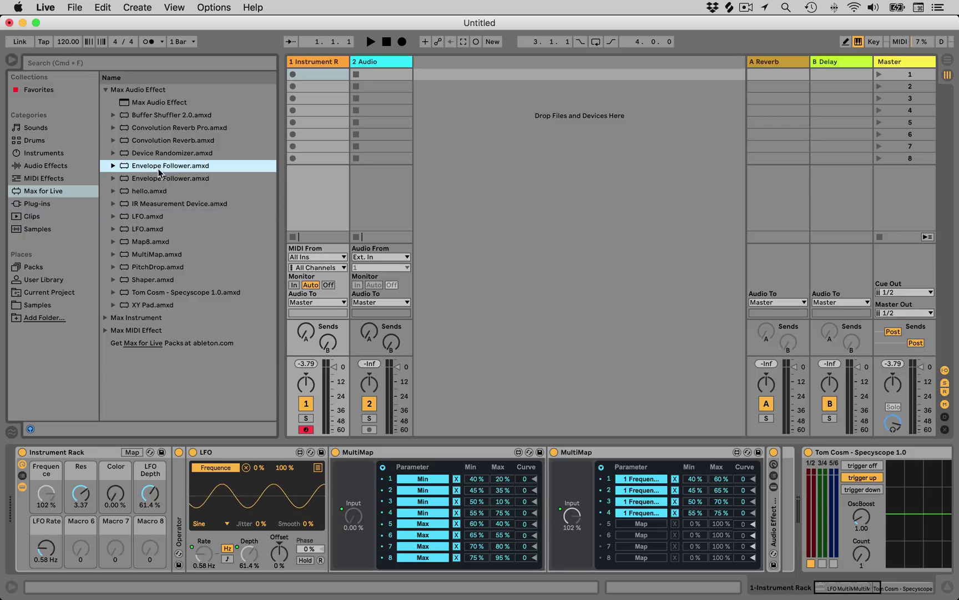
pyautogui.moveTo(158, 169); pyautogui.dragTo(207, 498)
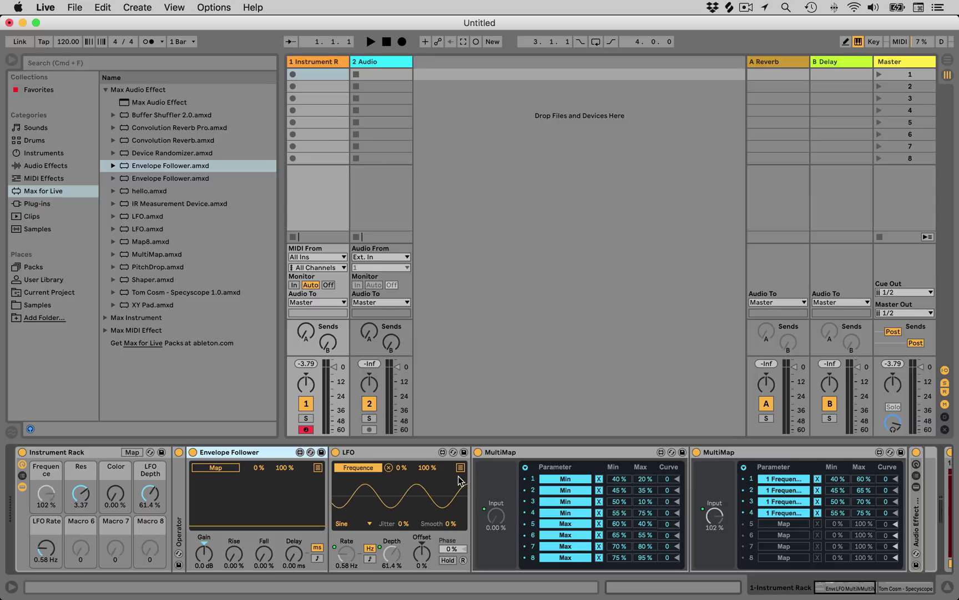
# - Release the LFO's Frequence assignment, assign the Envelope Follower's modulation to the Frequence macro instead, and play a note
pyautogui.click(388, 468)
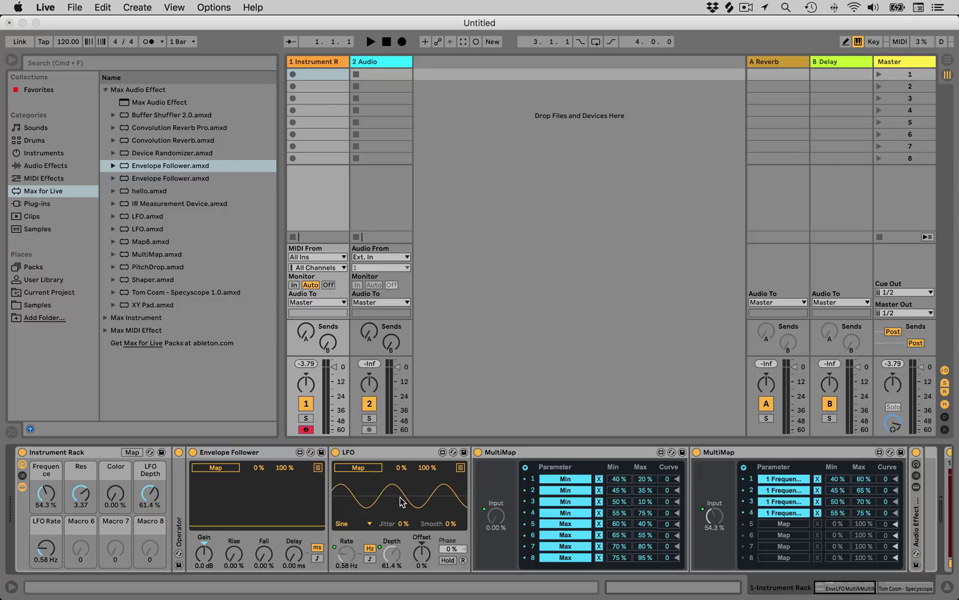
pyautogui.click(230, 473)
pyautogui.click(48, 501)
pyautogui.press('a')
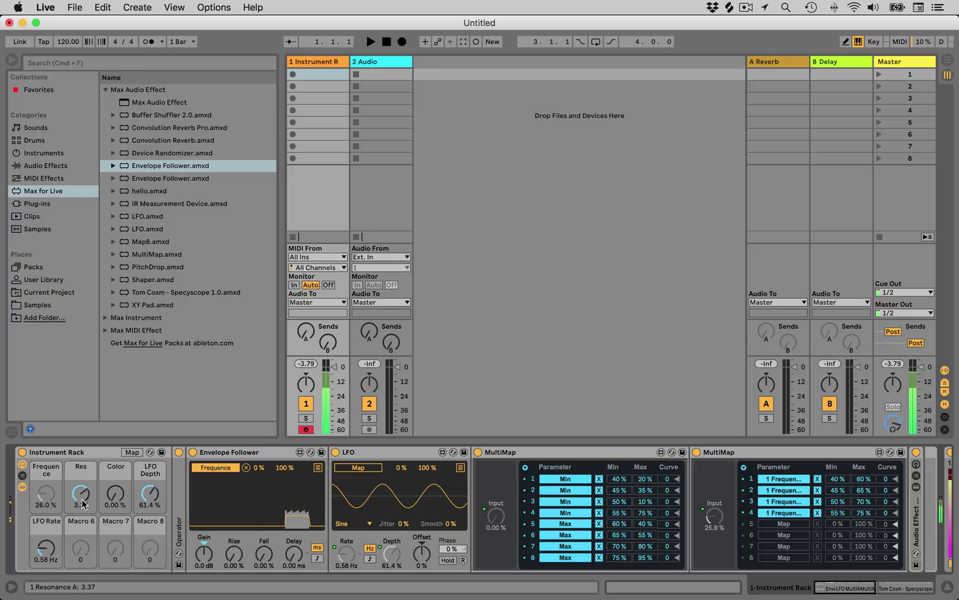
# - Try the Envelope Follower with Gain at 13 dB, Rise at 66.1 % and Fall at 14.2 %
pyautogui.click(392, 65)
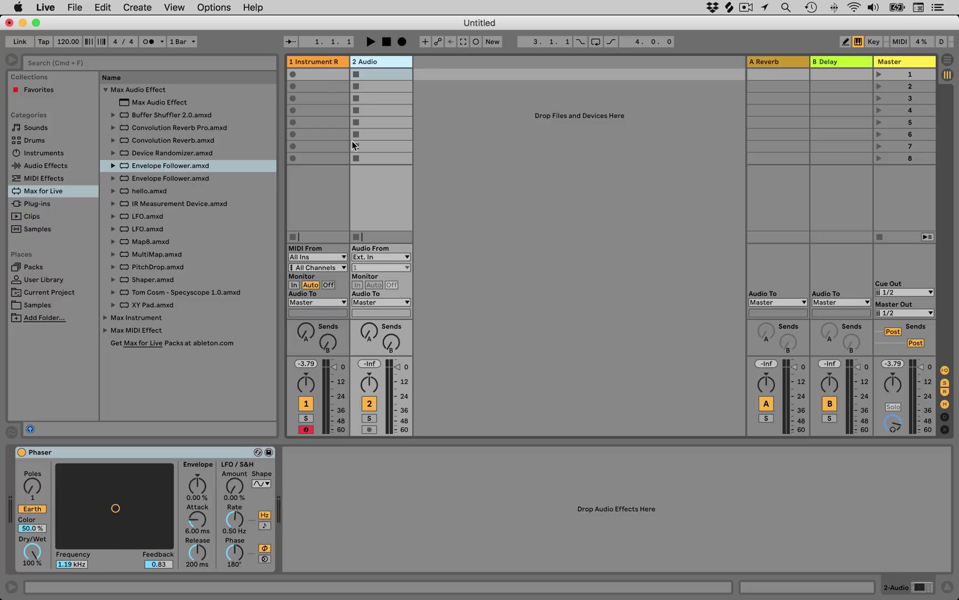
pyautogui.click(324, 60)
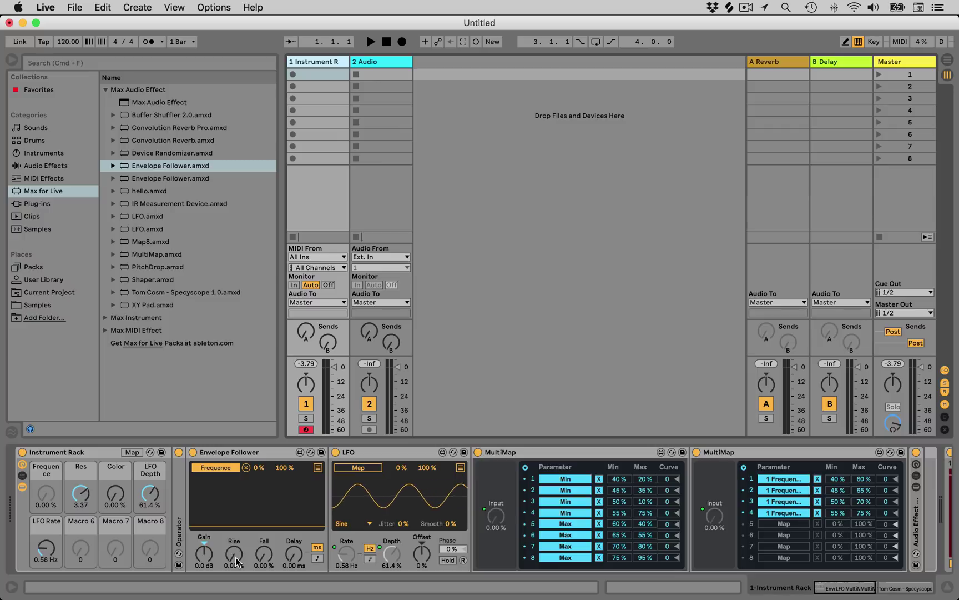
pyautogui.moveTo(234, 561); pyautogui.dragTo(257, 551)
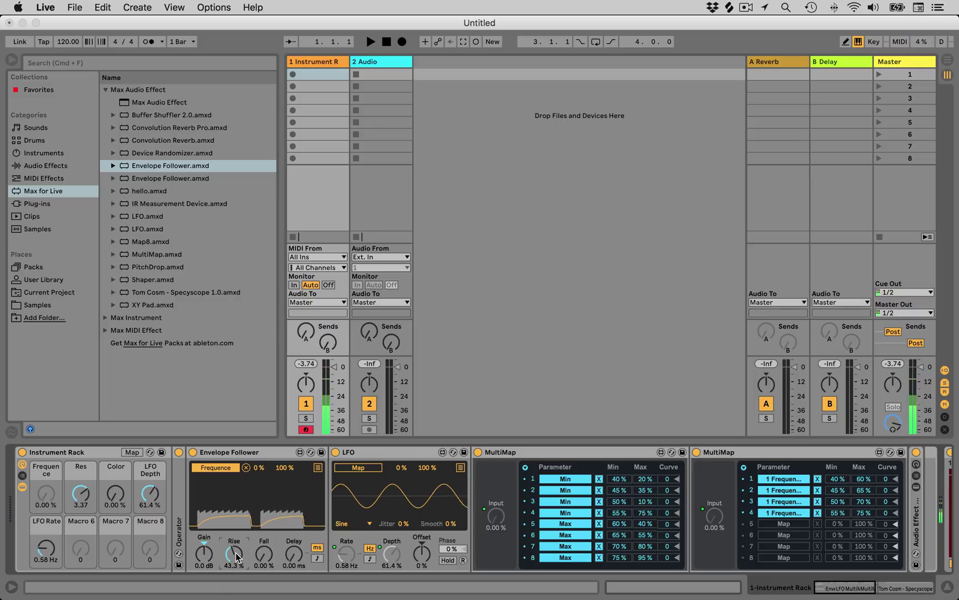
pyautogui.moveTo(210, 561); pyautogui.dragTo(211, 542)
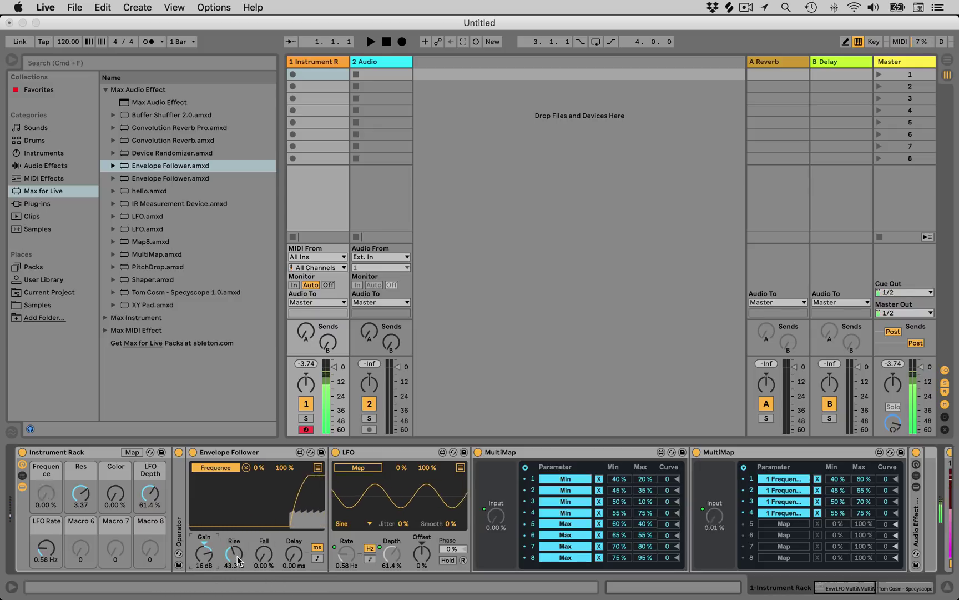
pyautogui.moveTo(205, 559); pyautogui.dragTo(205, 563)
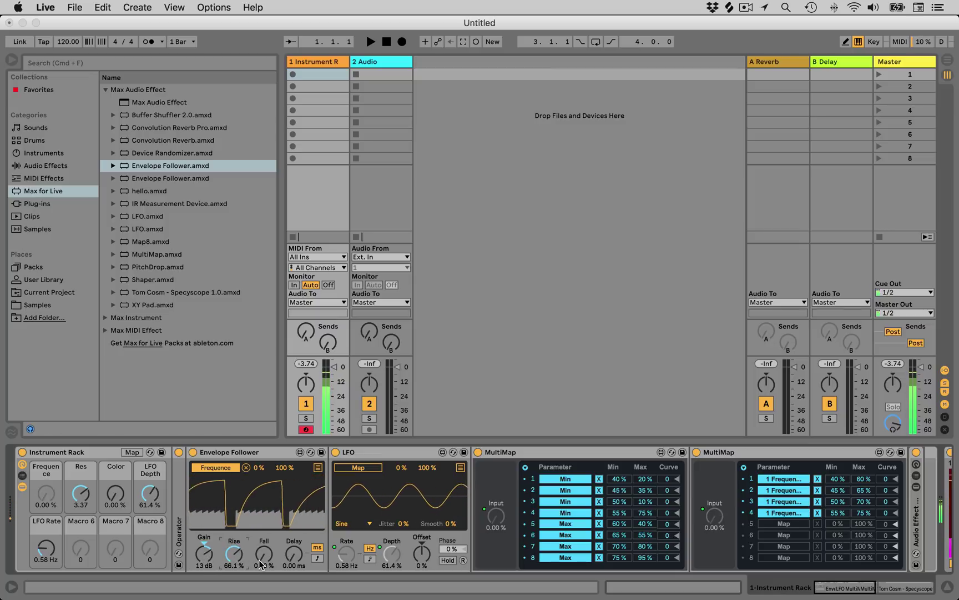
pyautogui.moveTo(251, 551); pyautogui.dragTo(251, 541)
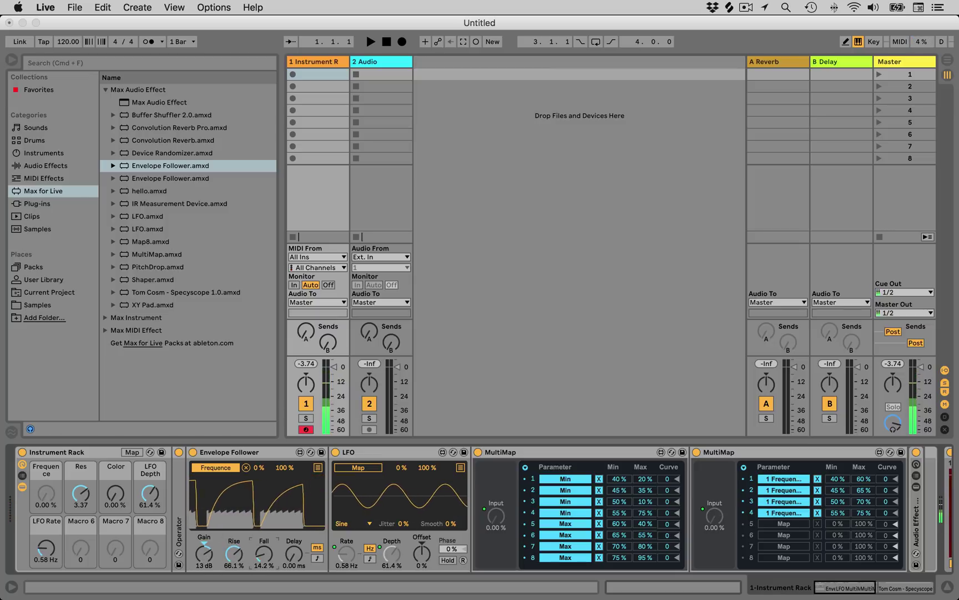
# - Lengthen the release of the Operator's oscillator envelope to about 2.7 s and fold the Operator again
pyautogui.doubleClick(180, 531)
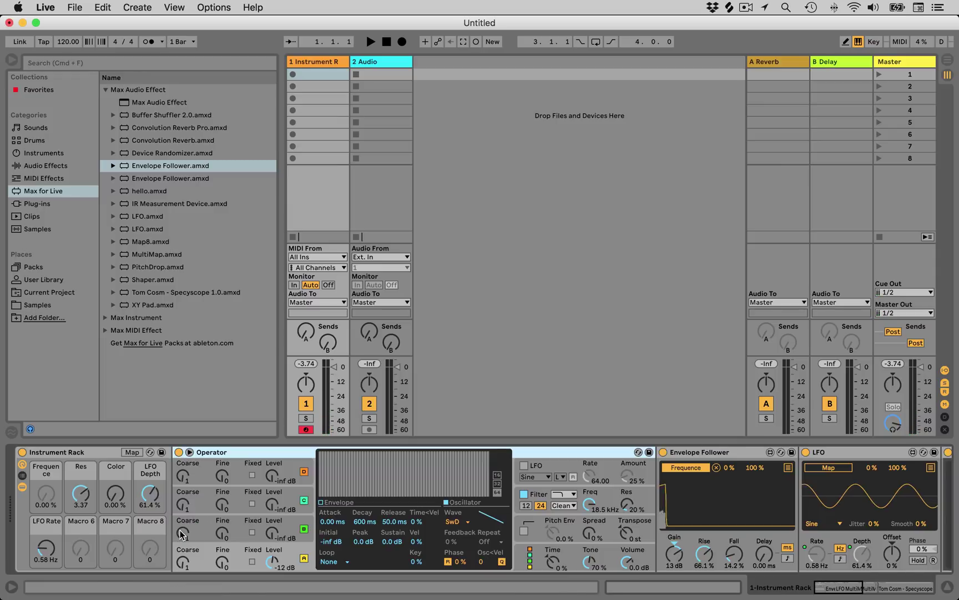
pyautogui.click(342, 505)
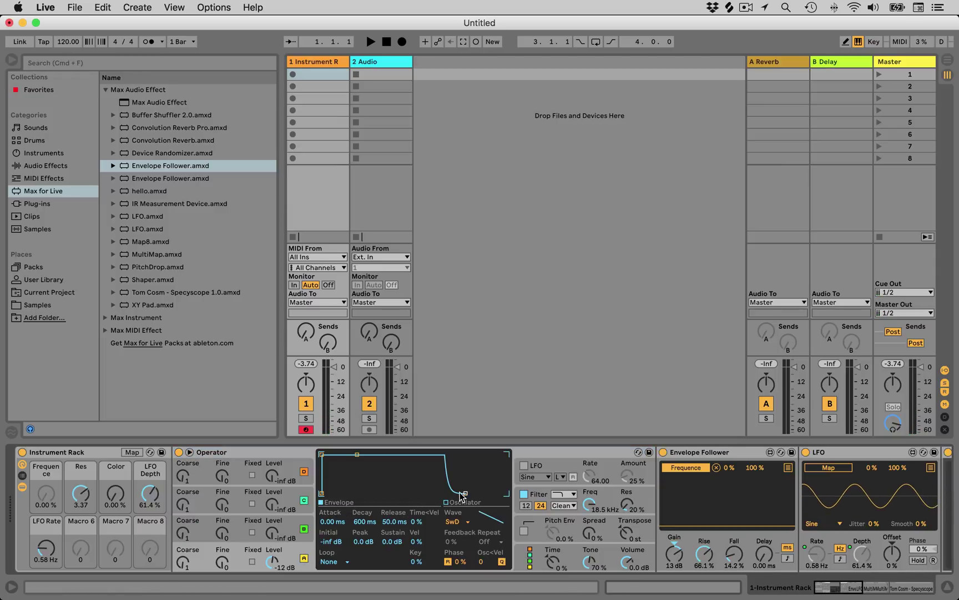
pyautogui.moveTo(466, 493); pyautogui.dragTo(481, 493)
pyautogui.moveTo(398, 521); pyautogui.dragTo(394, 511)
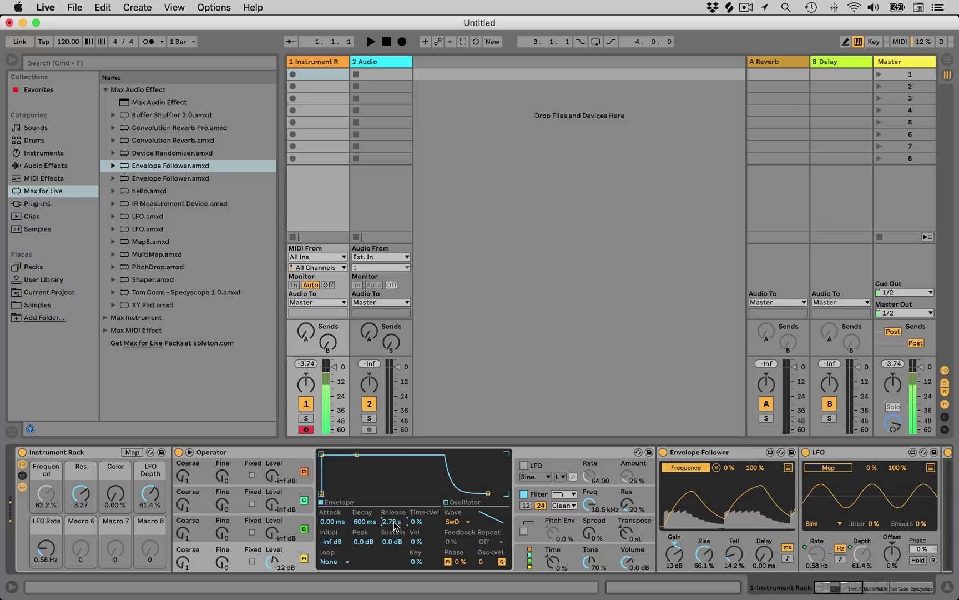
pyautogui.doubleClick(233, 452)
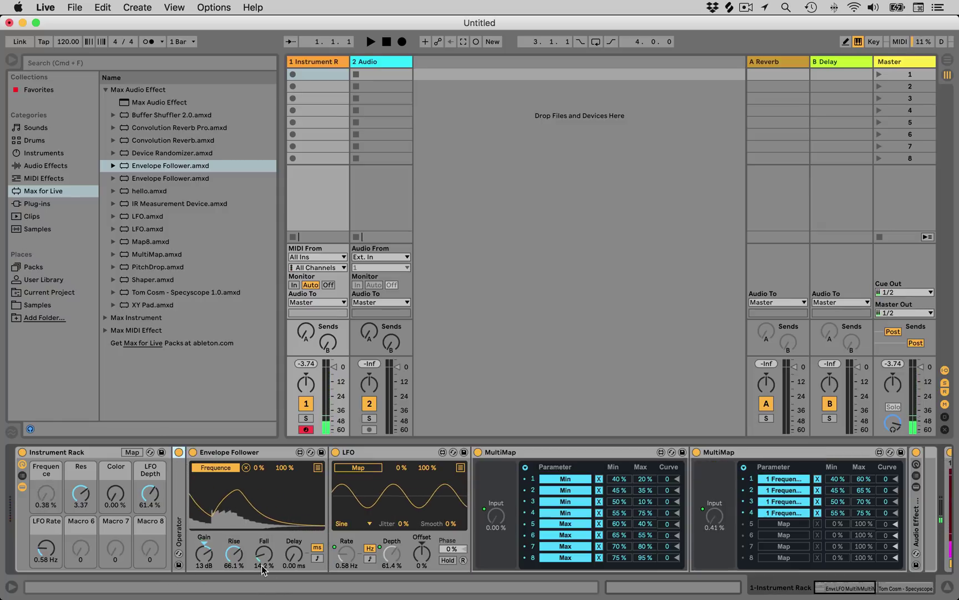
# - Try a longer Fall on the Envelope Follower, then set Fall to 0.00 % and Rise to 14.2 %
pyautogui.moveTo(264, 553); pyautogui.dragTo(263, 527)
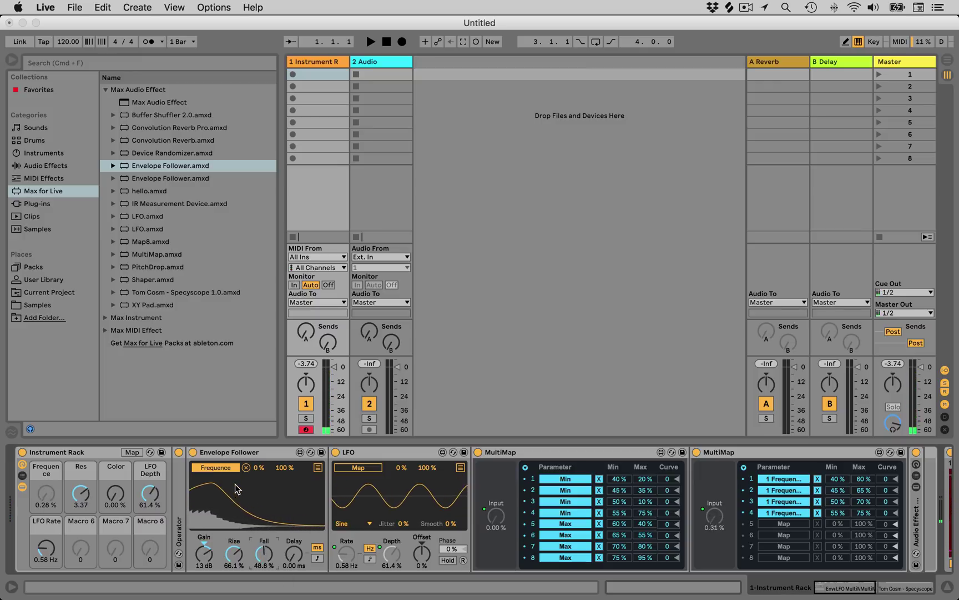
pyautogui.moveTo(262, 554); pyautogui.dragTo(262, 583)
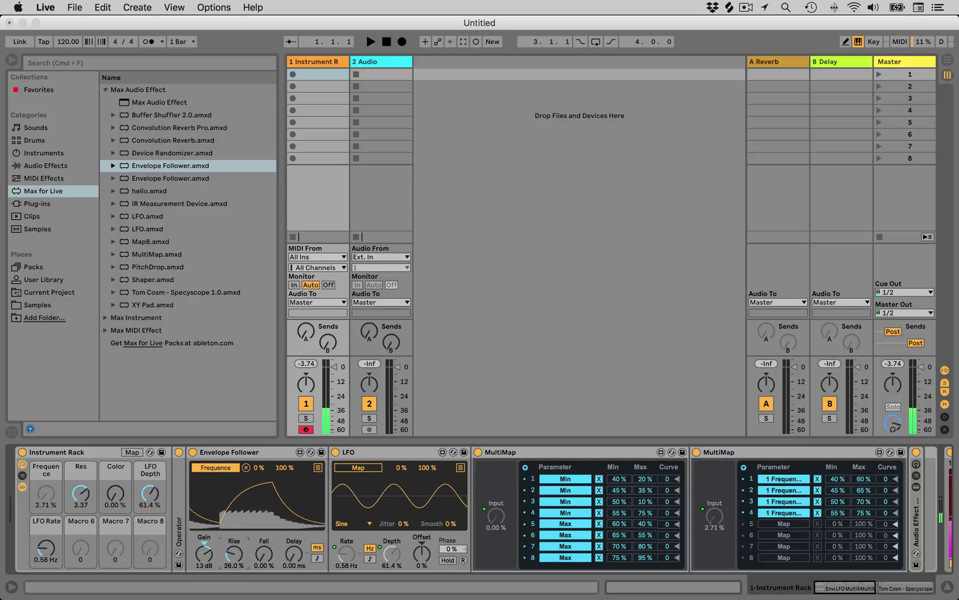
pyautogui.moveTo(235, 554); pyautogui.dragTo(235, 580)
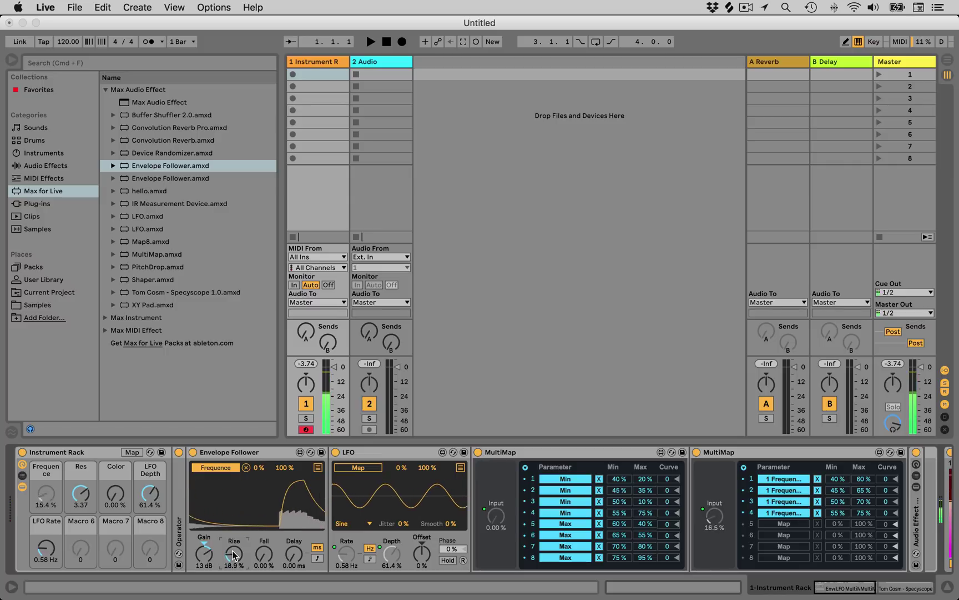
pyautogui.moveTo(235, 560); pyautogui.dragTo(232, 562)
# - Map the Envelope Follower's Gain to Macro 6 and rename that macro as Env Amount
pyautogui.press('super+m')
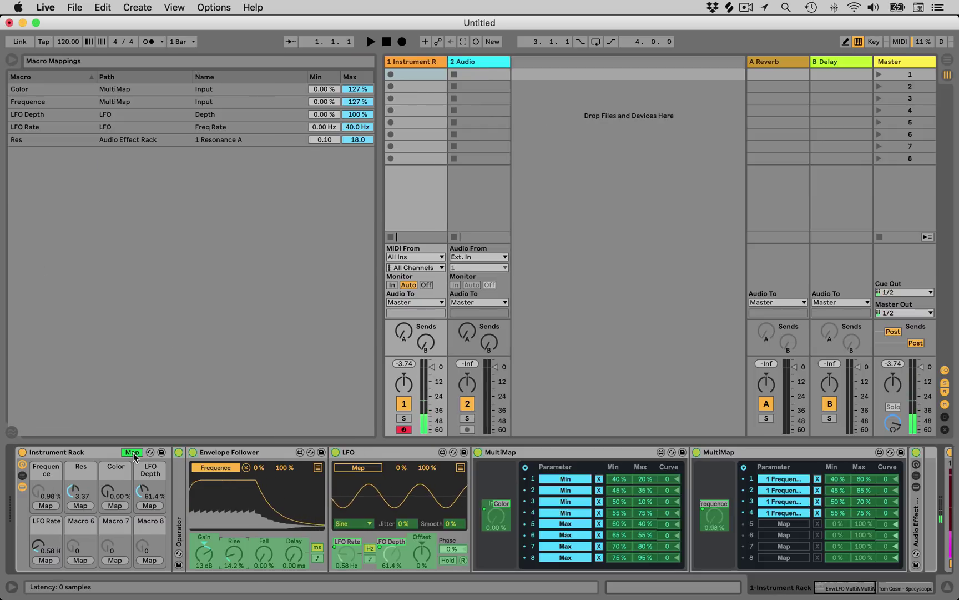
pyautogui.click(204, 558)
pyautogui.click(81, 561)
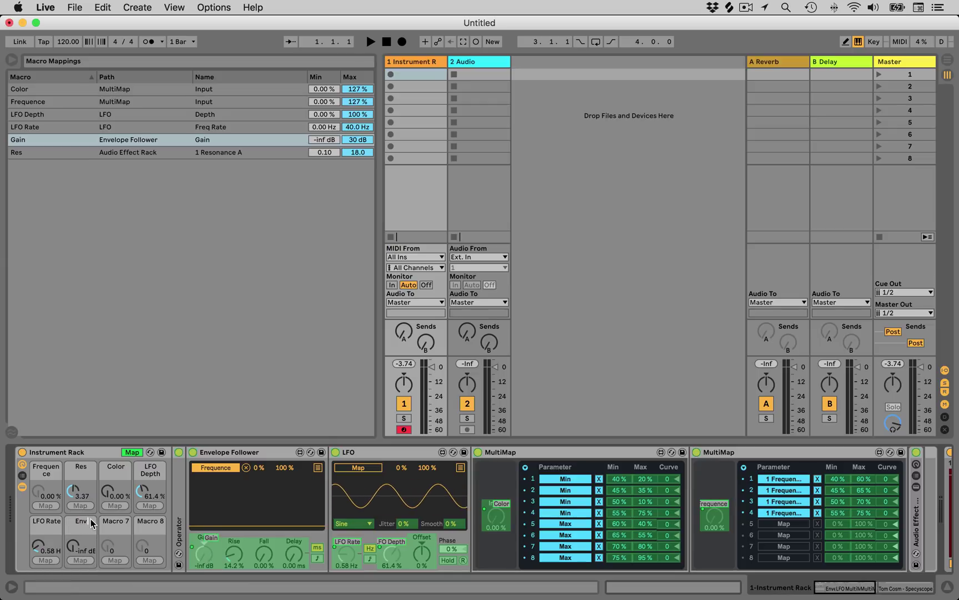
pyautogui.press('Return')
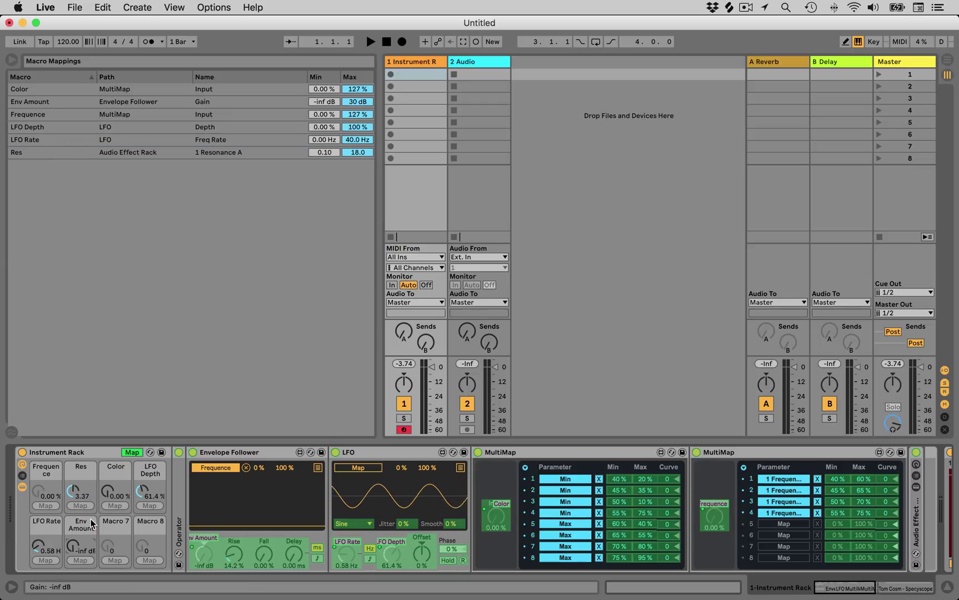
# - Map the Envelope Follower's Rise to Macro 7 and rename that macro as Env Attack
pyautogui.click(232, 562)
pyautogui.click(116, 560)
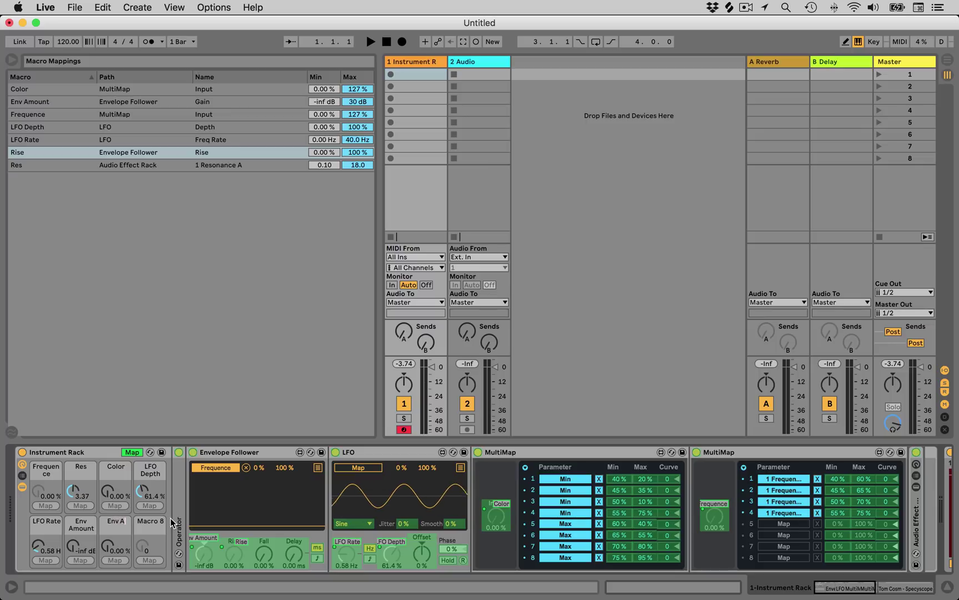
pyautogui.write('k')
pyautogui.press('Tab')
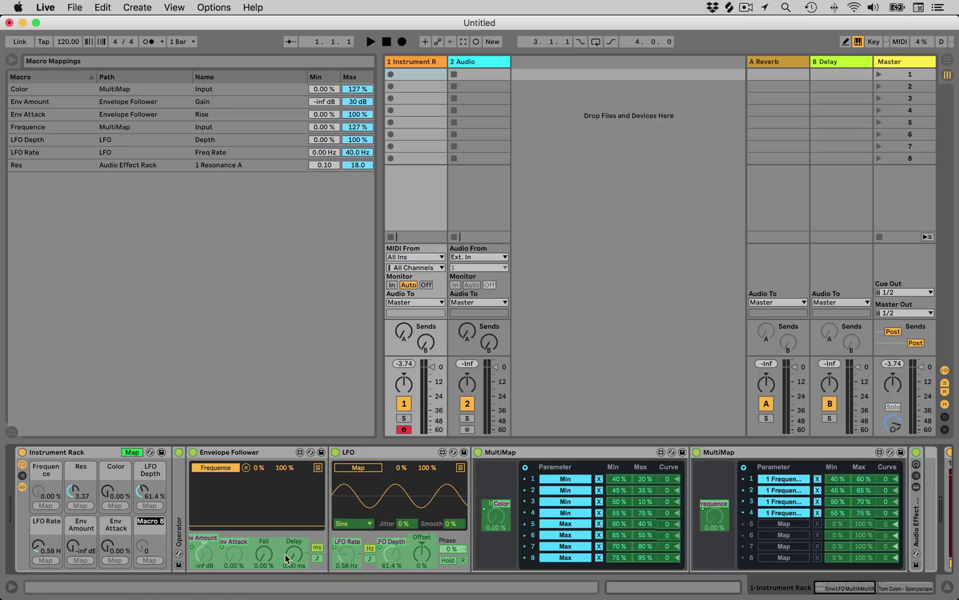
# - Map the Envelope Follower's Fall to Macro 8, rename that macro as Env Release and leave macro mapping
pyautogui.click(260, 558)
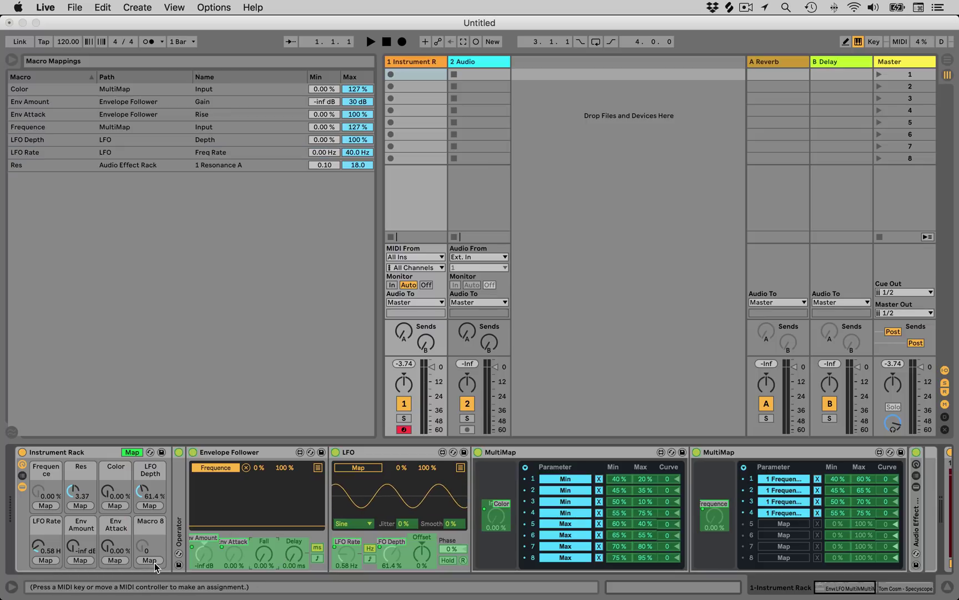
pyautogui.click(150, 561)
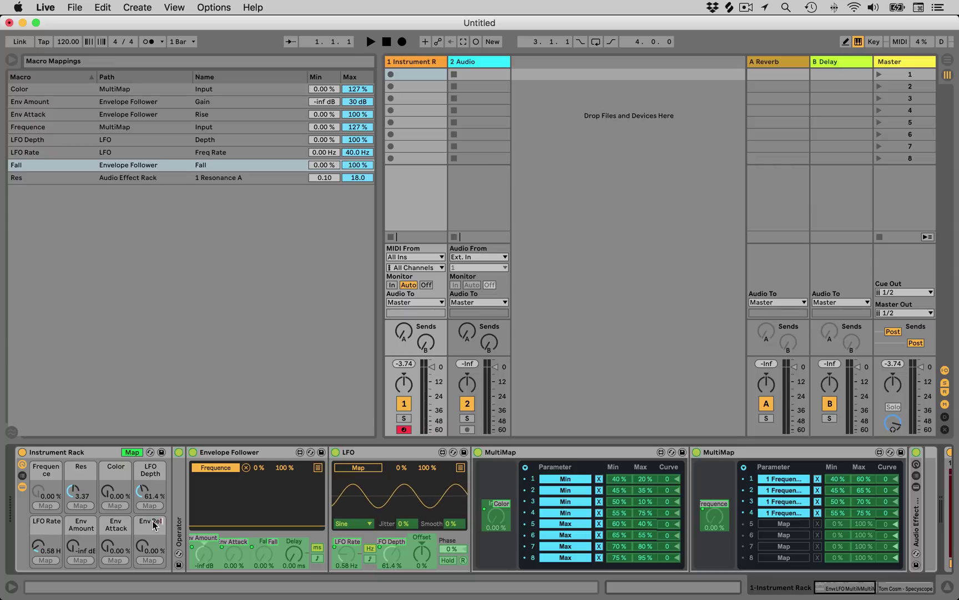
pyautogui.write('ease')
pyautogui.press('Return')
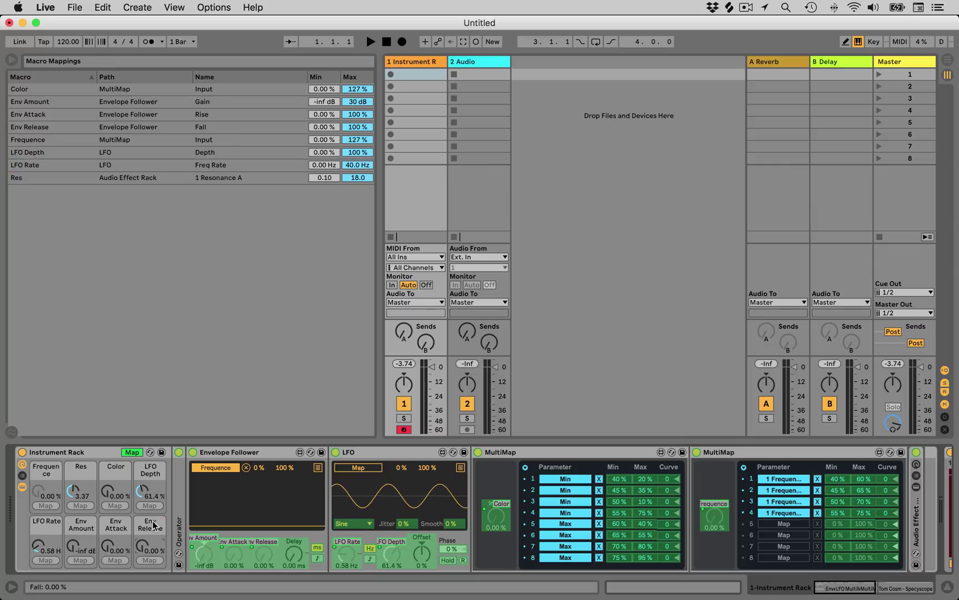
pyautogui.click(134, 454)
pyautogui.press('space')
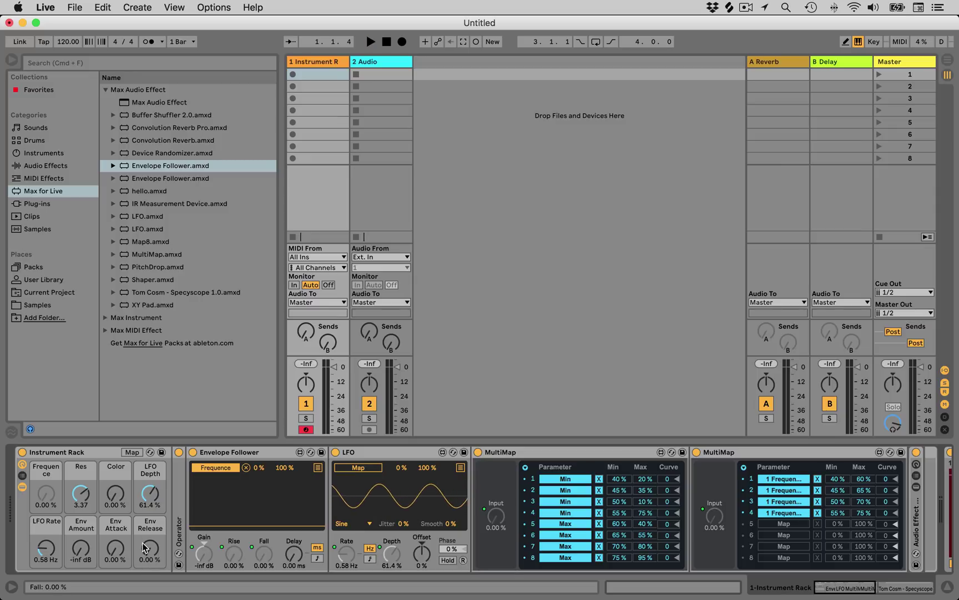
# - Set the Env Release macro to 3.15 % and release the Envelope Follower's assignment to the Frequence macro
pyautogui.moveTo(150, 554); pyautogui.dragTo(150, 538)
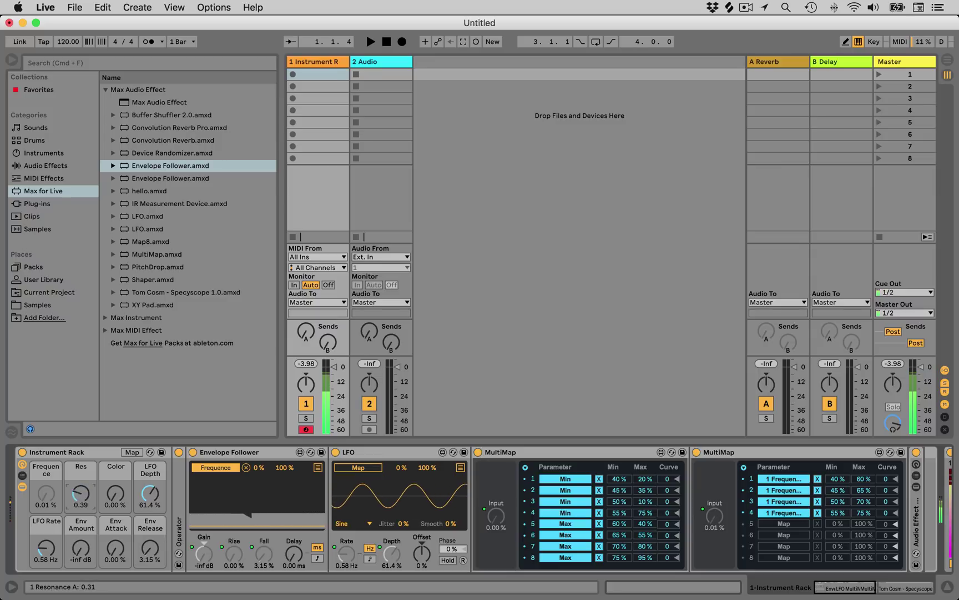
pyautogui.click(246, 469)
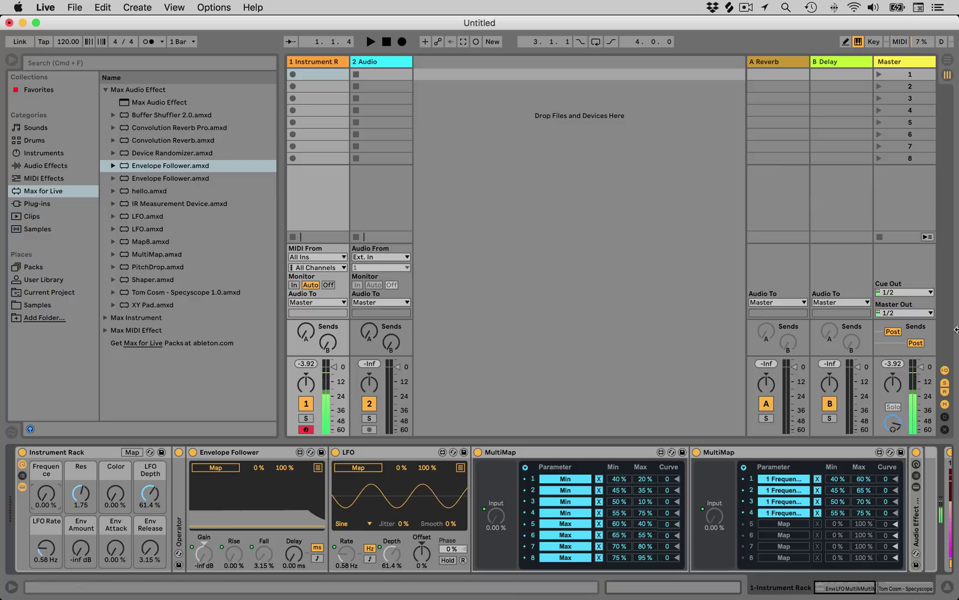
pyautogui.click(375, 67)
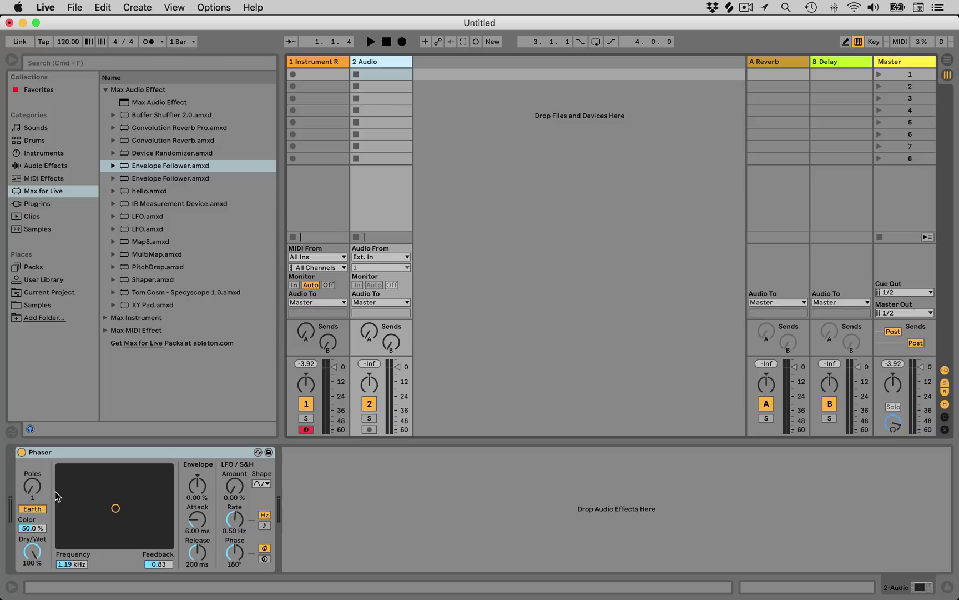
pyautogui.click(324, 63)
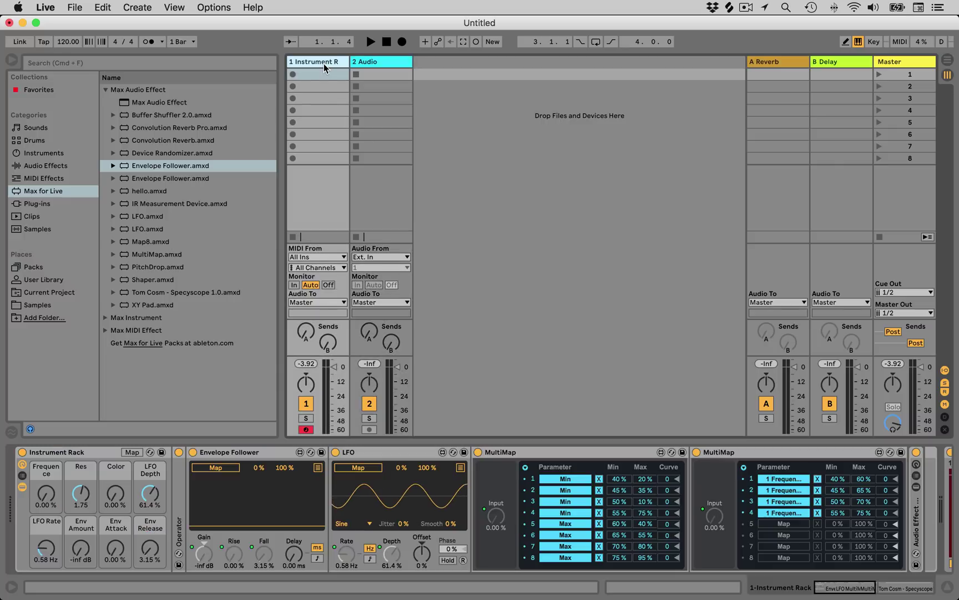
# - Fold the Envelope Follower, the LFO and both MultiMaps in the Instrument Rack
pyautogui.doubleClick(260, 453)
pyautogui.doubleClick(259, 452)
pyautogui.doubleClick(304, 453)
pyautogui.doubleClick(305, 452)
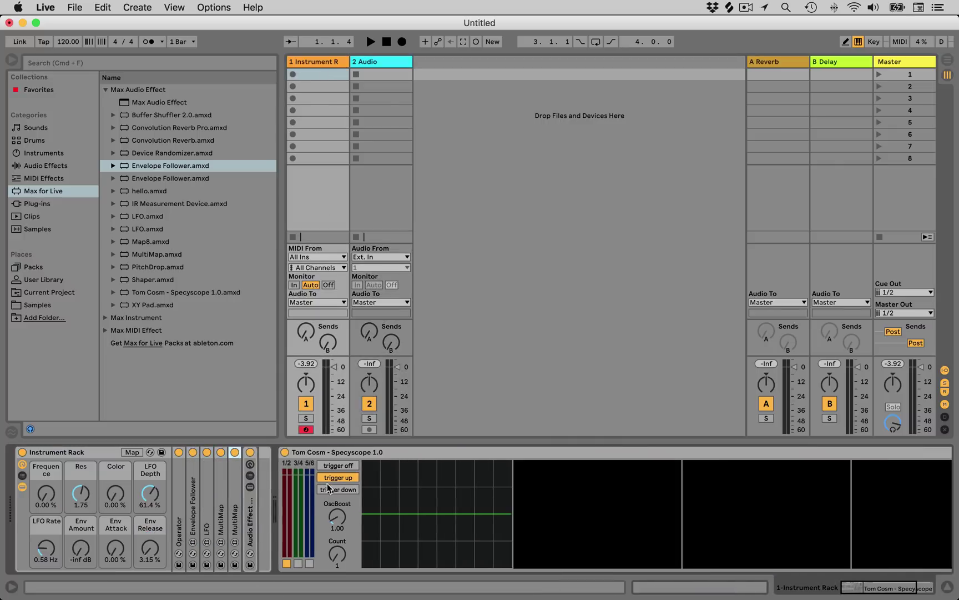
# - Unfold the Audio Effect Rack and go through its pole chains 1 to 4
pyautogui.doubleClick(251, 525)
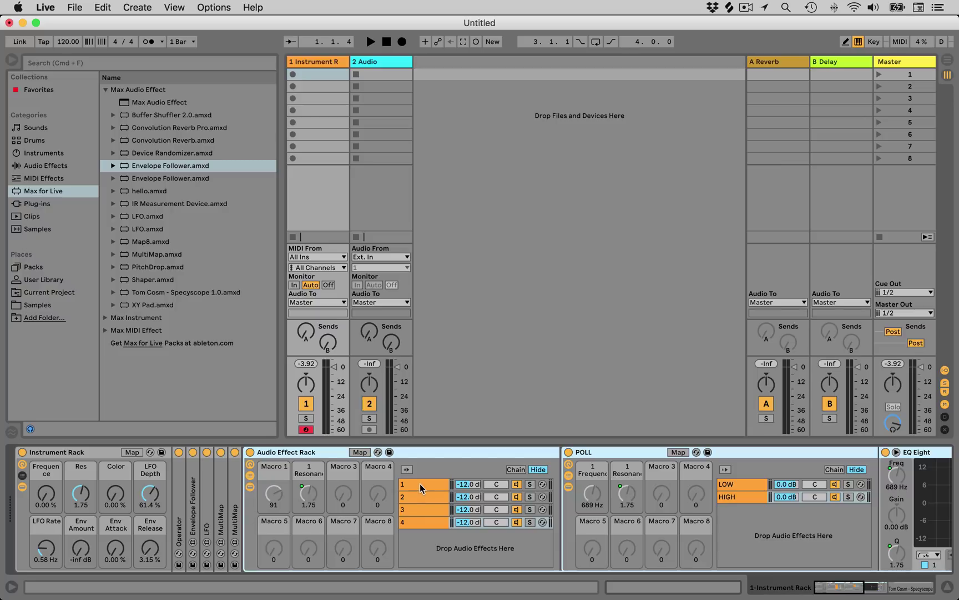
pyautogui.click(420, 486)
pyautogui.click(422, 499)
pyautogui.click(419, 511)
pyautogui.click(411, 523)
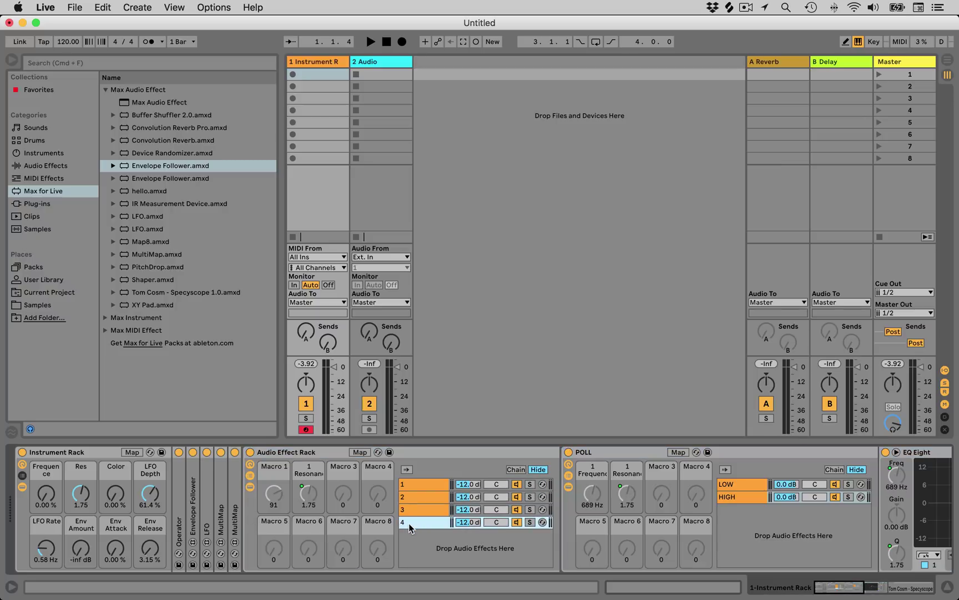
# - Map the chain activators of chains 1 to 4 in the Audio Effect Rack to its Macro 3
pyautogui.click(360, 453)
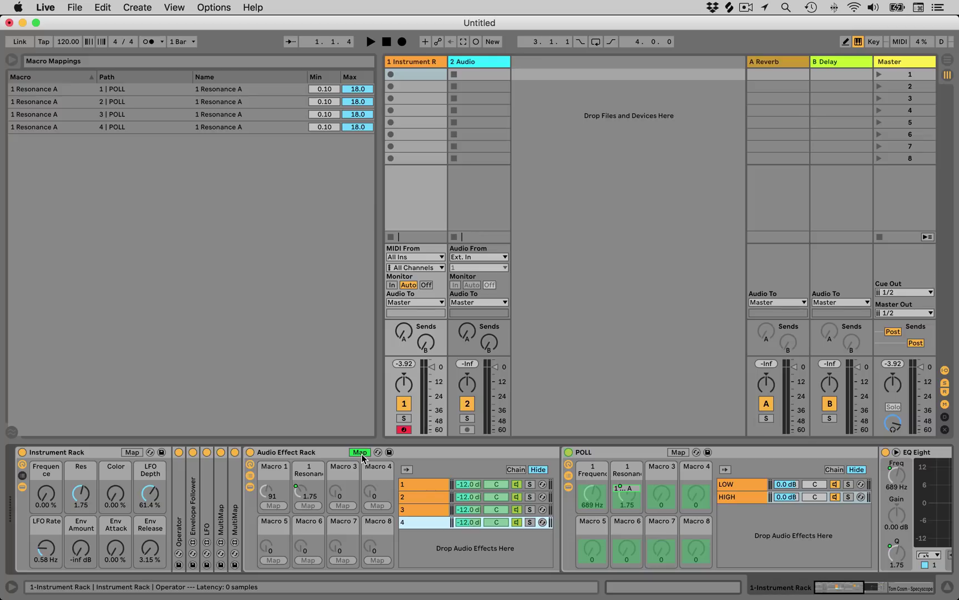
pyautogui.click(517, 488)
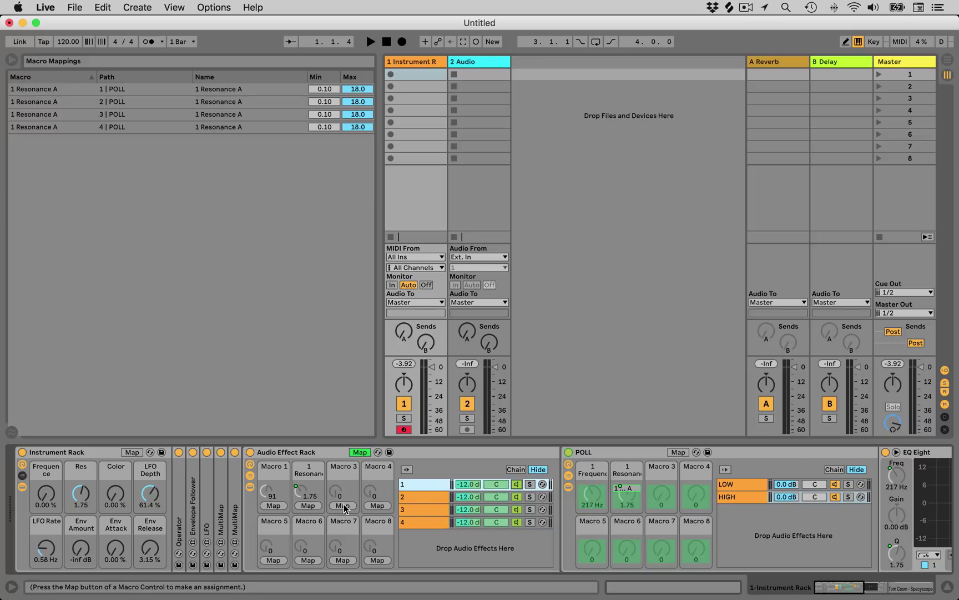
pyautogui.click(344, 506)
pyautogui.click(517, 497)
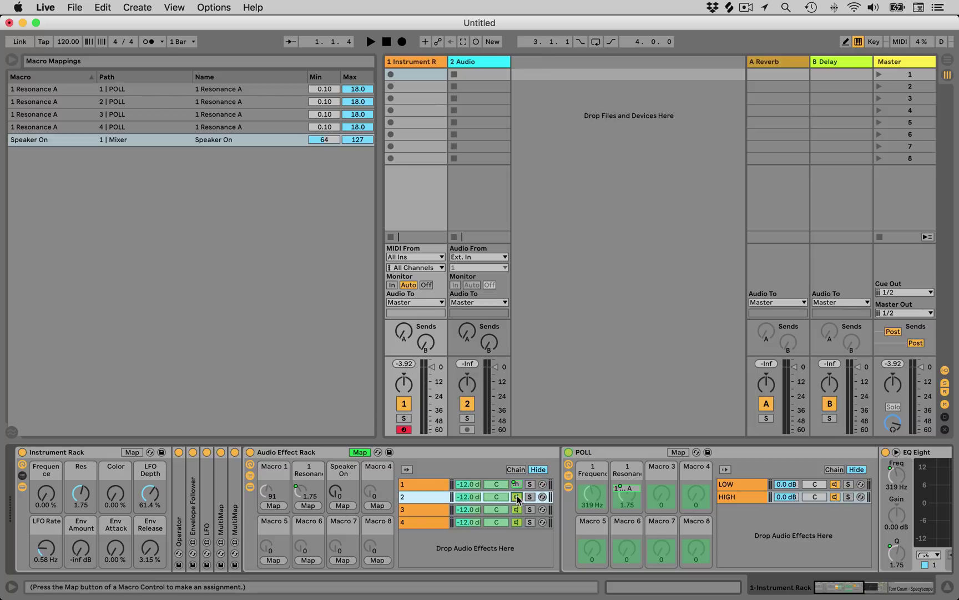
pyautogui.click(343, 505)
pyautogui.click(404, 507)
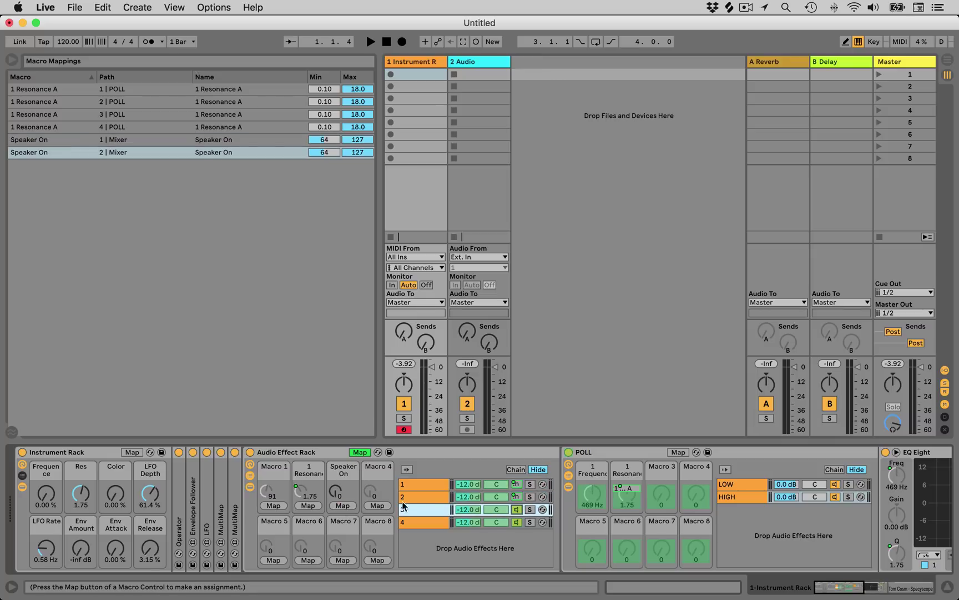
pyautogui.click(348, 506)
pyautogui.click(444, 520)
pyautogui.click(342, 505)
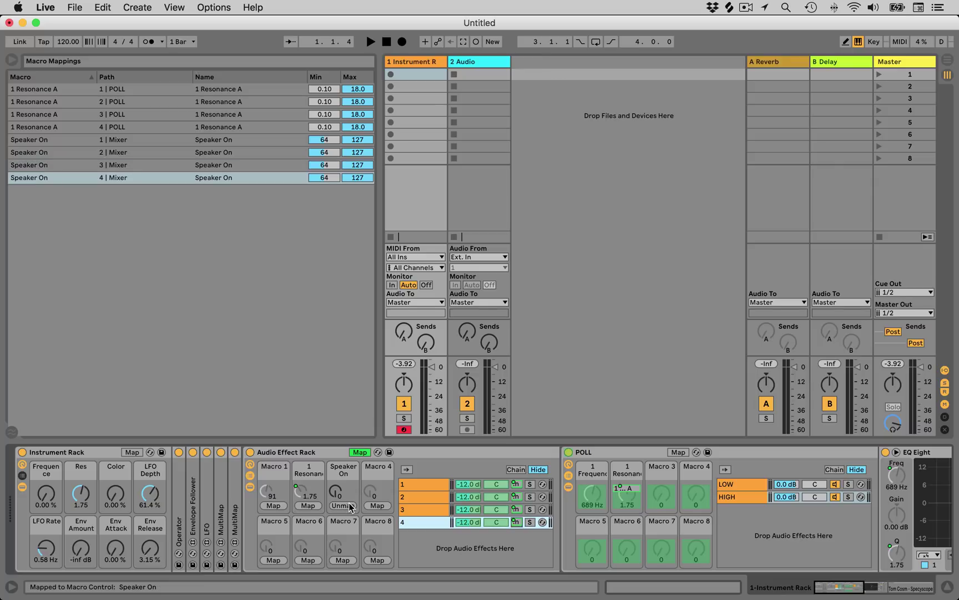
# - Set the minimum of the Speaker On mappings for chains 1 to 4 to 1, 2, 3 and 4, and leave macro mapping
pyautogui.click(326, 140)
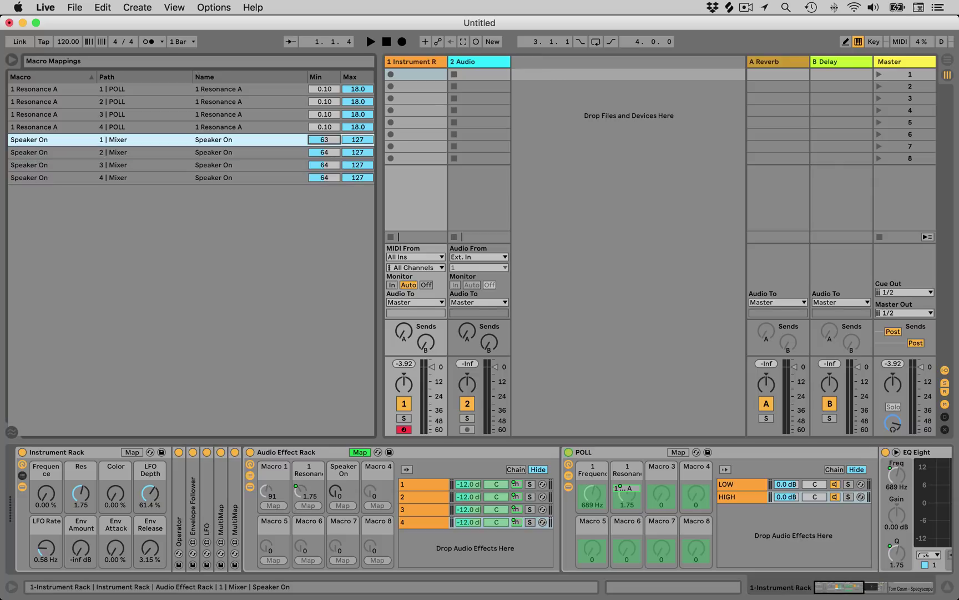
pyautogui.write('1')
pyautogui.click(325, 154)
pyautogui.write('2')
pyautogui.click(327, 165)
pyautogui.write('3')
pyautogui.click(327, 177)
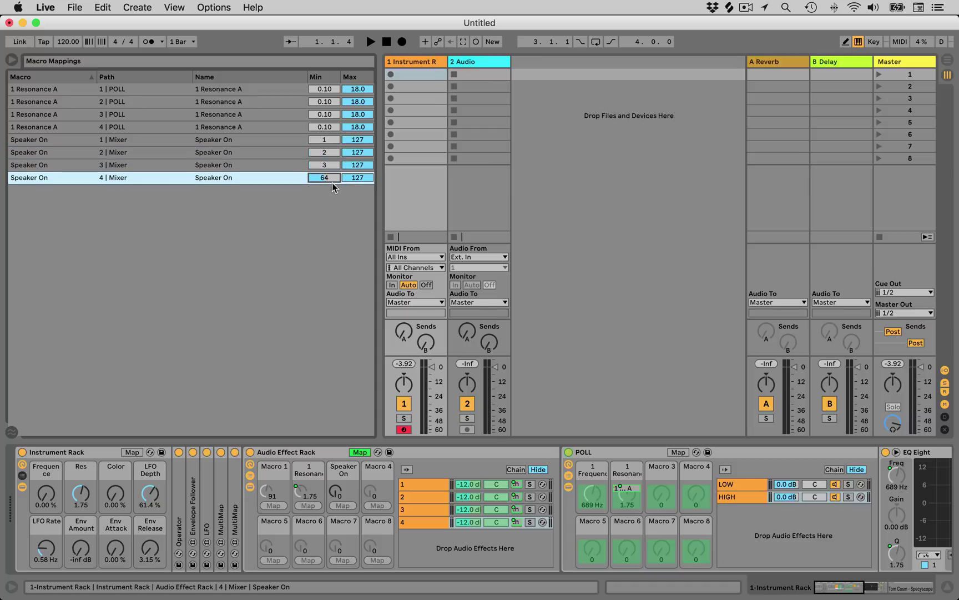
pyautogui.click(360, 452)
# - Set the Speaker On macro to 4 and fold the POLL rack
pyautogui.click(344, 497)
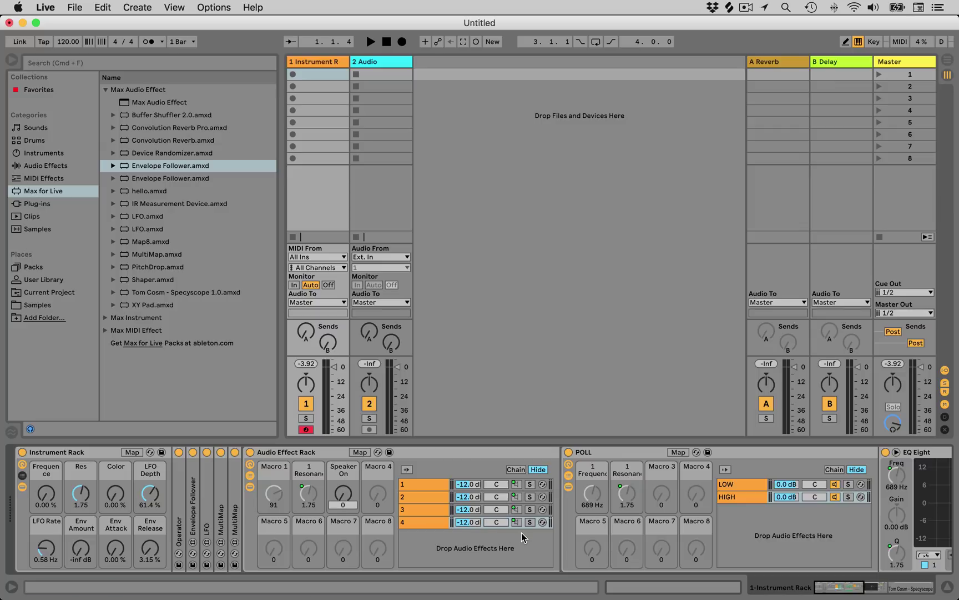
pyautogui.moveTo(343, 493); pyautogui.dragTo(343, 491)
pyautogui.doubleClick(591, 453)
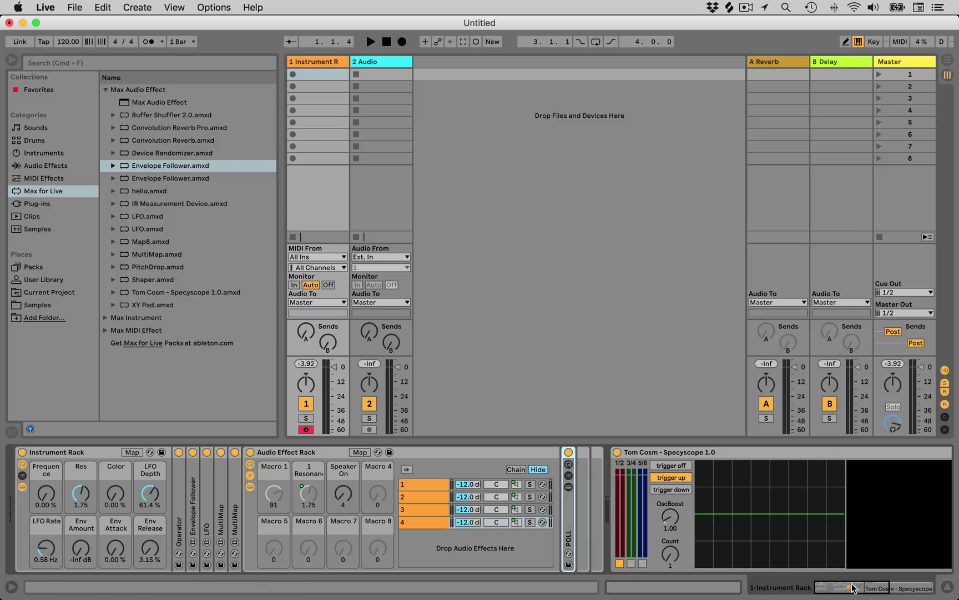
pyautogui.moveTo(851, 584); pyautogui.dragTo(856, 587)
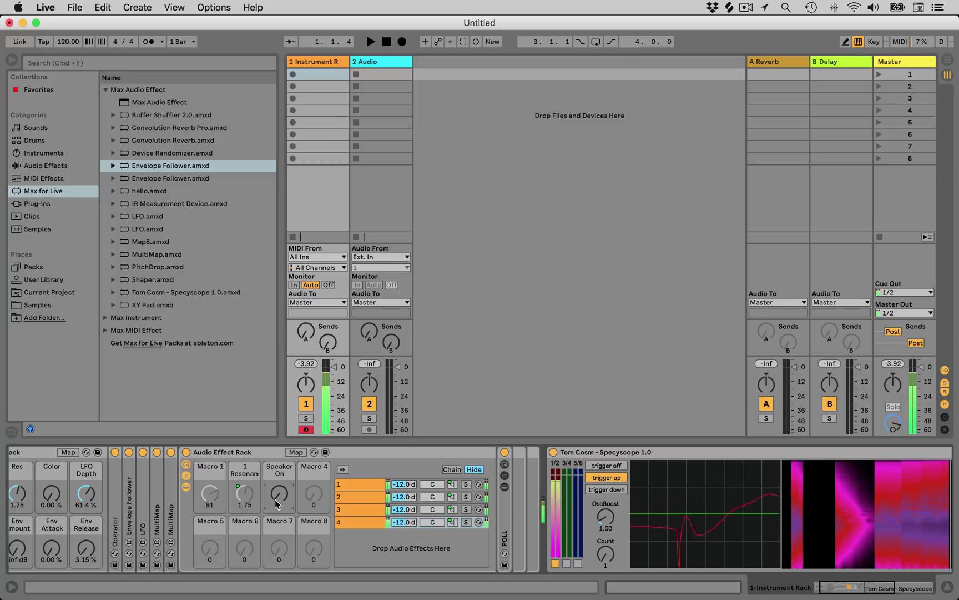
pyautogui.moveTo(876, 584); pyautogui.dragTo(838, 586)
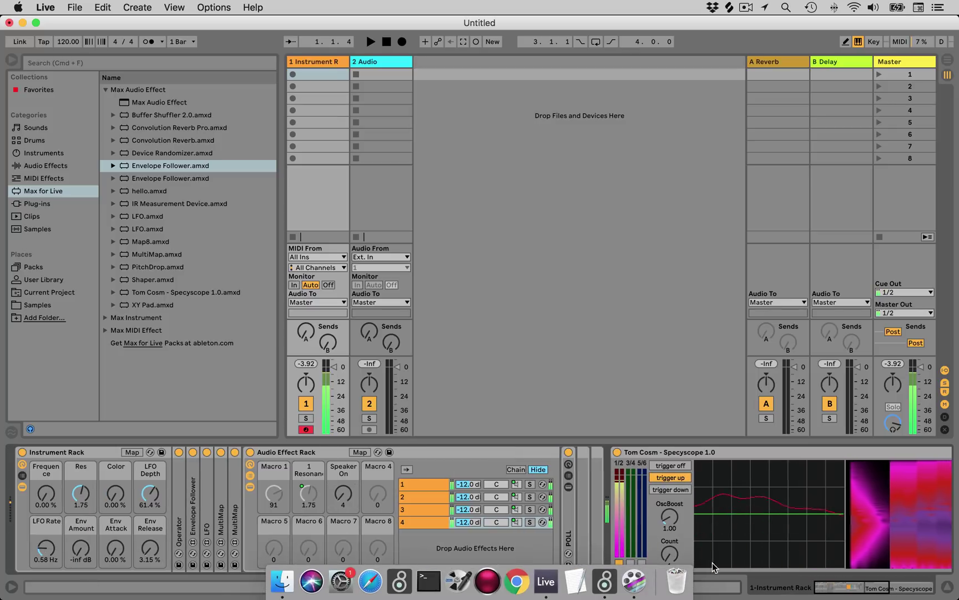
# - Set the Frequence macro to 90.0 % and sweep the Speaker On macro up and down, ending at 0
pyautogui.moveTo(47, 493); pyautogui.dragTo(46, 430)
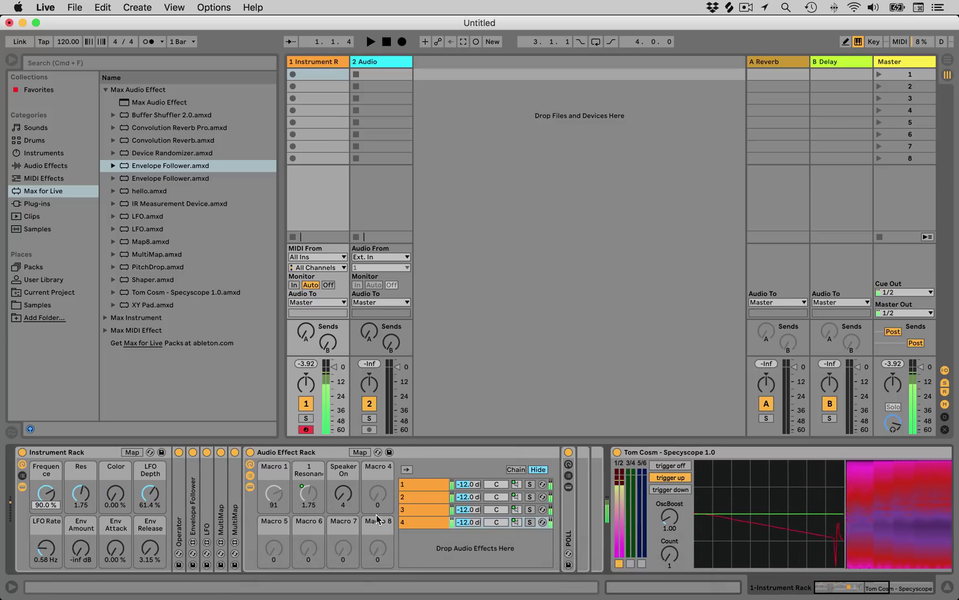
pyautogui.moveTo(344, 494); pyautogui.dragTo(345, 498)
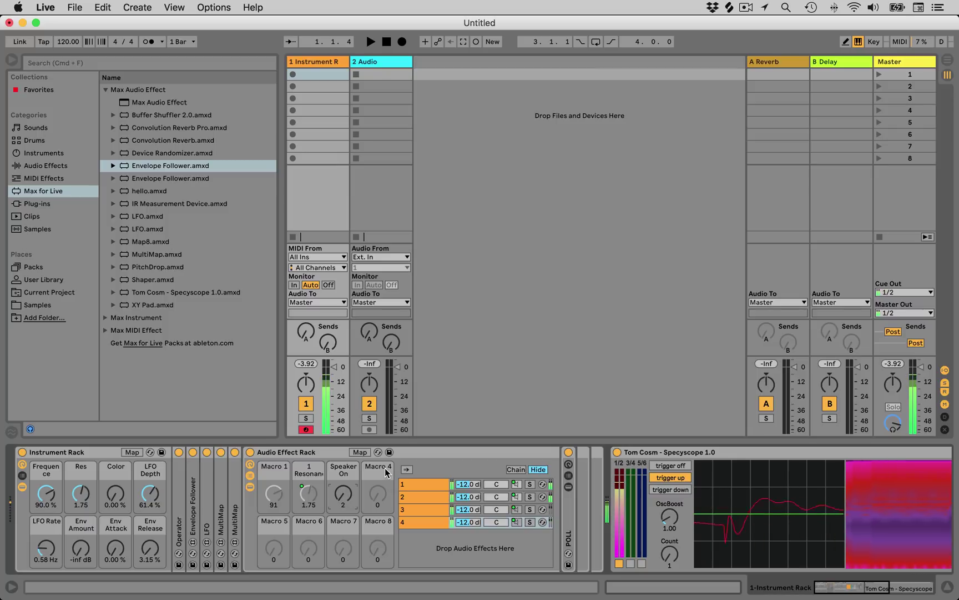
pyautogui.press('Down')
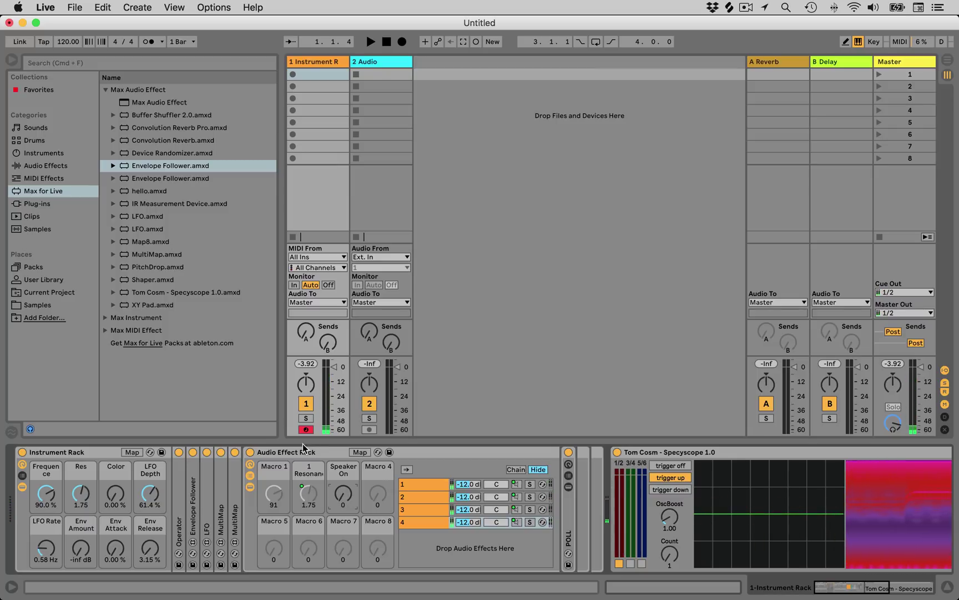
pyautogui.moveTo(348, 497); pyautogui.dragTo(349, 428)
pyautogui.moveTo(345, 498); pyautogui.dragTo(346, 569)
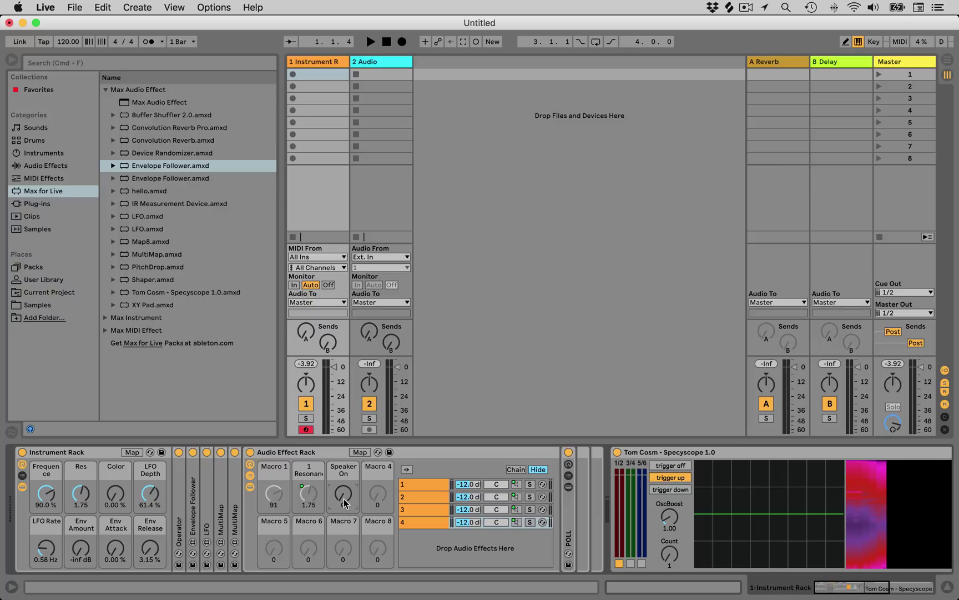
# - Lower the minimum of the Speaker On mappings for chains 1 to 4 to 0, 1, 2 and 3, and leave macro mapping
pyautogui.click(362, 452)
pyautogui.click(331, 140)
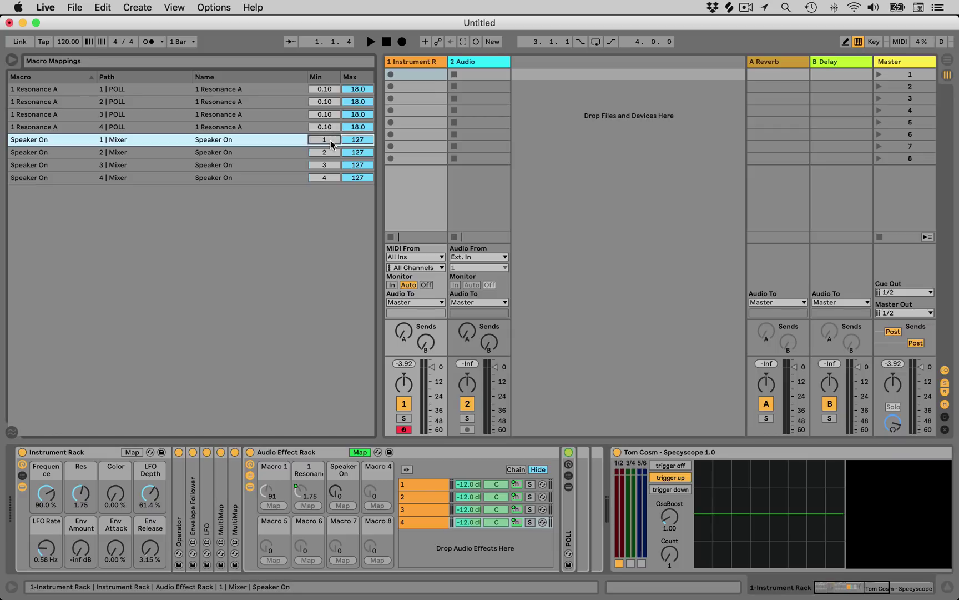
pyautogui.click(329, 153)
pyautogui.press('Down')
pyautogui.click(328, 165)
pyautogui.press('Down')
pyautogui.click(327, 177)
pyautogui.press('Down')
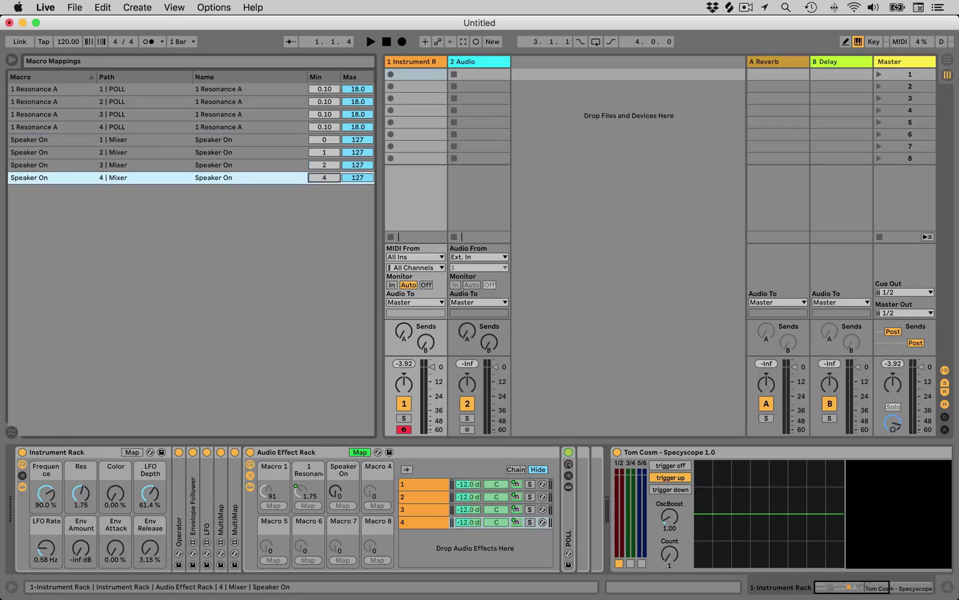
pyautogui.click(359, 453)
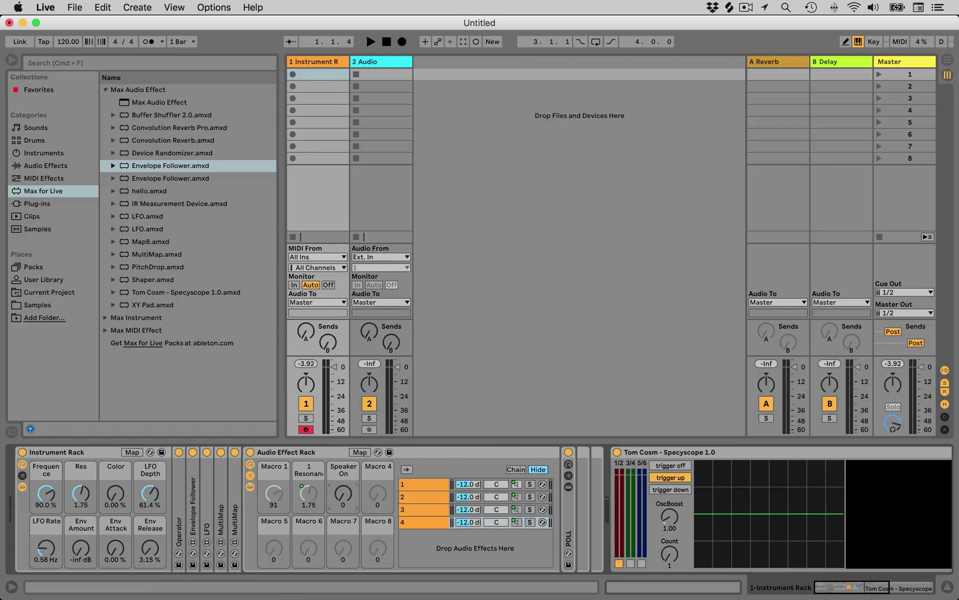
pyautogui.moveTo(336, 494)
pyautogui.mouseDown()
pyautogui.moveTo(336, 480)
pyautogui.moveTo(336, 495)
pyautogui.mouseUp()
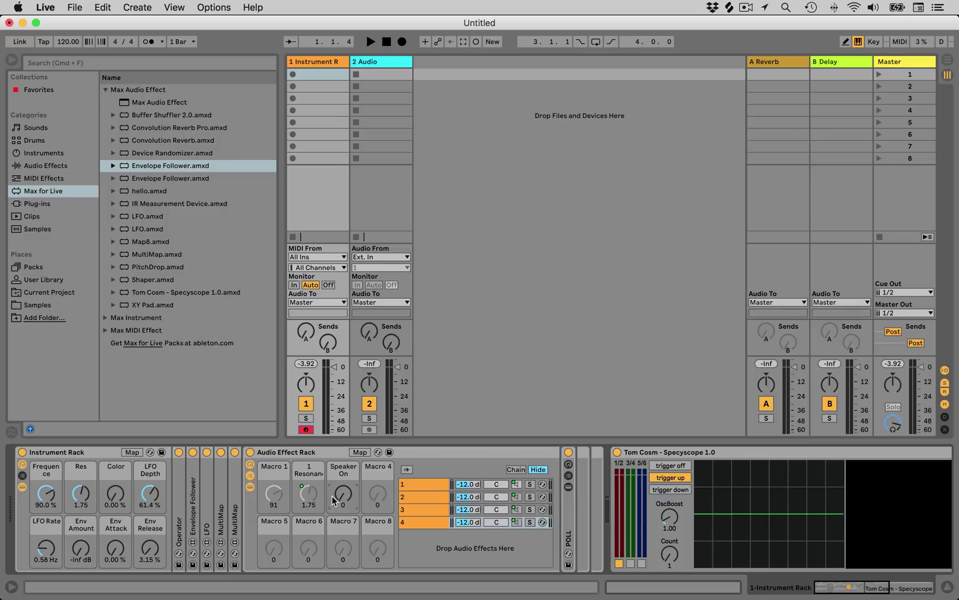
# - Group the Audio Effect Rack into an outer Audio Effect Rack and show the outer rack's macro controls
pyautogui.click(318, 452)
pyautogui.rightClick(318, 452)
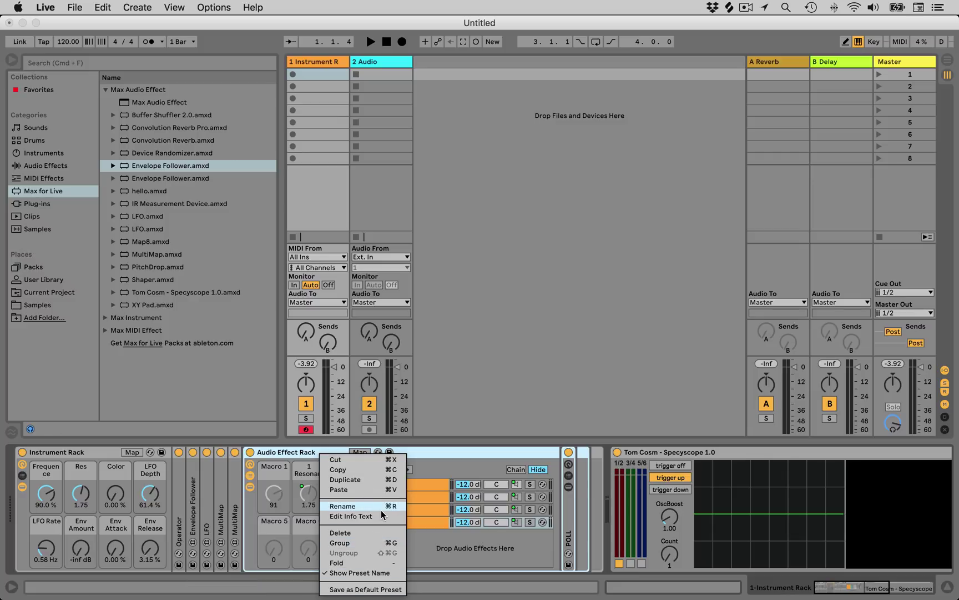
pyautogui.click(349, 543)
pyautogui.click(250, 464)
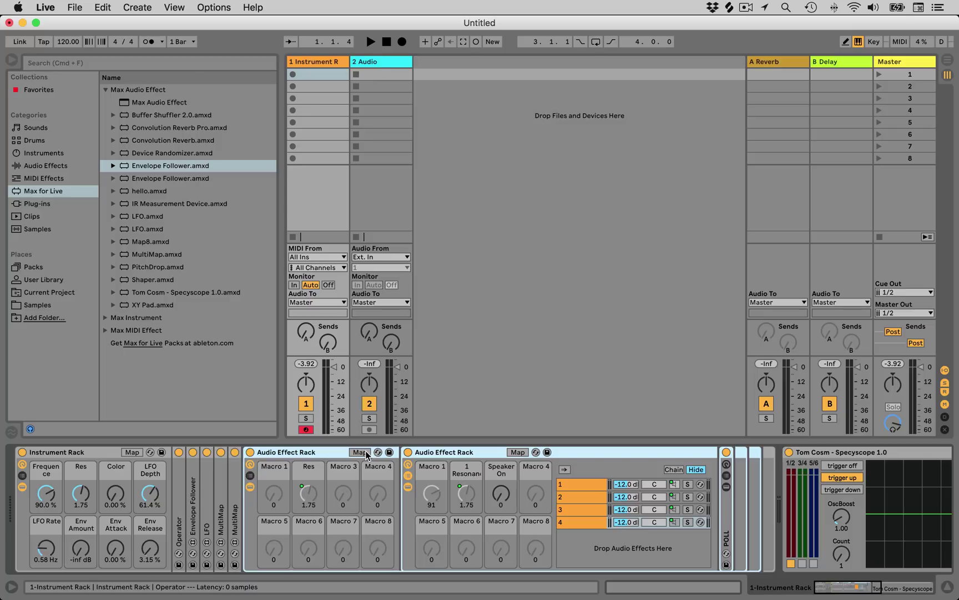
# - Rename the inner rack's Speaker On macro as Polls and map it to Macro 3 of the outer rack
pyautogui.click(365, 452)
pyautogui.click(501, 470)
pyautogui.write('Polls')
pyautogui.press('Return')
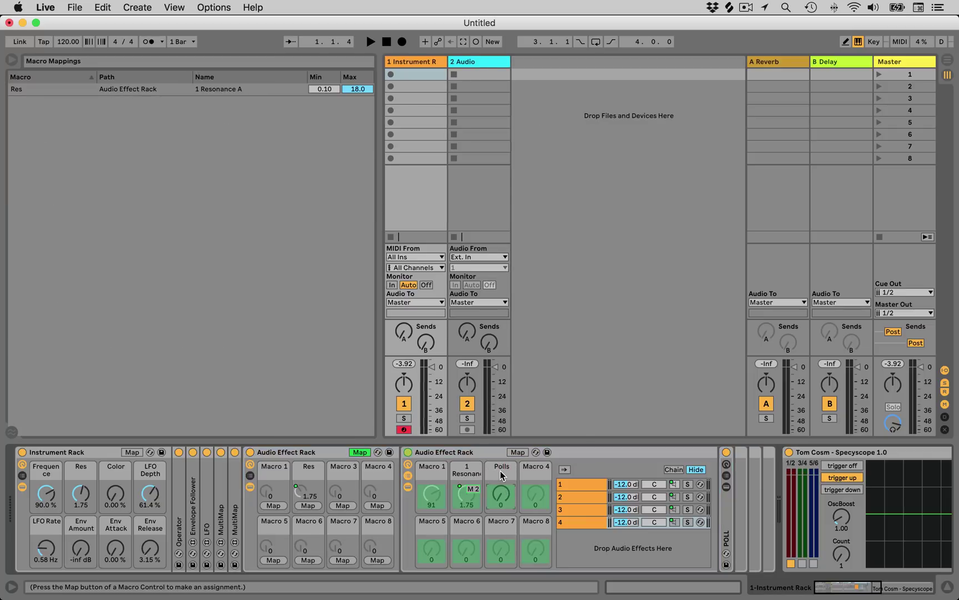
pyautogui.click(337, 504)
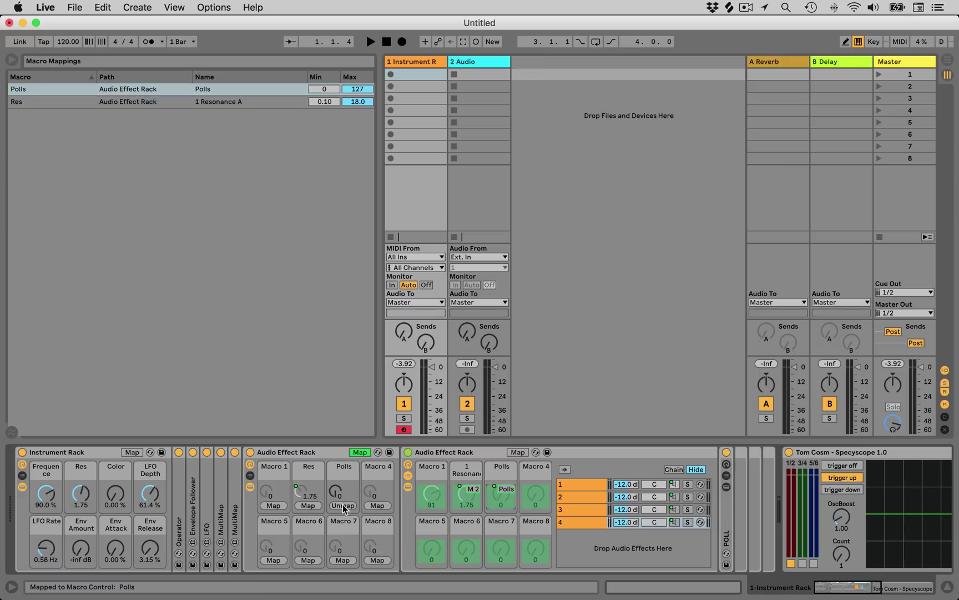
# - Set the maximum of the outer rack's Polls mapping to 3 and leave macro mapping
pyautogui.click(361, 89)
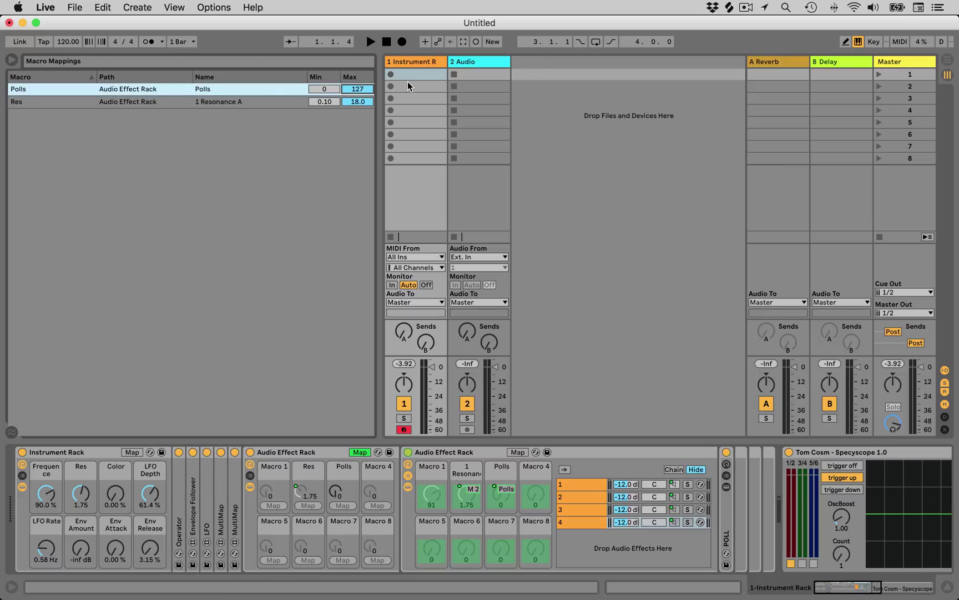
pyautogui.write('3')
pyautogui.press('Return')
pyautogui.click(360, 452)
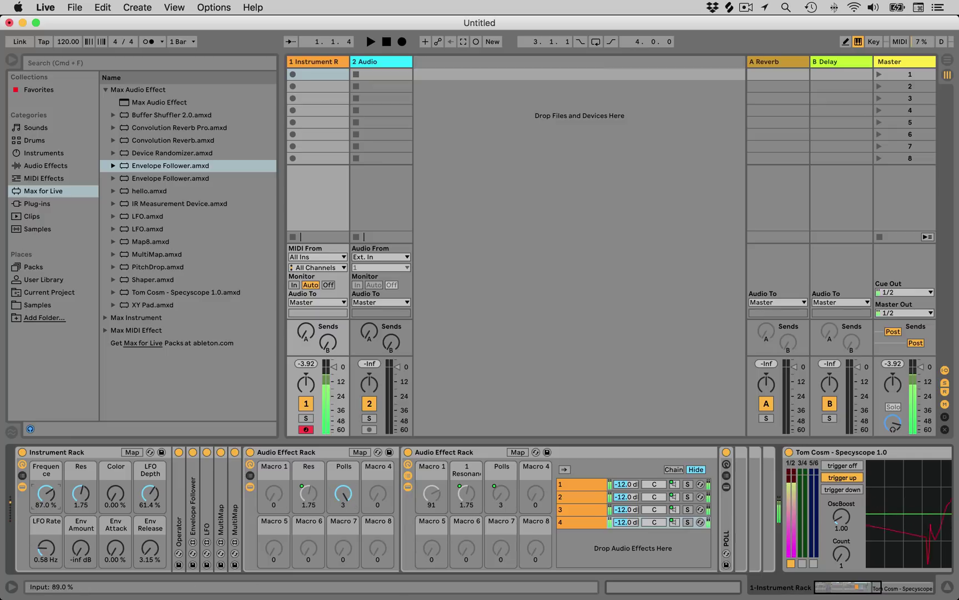
# - Unfold the LFO and assign it to the Instrument Rack's Frequence macro
pyautogui.doubleClick(208, 534)
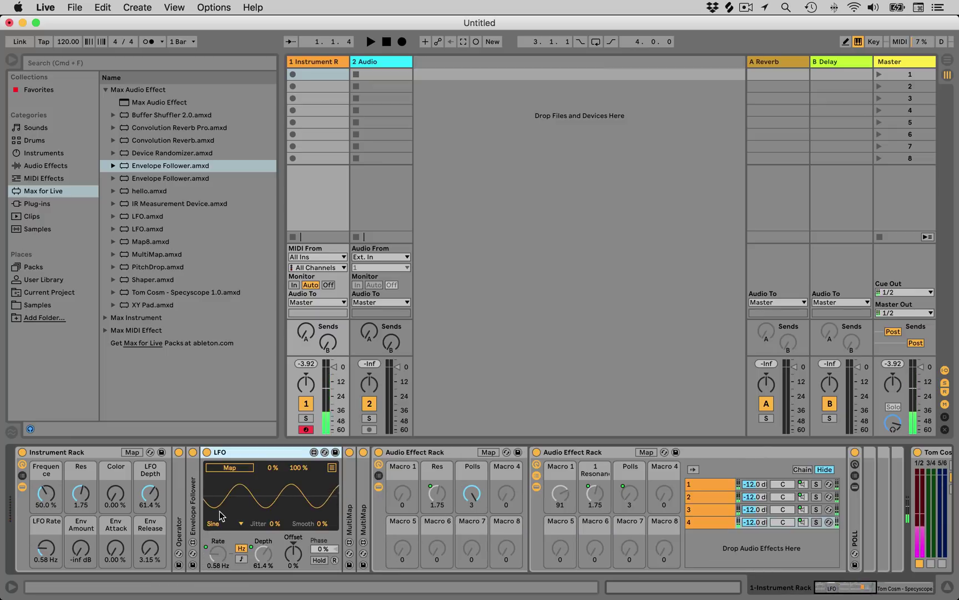
pyautogui.click(49, 503)
# - Set the LFO Depth macro to 78.7 %, LFO Rate to 0.13 Hz and Color to 48.0 %
pyautogui.moveTo(150, 493); pyautogui.dragTo(150, 477)
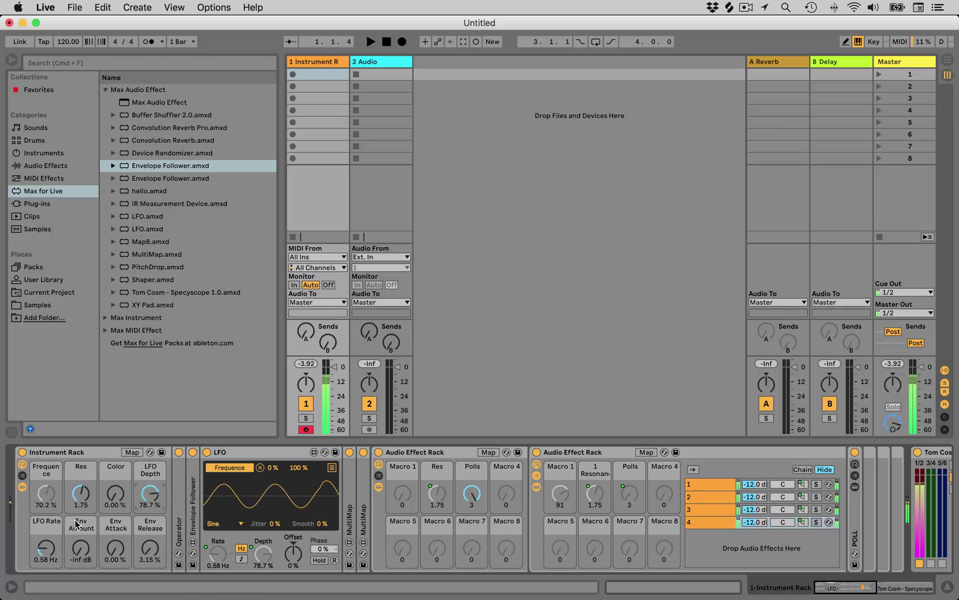
pyautogui.moveTo(46, 548)
pyautogui.mouseDown()
pyautogui.moveTo(46, 566)
pyautogui.moveTo(46, 541)
pyautogui.mouseUp()
pyautogui.moveTo(116, 493); pyautogui.dragTo(115, 478)
# - Add a Reverb audio effect at the end of the device chain, switch off its Hi Cut and lengthen its Decay Time
pyautogui.click(49, 165)
pyautogui.scroll(-5, 183, 249)
pyautogui.click(188, 274)
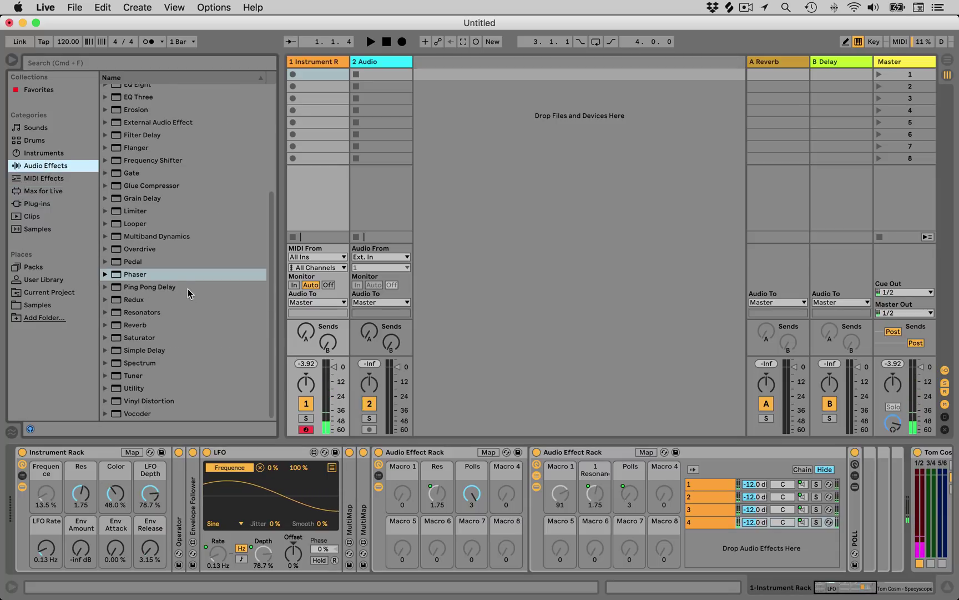
pyautogui.doubleClick(145, 325)
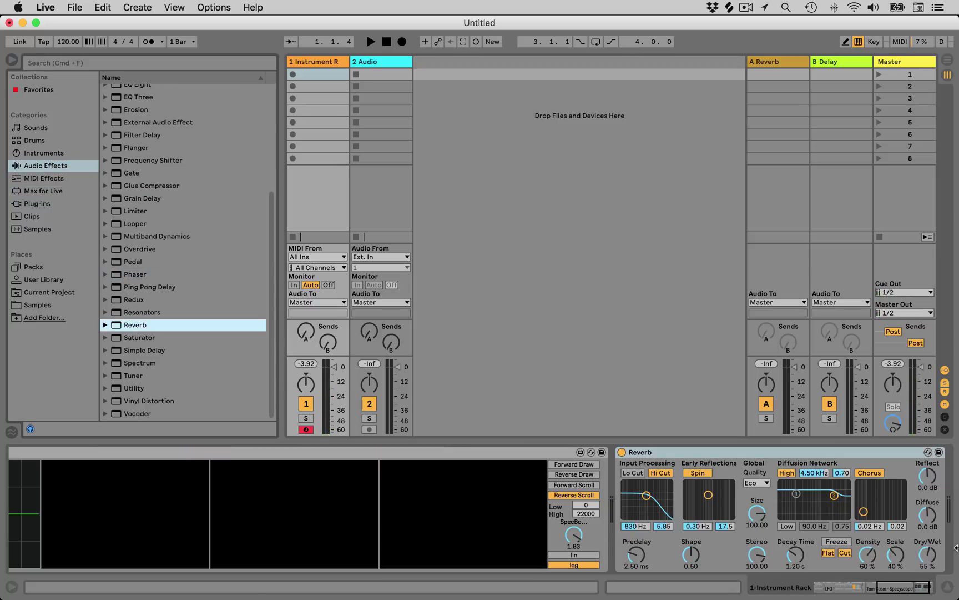
pyautogui.click(662, 474)
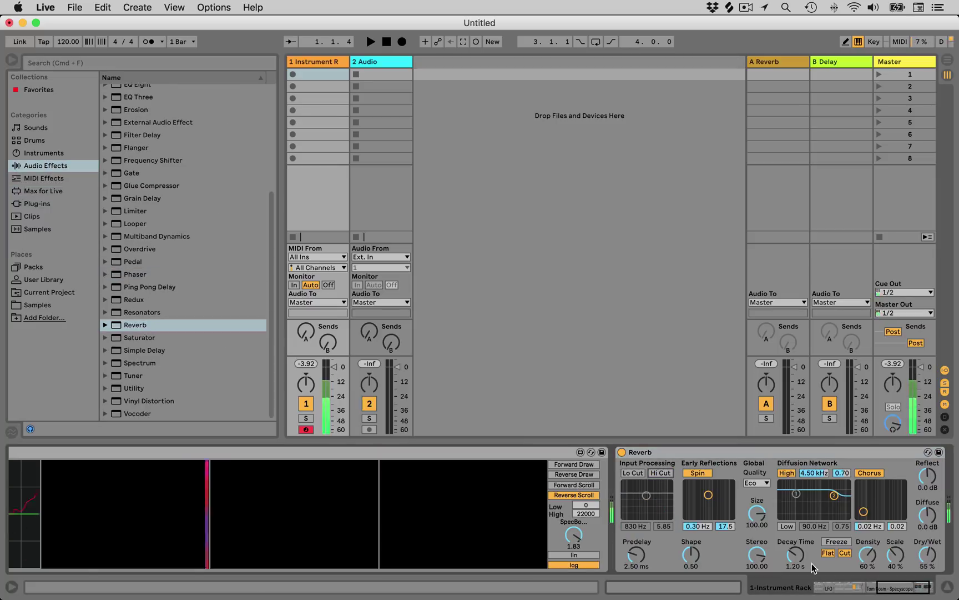
pyautogui.moveTo(796, 556); pyautogui.dragTo(796, 527)
# - Set the Res macro to 7.63 and LFO Rate to 0.07 Hz while shifting the computer keyboard's octave down and back up
pyautogui.press('z')
pyautogui.moveTo(894, 586); pyautogui.dragTo(794, 580)
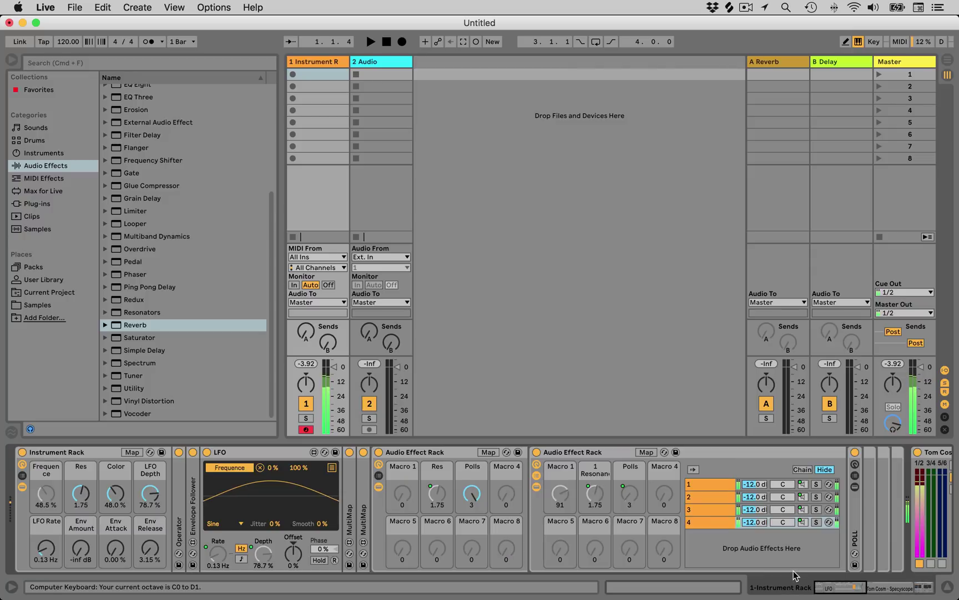
pyautogui.moveTo(80, 498); pyautogui.dragTo(80, 471)
pyautogui.moveTo(46, 549)
pyautogui.mouseDown()
pyautogui.moveTo(46, 516)
pyautogui.moveTo(47, 553)
pyautogui.mouseUp()
pyautogui.press('x')
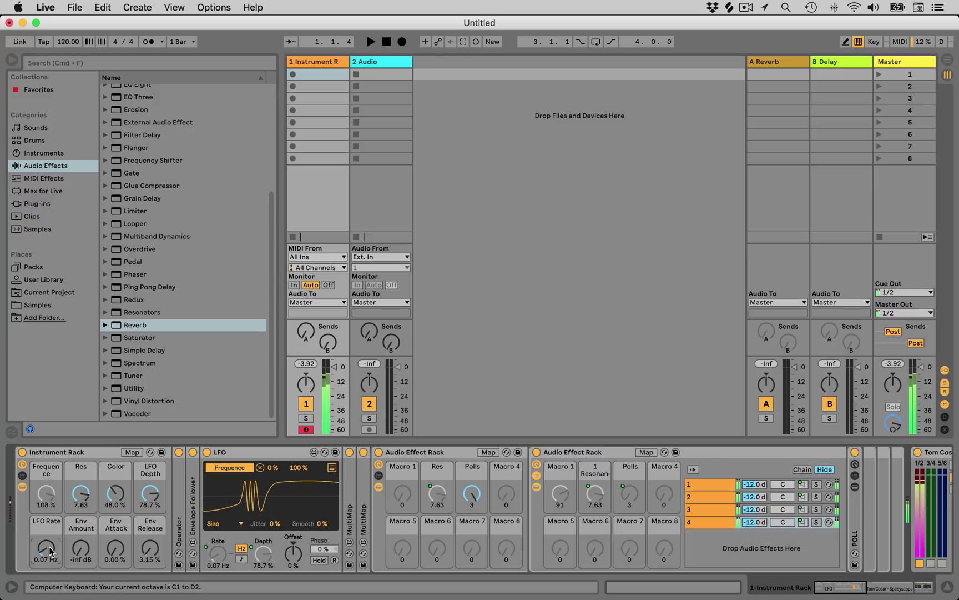
# - Set Res to 18.0, Color to 0.00 %, LFO Depth to 50.4 % and LFO Rate to 0.58 Hz, lower the keyboard octave and select the Instrument Rack
pyautogui.moveTo(47, 550); pyautogui.dragTo(47, 546)
pyautogui.moveTo(150, 493); pyautogui.dragTo(114, 506)
pyautogui.press('z')
pyautogui.press('z')
pyautogui.moveTo(115, 549); pyautogui.dragTo(115, 558)
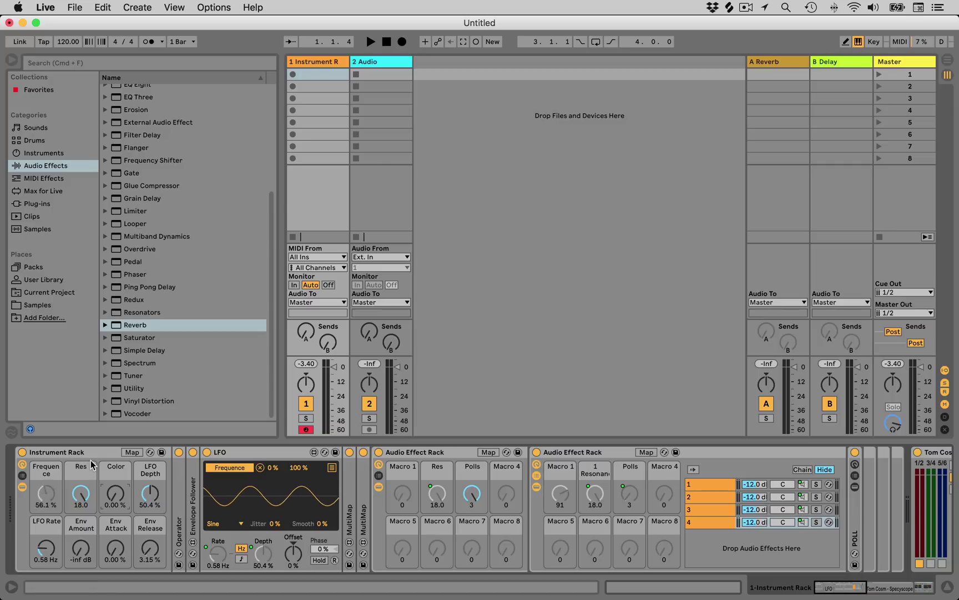
pyautogui.click(94, 452)
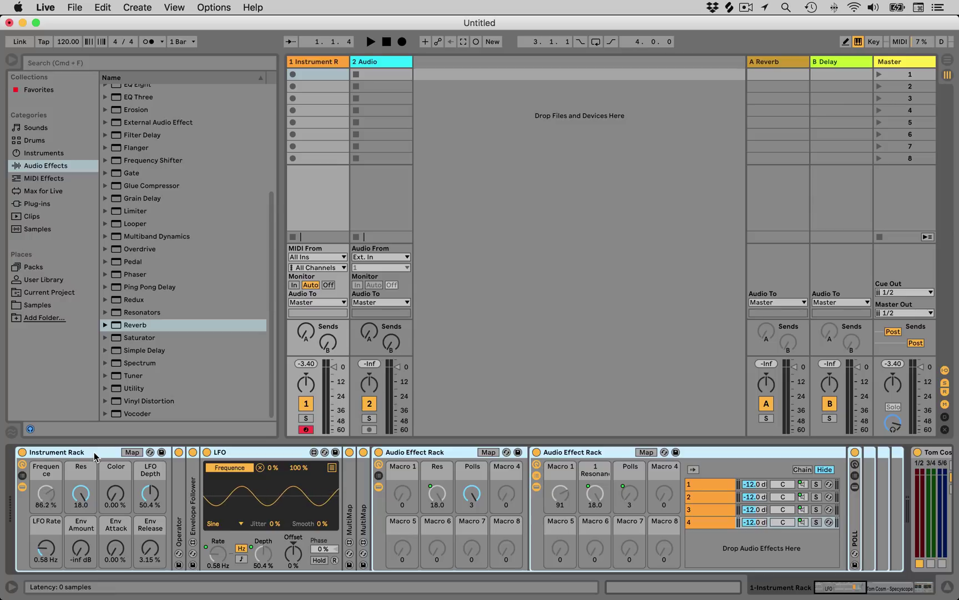